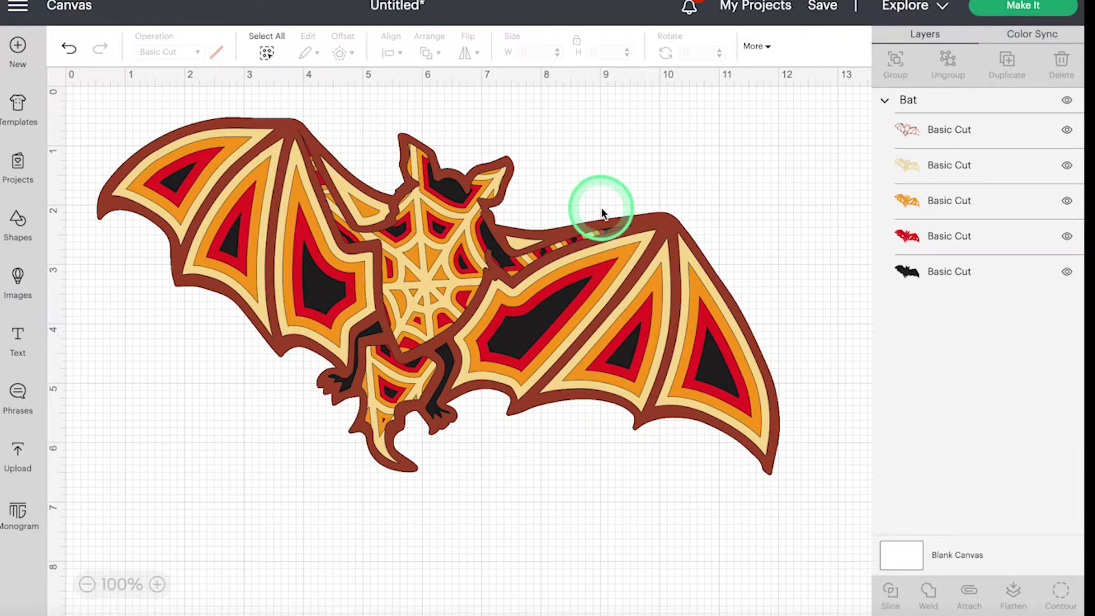
Step: Preview the mats prepared for the layered bat, review the colour mats, and return to the canvas
{"action": "left_click", "coordinate": [1016, 10]}
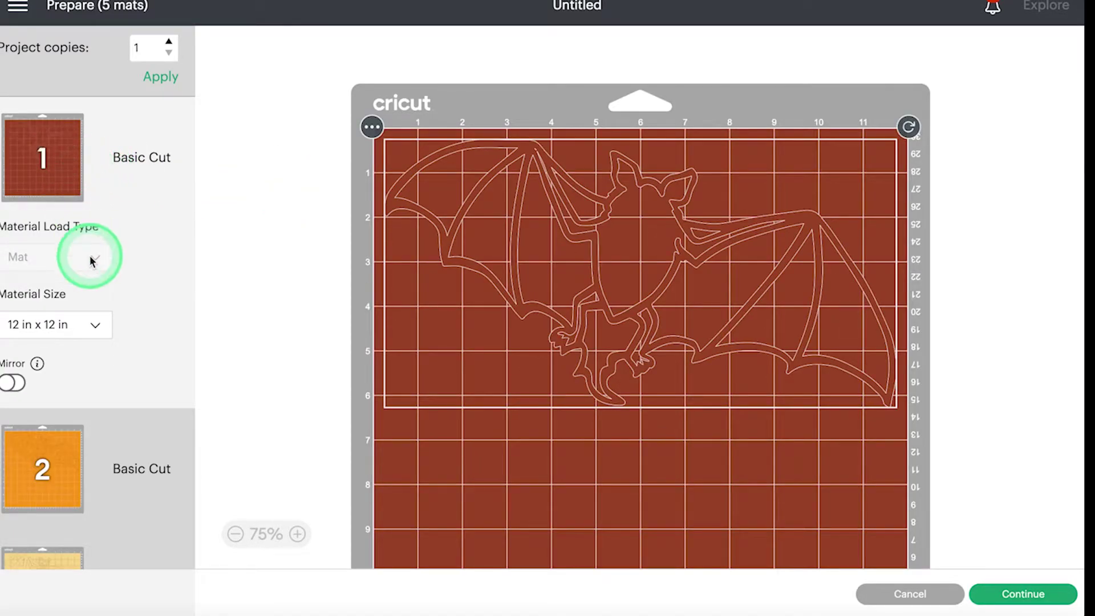
{"action": "scroll", "coordinate": [90, 256], "scroll_direction": "down", "scroll_amount": 6}
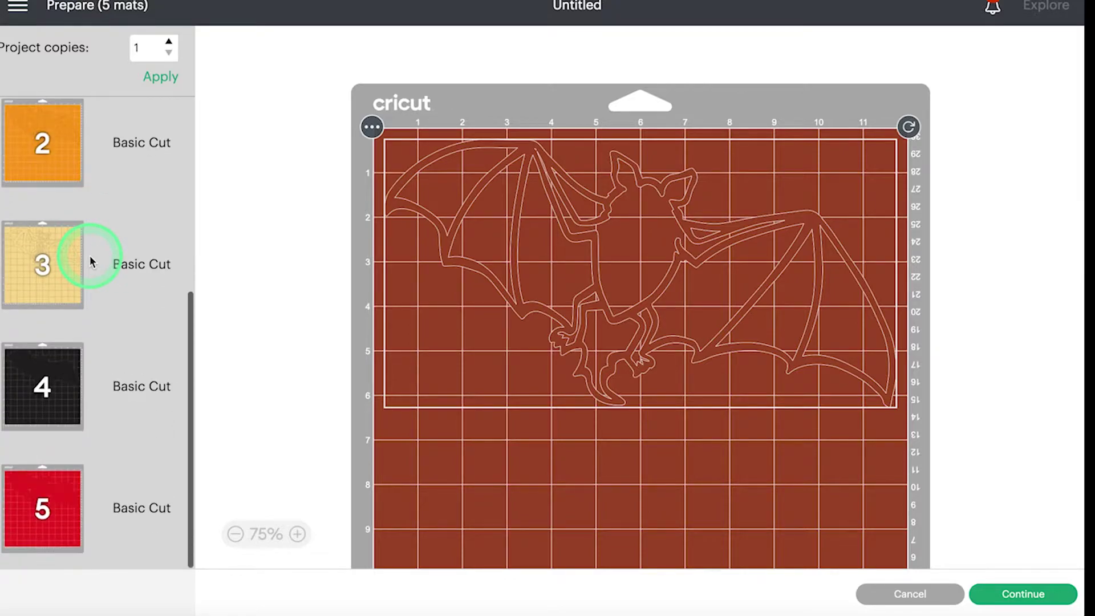
{"action": "scroll", "coordinate": [90, 257], "scroll_direction": "up", "scroll_amount": 6}
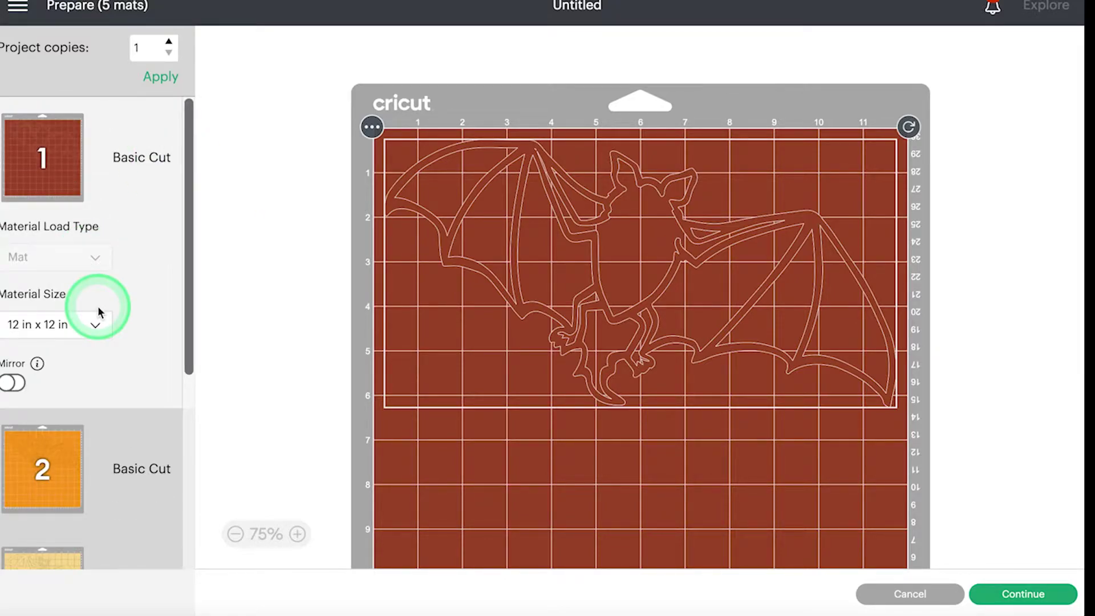
{"action": "scroll", "coordinate": [97, 305], "scroll_direction": "down", "scroll_amount": 6}
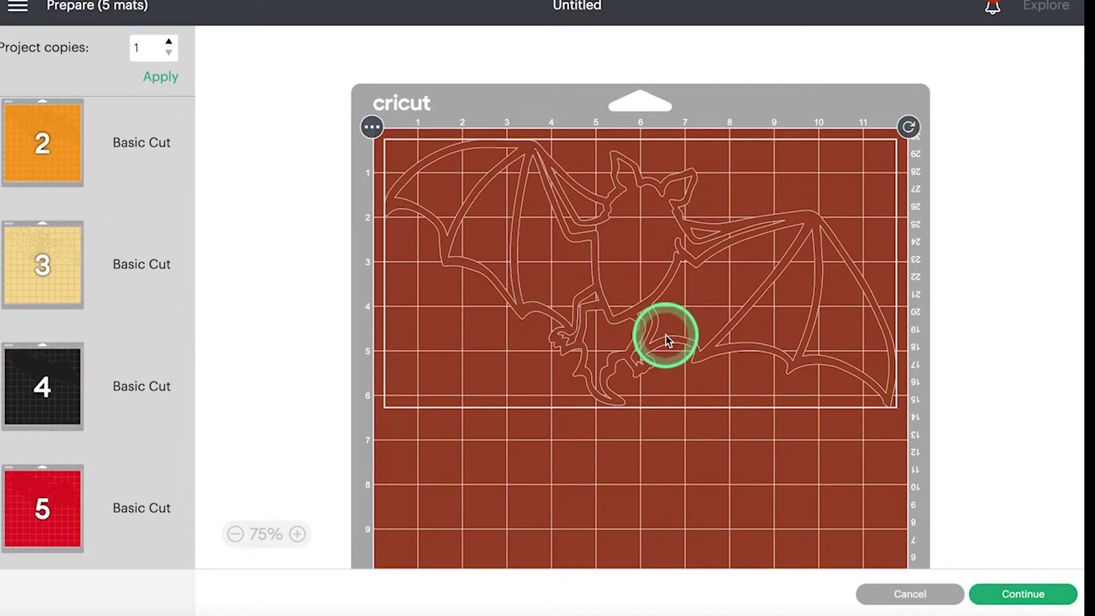
{"action": "left_click", "coordinate": [916, 593]}
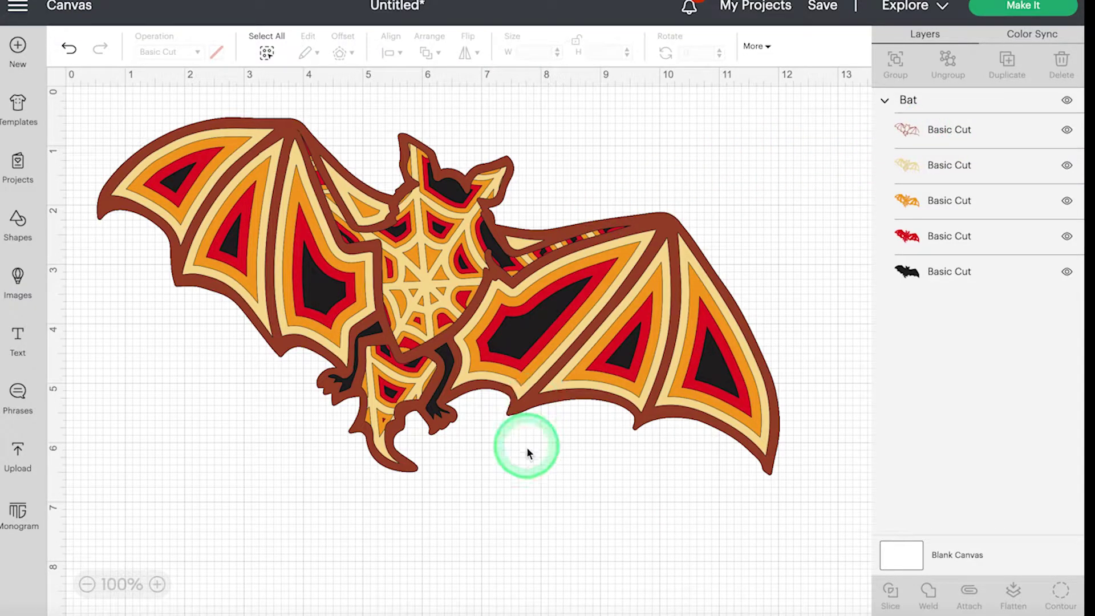
Step: Flatten the entire layered bat into one printable image, and undo the flattening
{"action": "left_click_drag", "start_coordinate": [632, 485], "coordinate": [210, 138]}
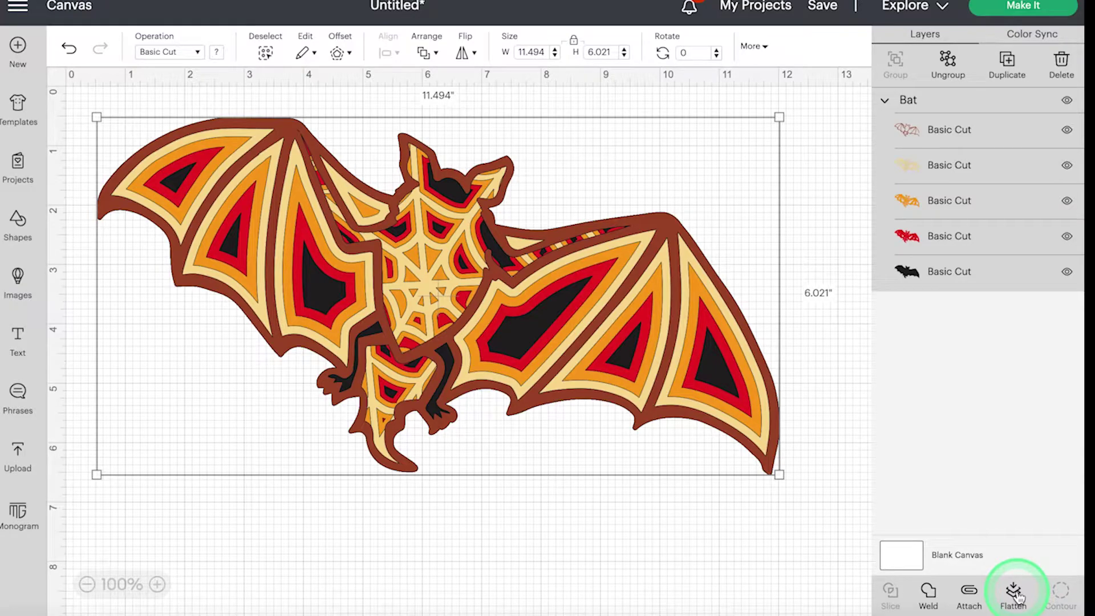
{"action": "left_click", "coordinate": [1014, 593]}
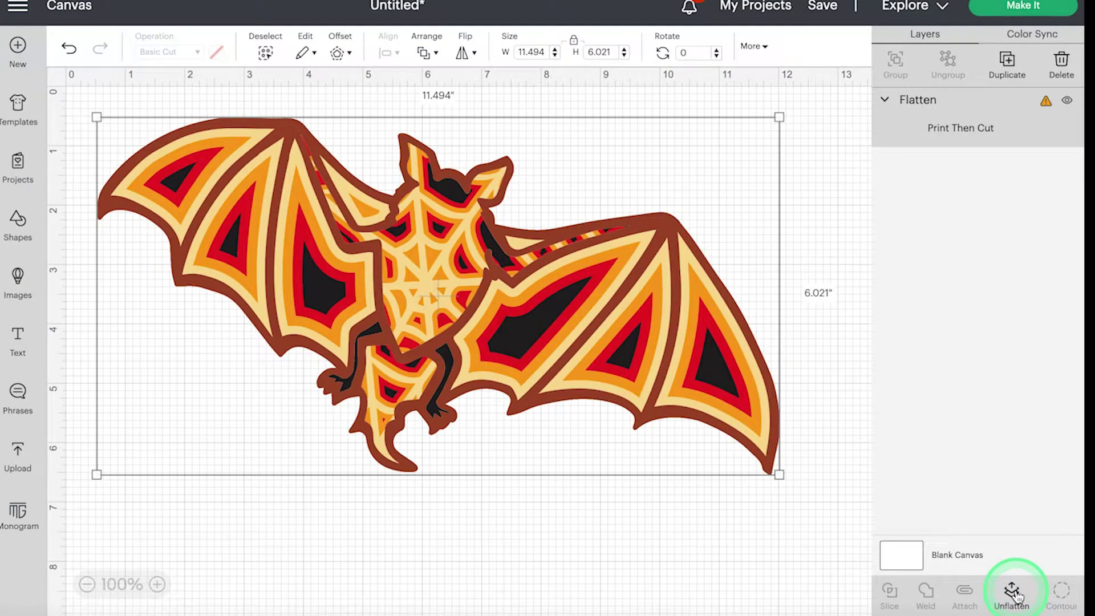
{"action": "left_click", "coordinate": [68, 50]}
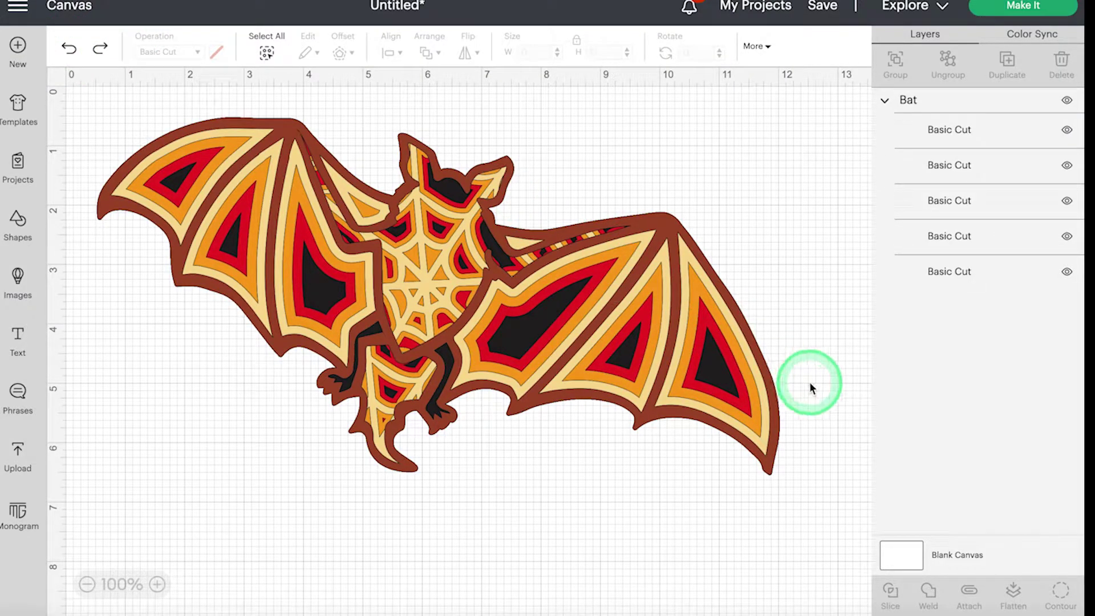
Step: Duplicate the whole layered bat and move the copy below the original
{"action": "left_click_drag", "start_coordinate": [765, 479], "coordinate": [373, 233]}
{"action": "right_click", "coordinate": [507, 293]}
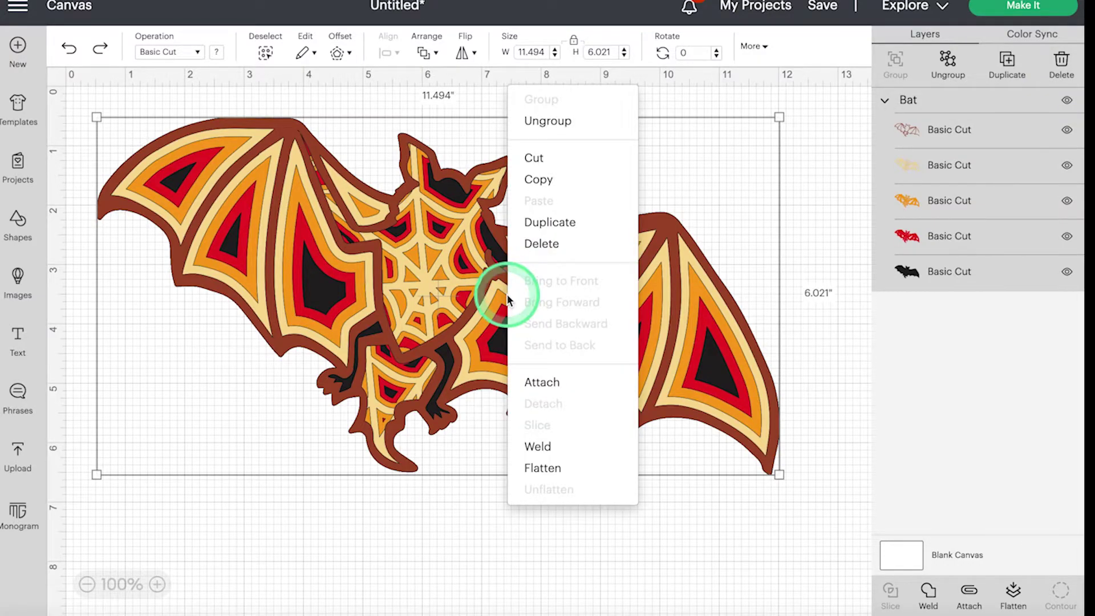
{"action": "left_click", "coordinate": [550, 222]}
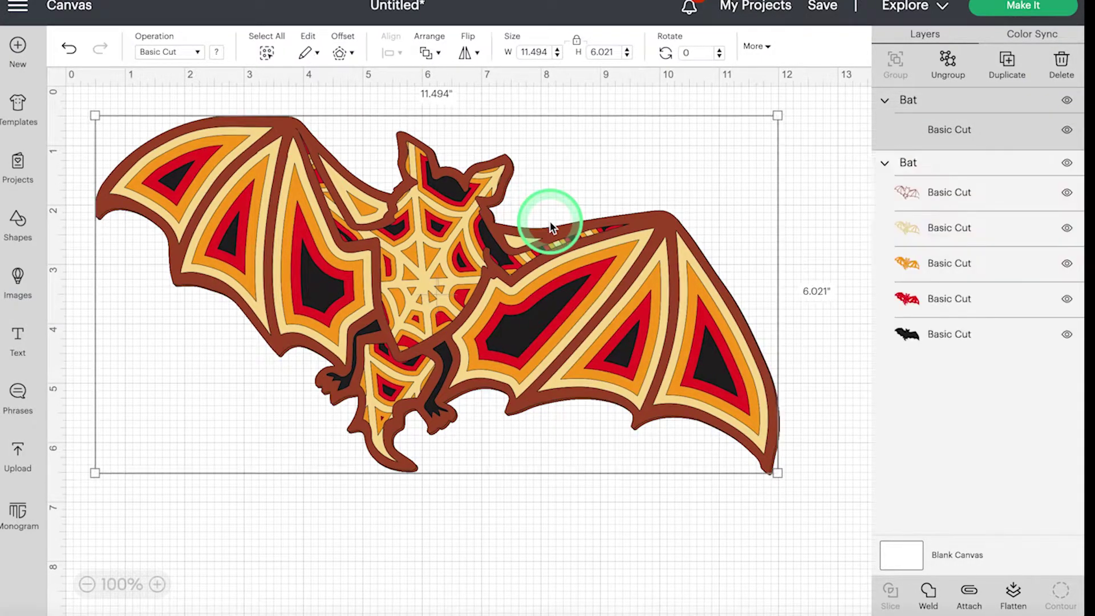
{"action": "left_click_drag", "start_coordinate": [477, 252], "coordinate": [463, 460]}
Step: Shrink the upper bat to about 7.24 in wide and the lower bat to about 8.31 in wide, placing the latter beneath
{"action": "left_click", "coordinate": [469, 214]}
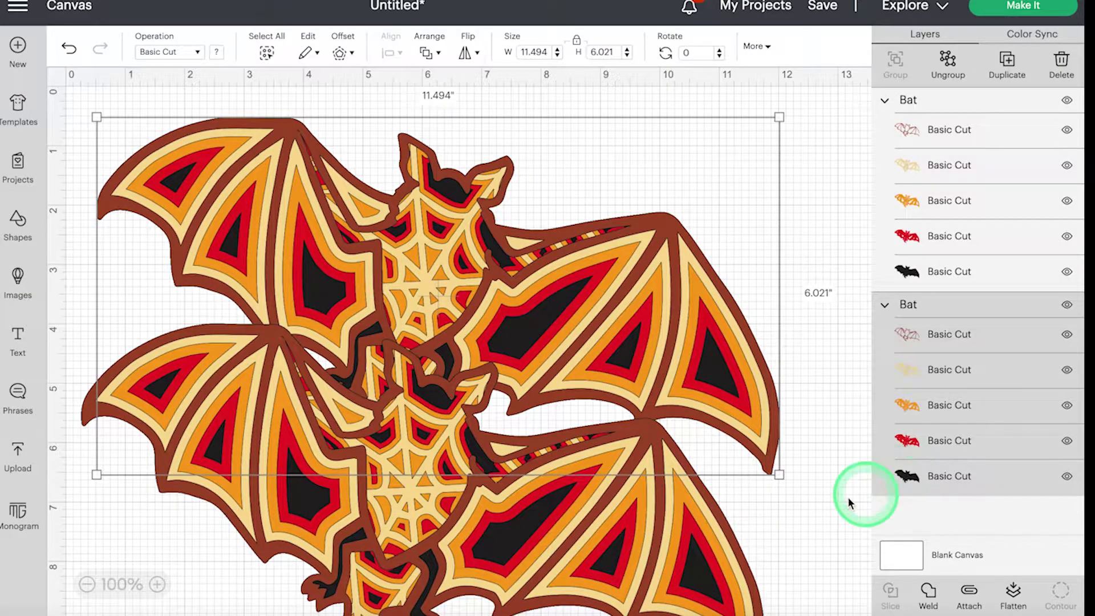
{"action": "left_click_drag", "start_coordinate": [779, 473], "coordinate": [525, 276]}
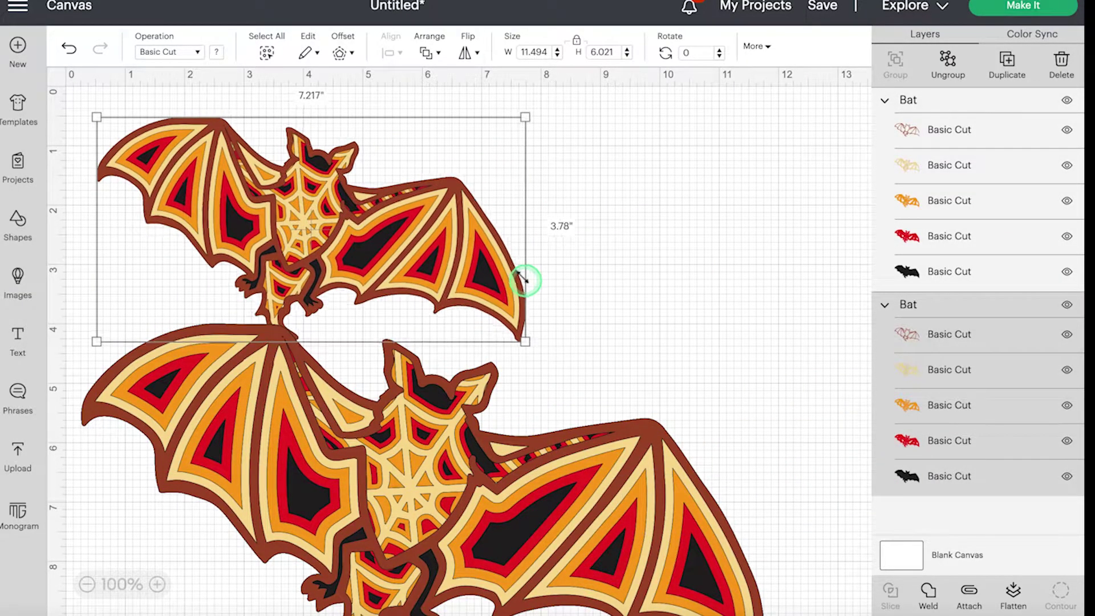
{"action": "left_click", "coordinate": [595, 488]}
{"action": "left_click_drag", "start_coordinate": [594, 488], "coordinate": [587, 343]}
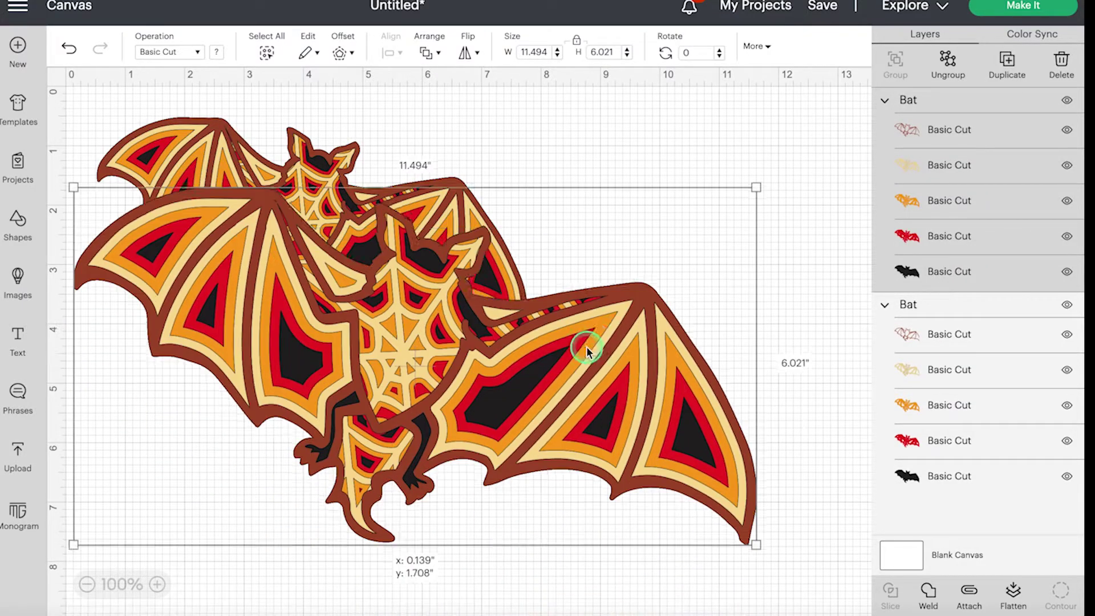
{"action": "left_click_drag", "start_coordinate": [744, 523], "coordinate": [567, 438]}
{"action": "left_click_drag", "start_coordinate": [424, 335], "coordinate": [629, 484]}
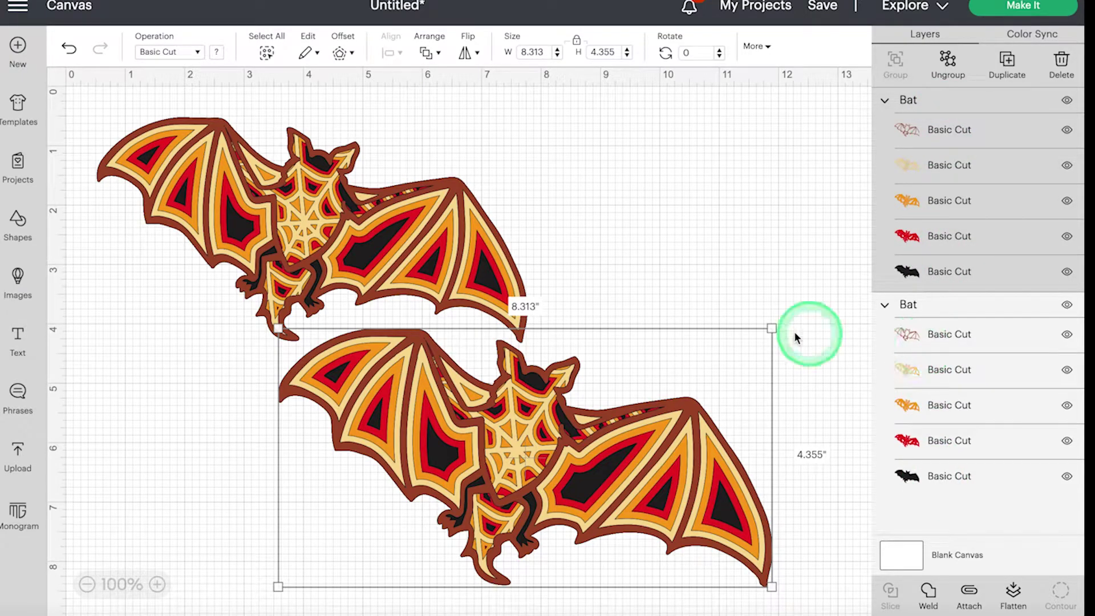
Step: Move the smaller bat to the canvas's upper-left corner and shift the larger bat slightly upward
{"action": "left_click_drag", "start_coordinate": [393, 211], "coordinate": [341, 183]}
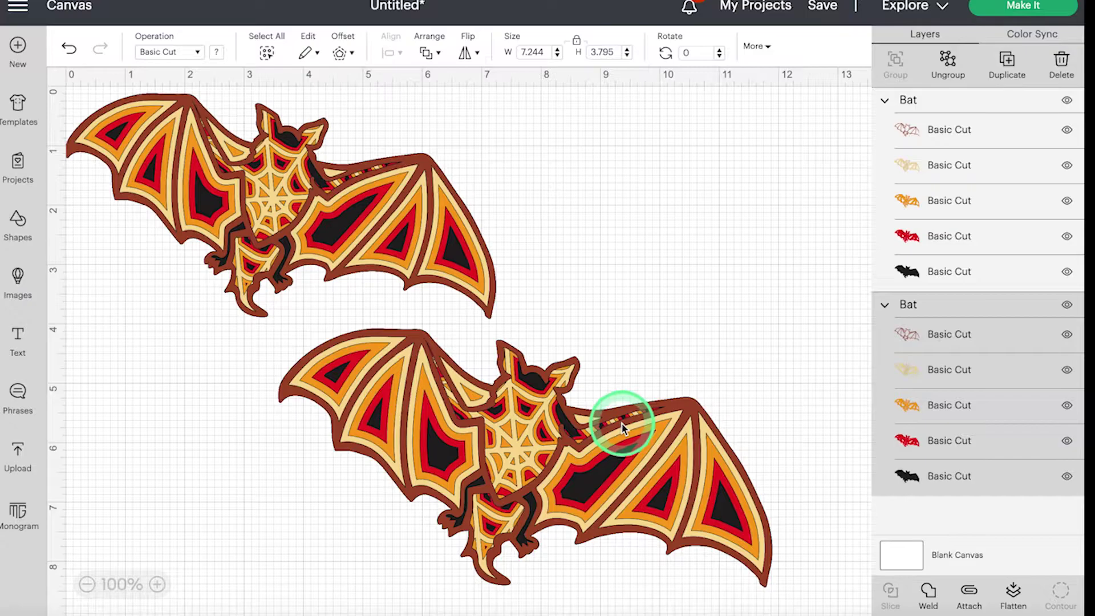
{"action": "left_click", "coordinate": [620, 422]}
{"action": "left_click_drag", "start_coordinate": [621, 422], "coordinate": [622, 406]}
Step: Flatten the larger bat into a single Print Then Cut image, and hide the smaller layered bat
{"action": "left_click", "coordinate": [947, 90]}
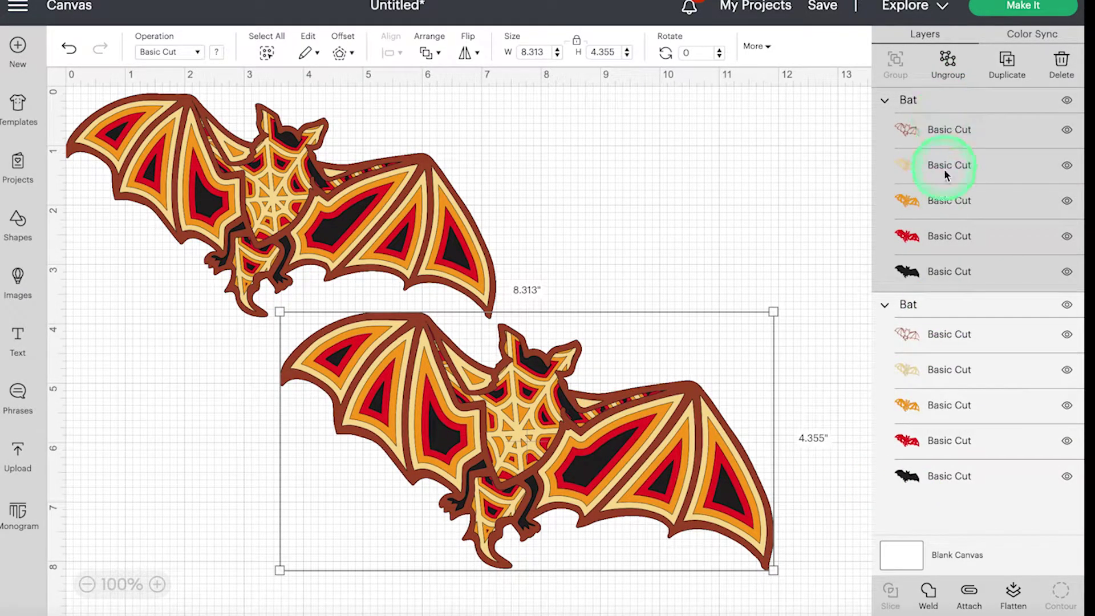
{"action": "left_click", "coordinate": [1012, 596]}
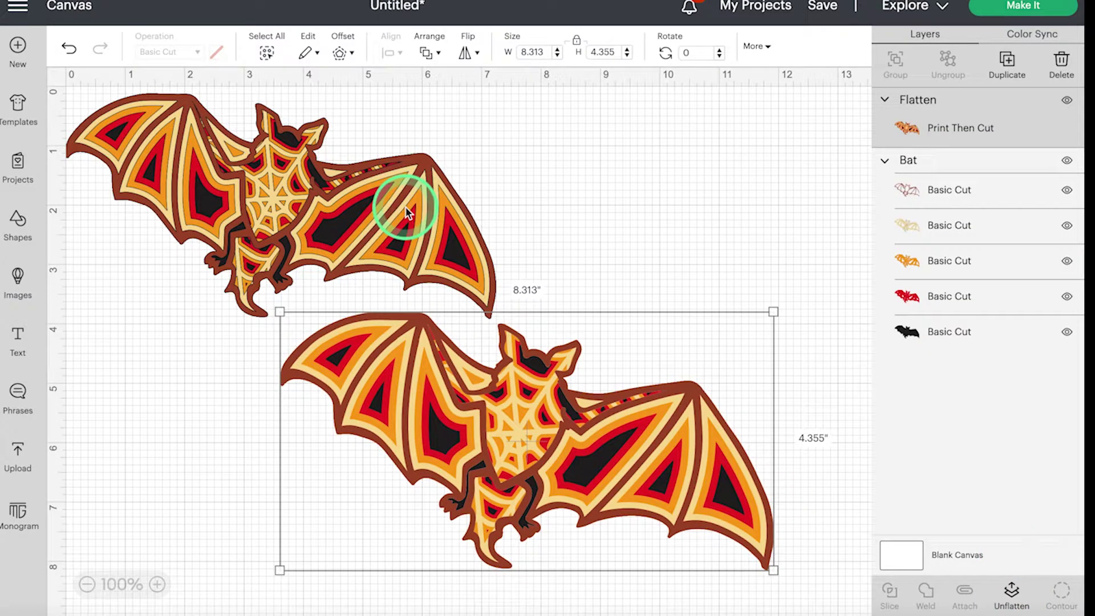
{"action": "left_click", "coordinate": [157, 584]}
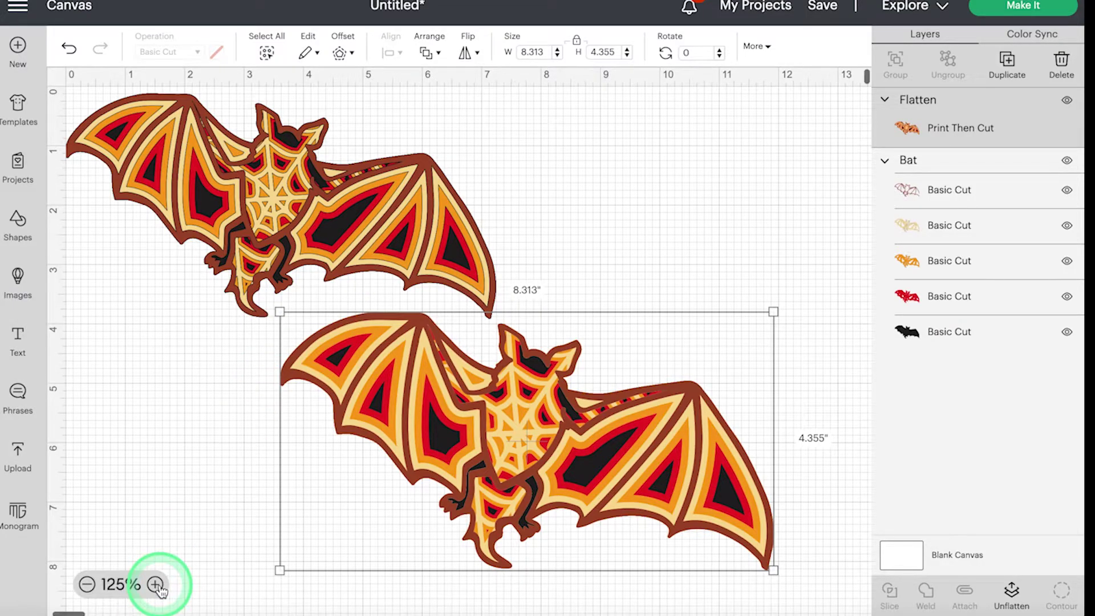
{"action": "left_click", "coordinate": [156, 584]}
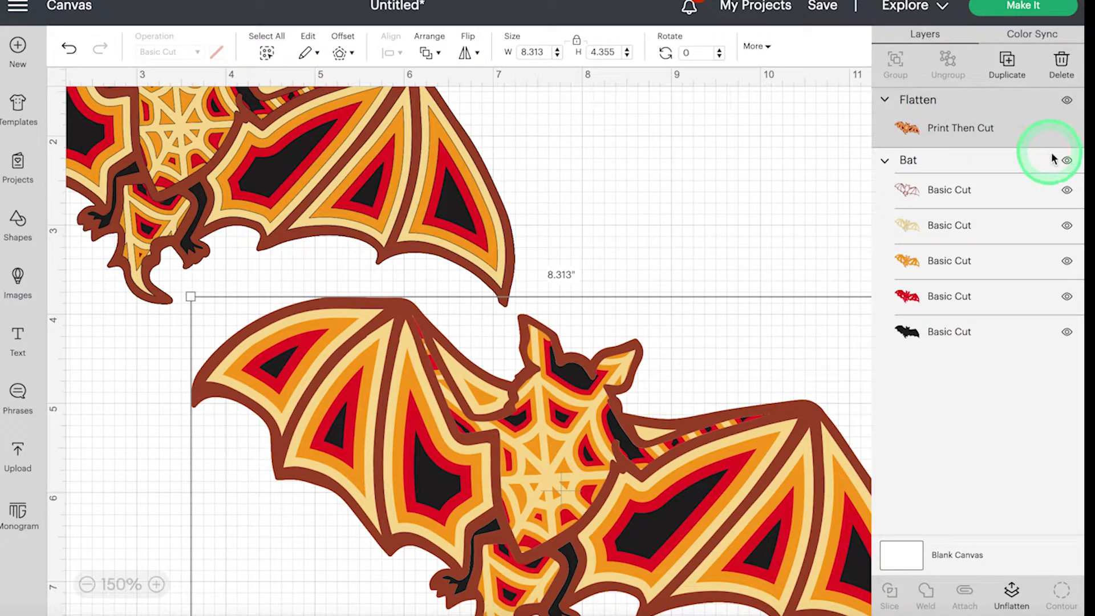
{"action": "left_click", "coordinate": [1067, 163]}
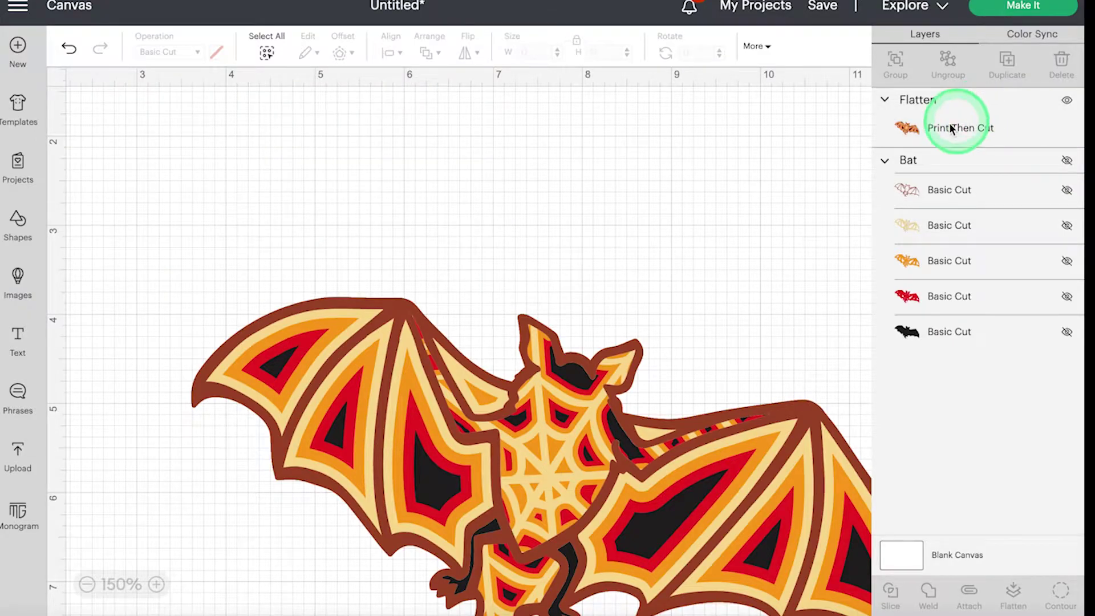
{"action": "left_click_drag", "start_coordinate": [606, 421], "coordinate": [508, 293]}
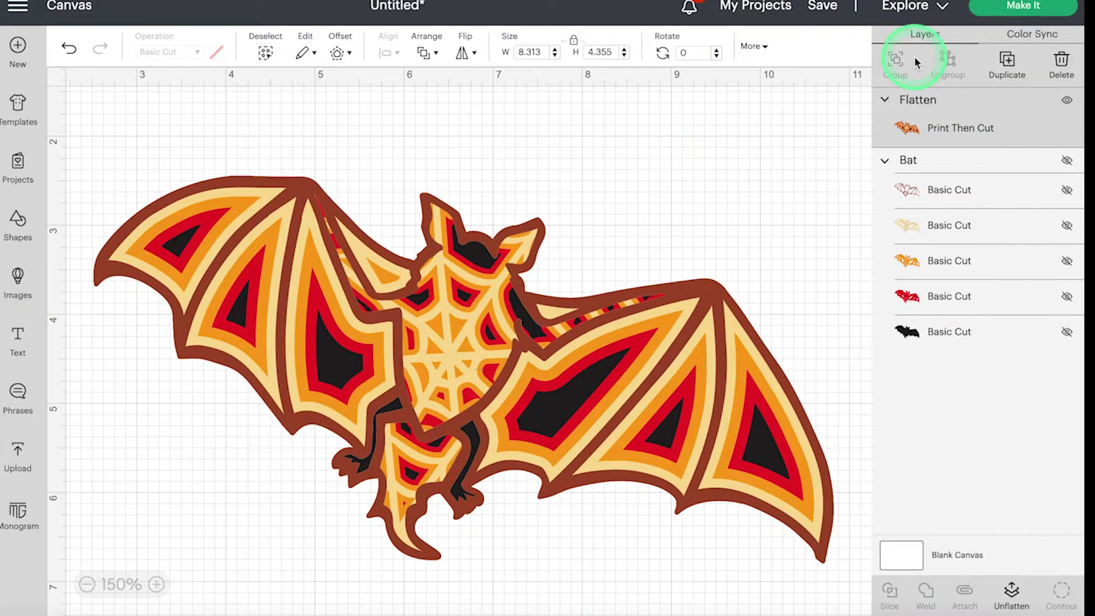
Step: Open the mat preview for the flattened bat and review the available material sizes
{"action": "left_click", "coordinate": [1010, 8]}
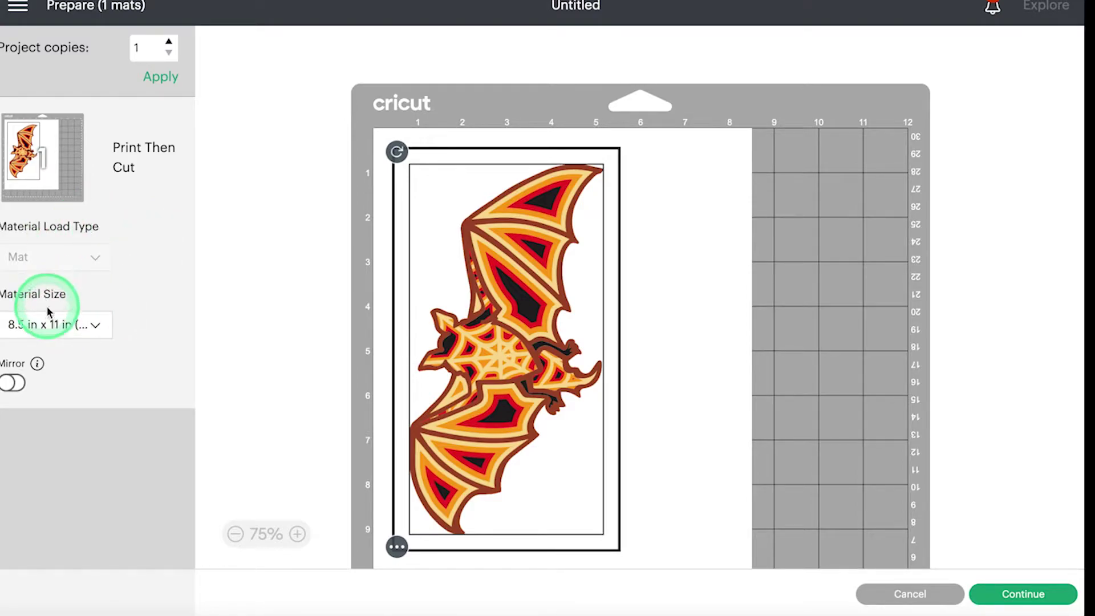
{"action": "left_click", "coordinate": [97, 326]}
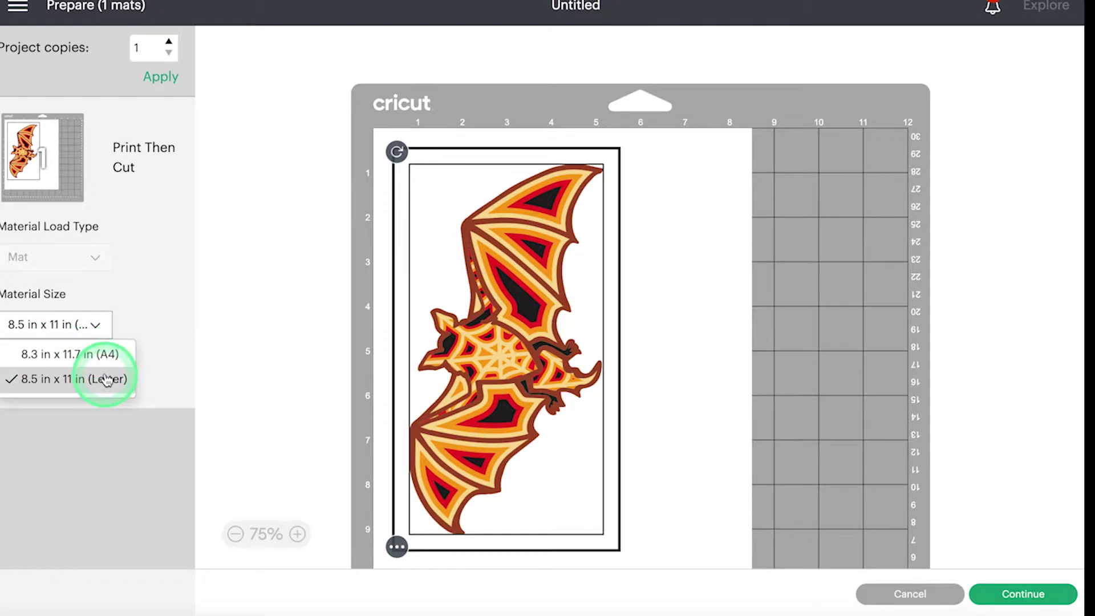
{"action": "left_click", "coordinate": [143, 290]}
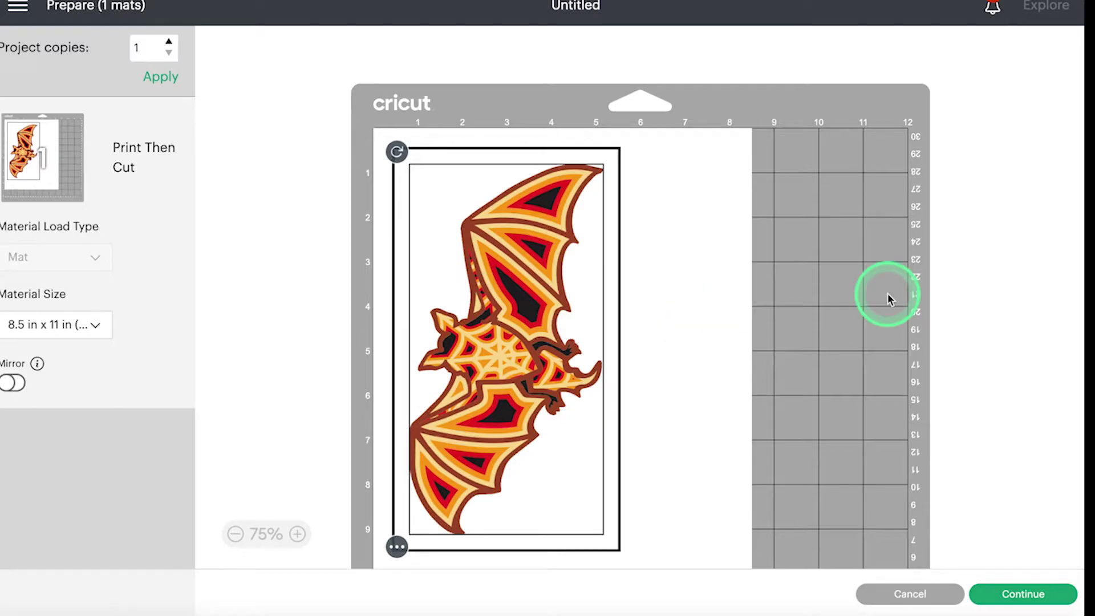
Step: Continue to the make stage and choose Air 2 : B9CF Bluetooth as the cutting machine
{"action": "left_click", "coordinate": [1023, 595]}
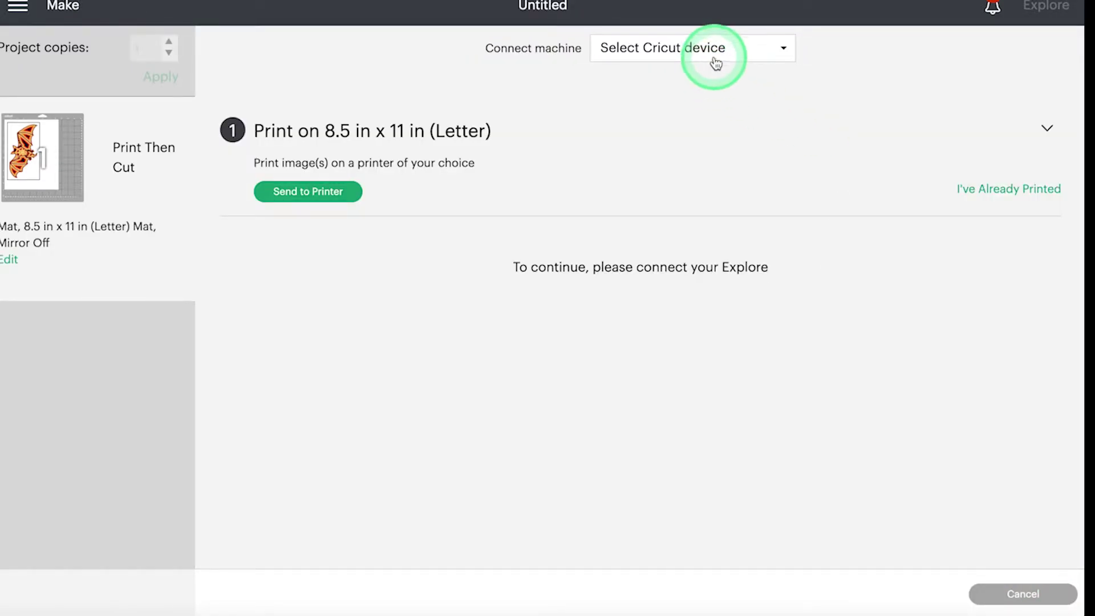
{"action": "left_click", "coordinate": [716, 48]}
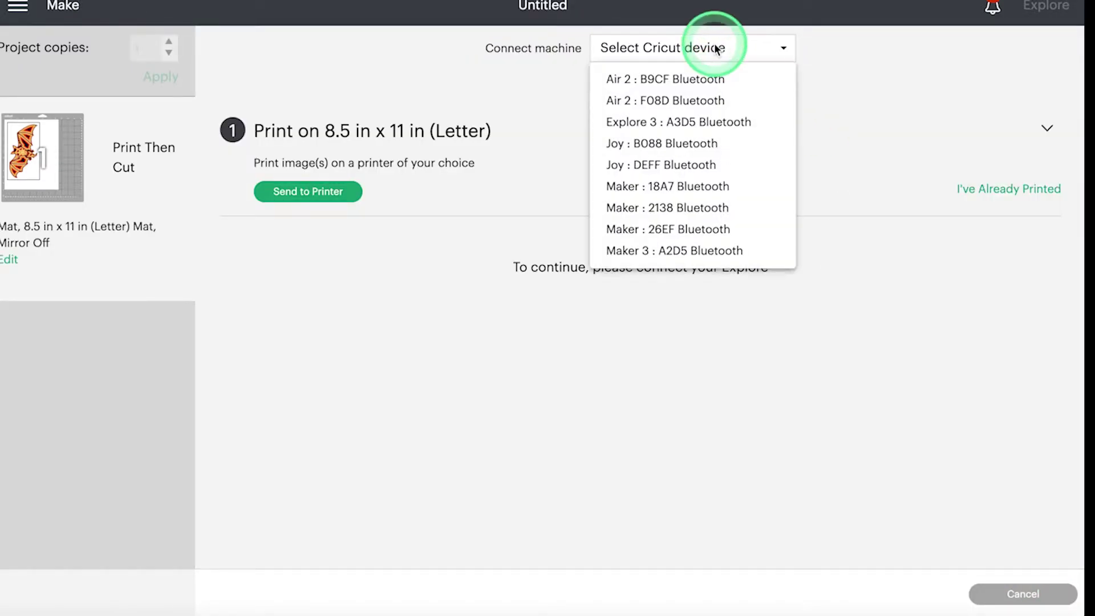
{"action": "left_click", "coordinate": [681, 81]}
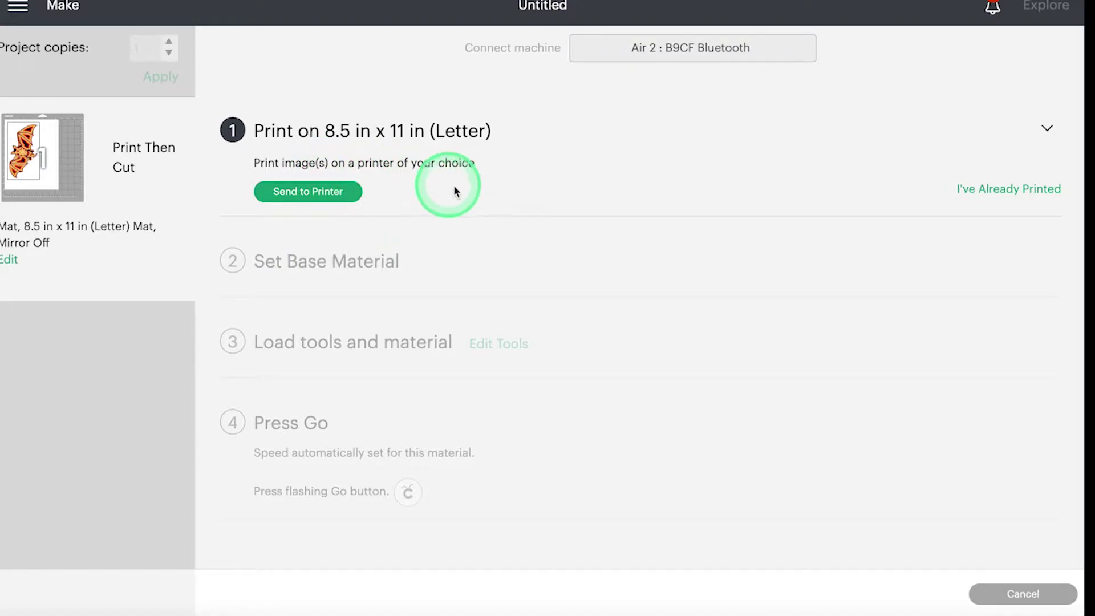
Step: Cancel the cut and leave the mat preview to return to the canvas
{"action": "left_click", "coordinate": [1021, 595]}
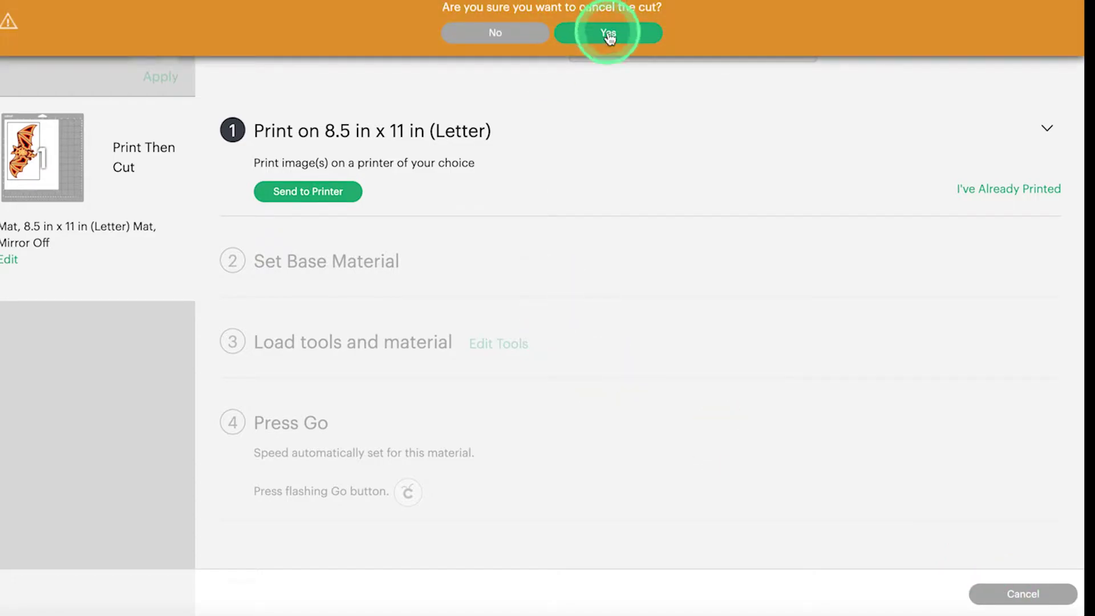
{"action": "left_click", "coordinate": [608, 39]}
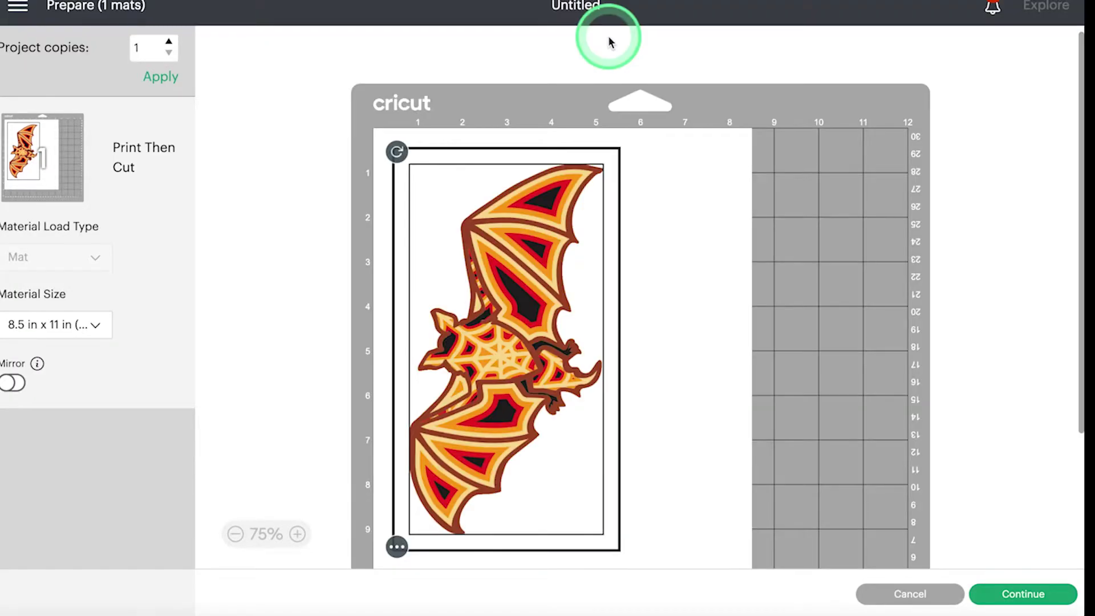
{"action": "left_click", "coordinate": [901, 593]}
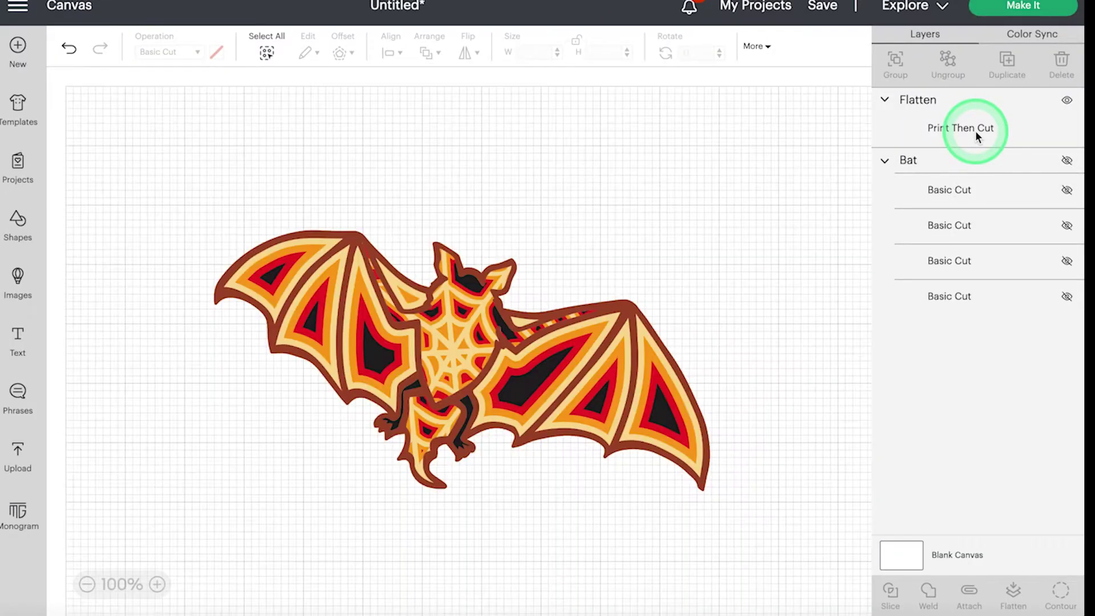
Step: Move the flattened bat toward the canvas's upper left and enlarge it to about 8.59 by 4.5 in
{"action": "left_click", "coordinate": [447, 334]}
{"action": "left_click_drag", "start_coordinate": [407, 276], "coordinate": [325, 198]}
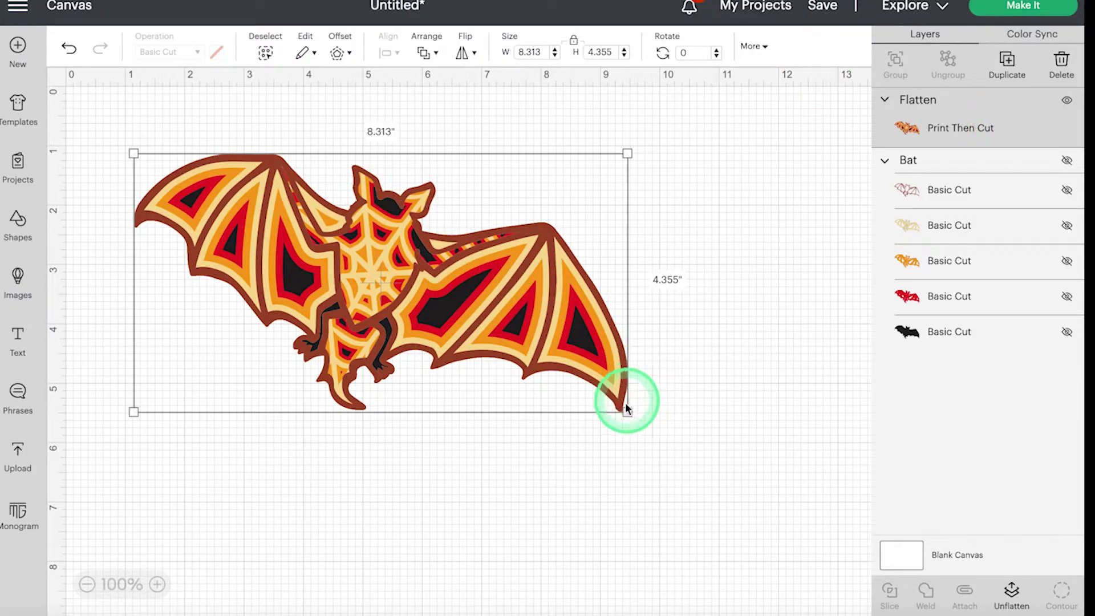
{"action": "mouse_move", "coordinate": [628, 411]}
{"action": "left_mouse_down"}
{"action": "mouse_move", "coordinate": [408, 302]}
{"action": "mouse_move", "coordinate": [641, 419]}
{"action": "left_mouse_up"}
{"action": "left_click", "coordinate": [580, 244]}
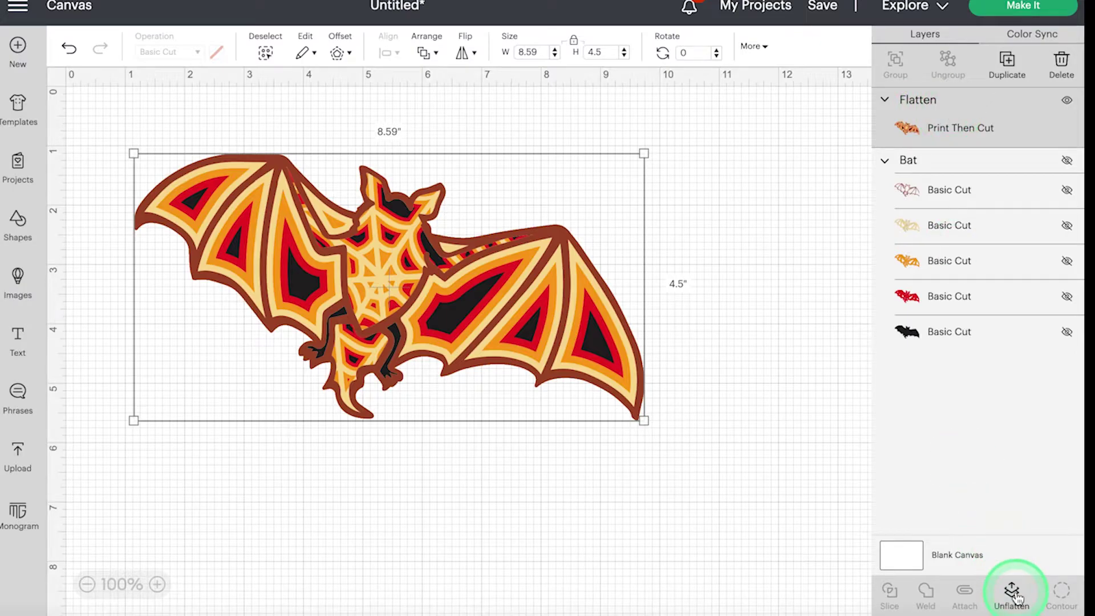
Step: Unhide the layered bat with all its Basic Cut layers and select the group
{"action": "left_click", "coordinate": [939, 163]}
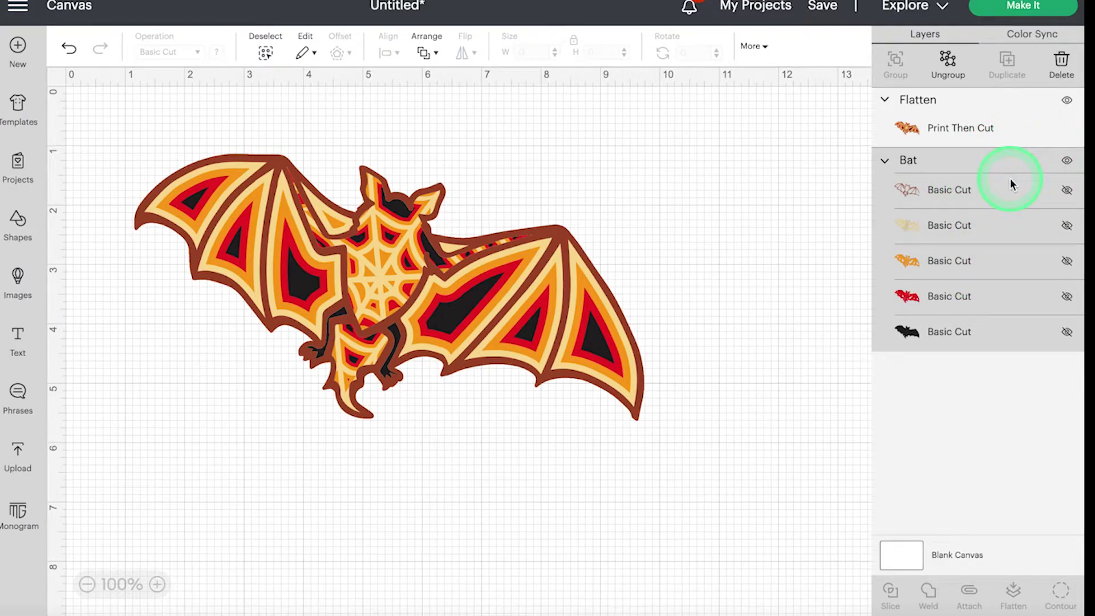
{"action": "left_click", "coordinate": [1066, 161]}
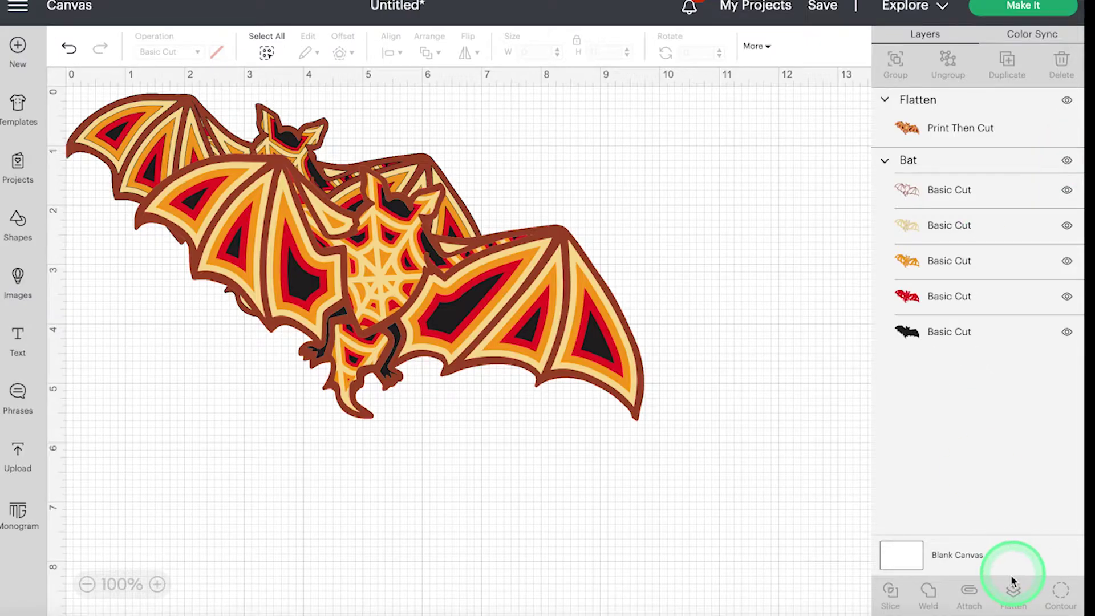
{"action": "left_click", "coordinate": [935, 165]}
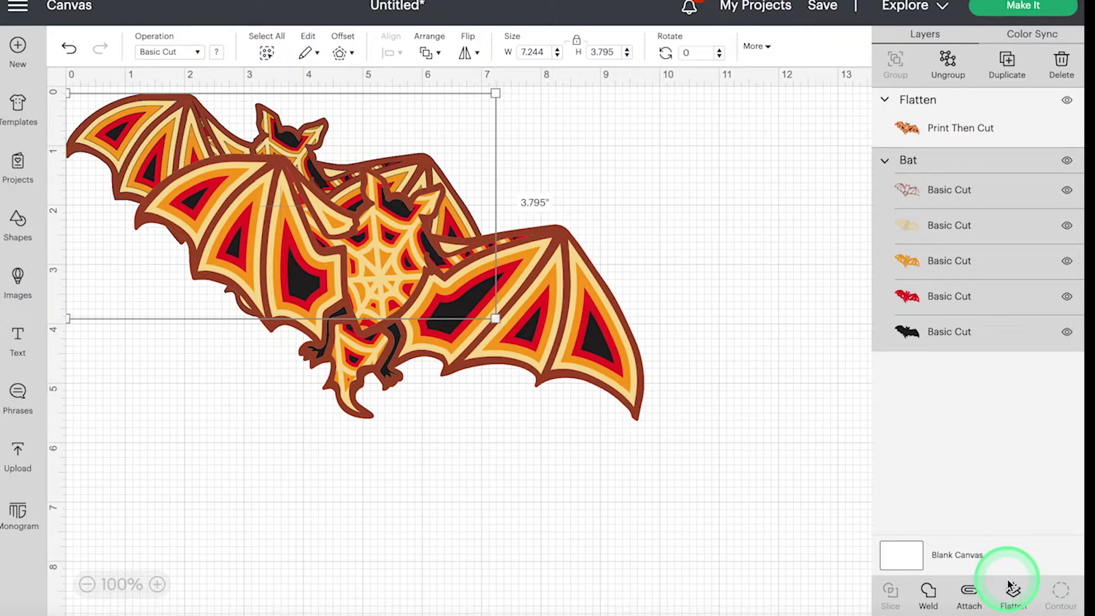
Step: Hide the layered Basic Cut bat, then select the flattened Print Then Cut bat and unflatten it
{"action": "left_click", "coordinate": [944, 119]}
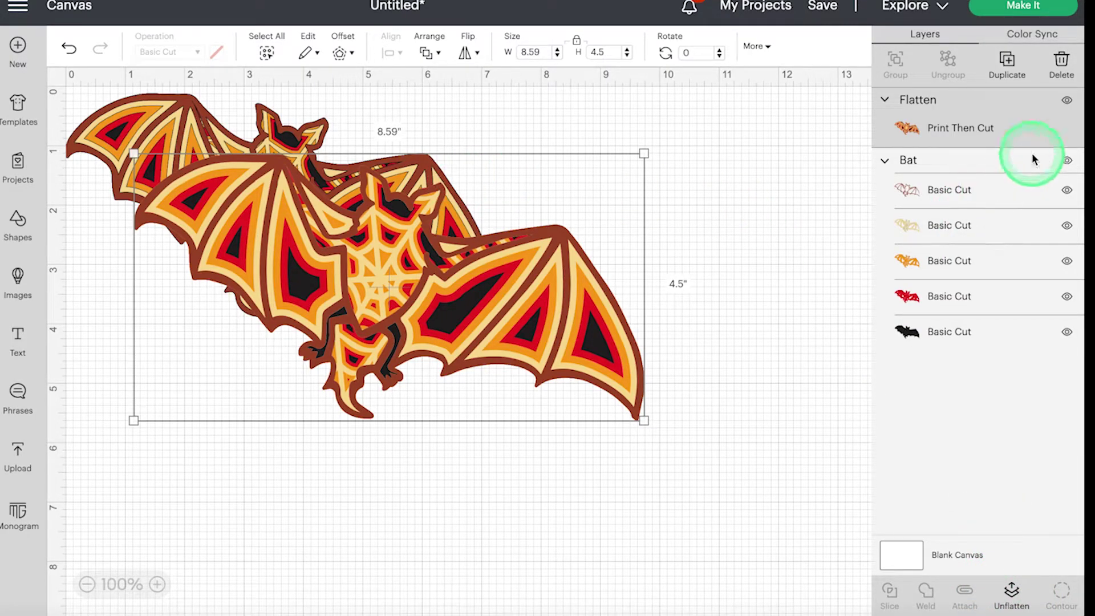
{"action": "left_click", "coordinate": [1067, 162]}
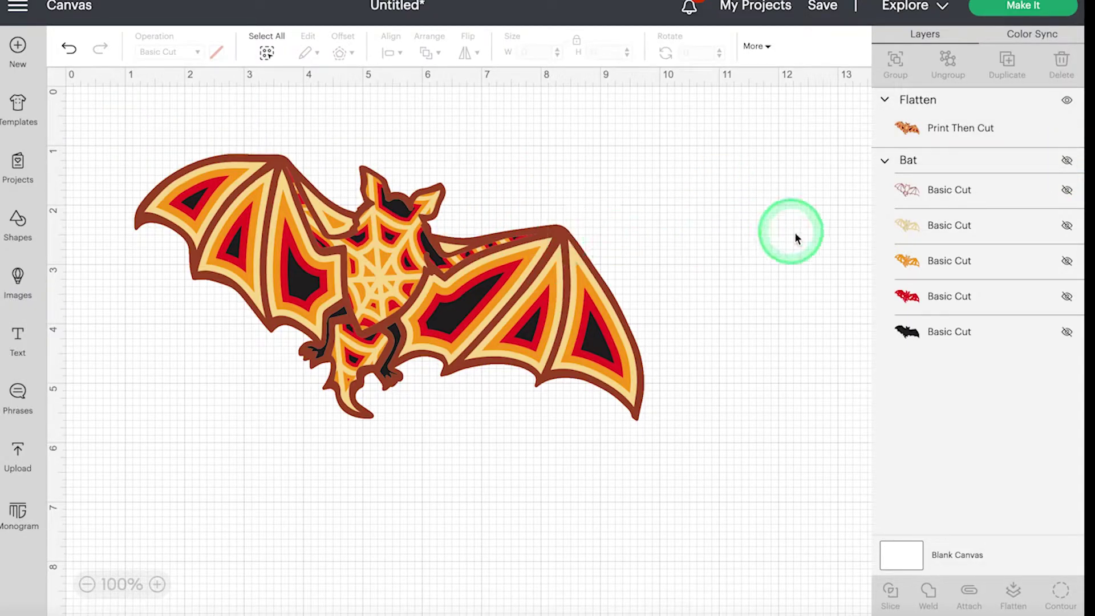
{"action": "left_click", "coordinate": [966, 109]}
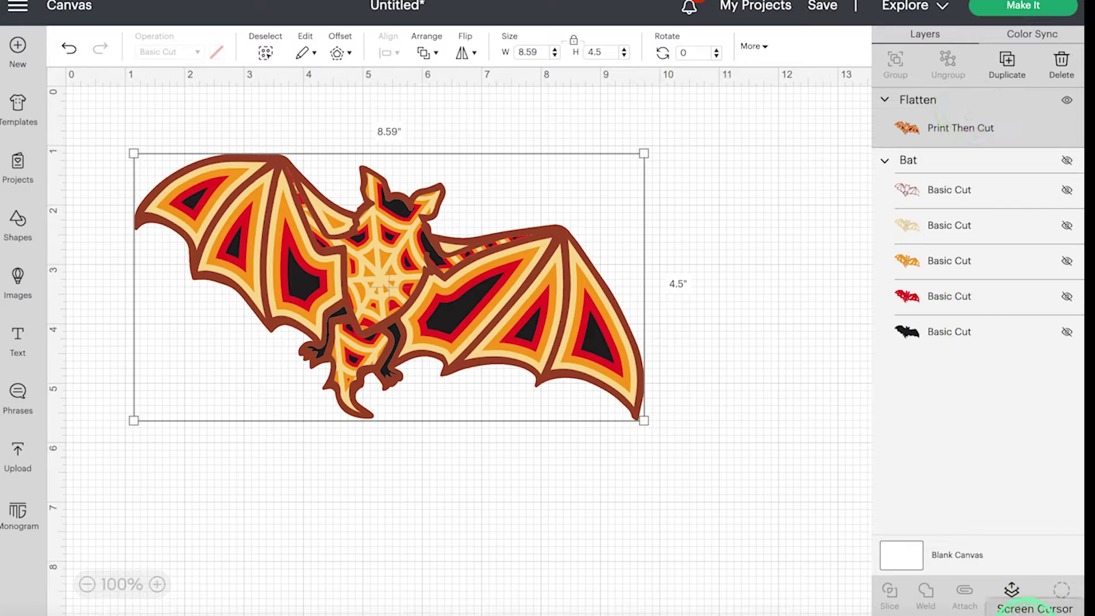
{"action": "left_click", "coordinate": [1011, 596]}
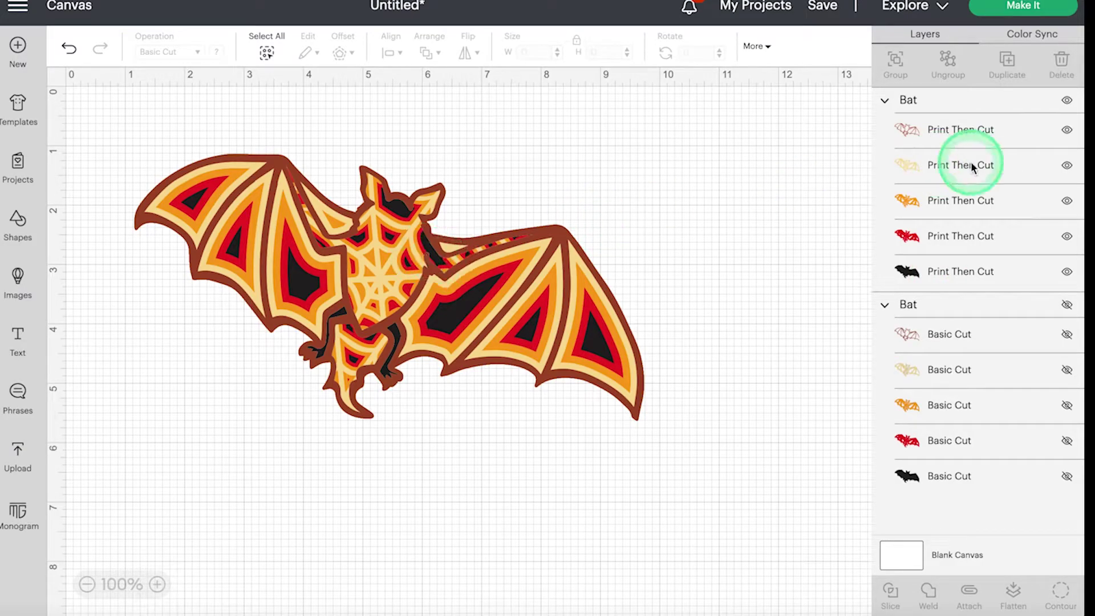
Step: Check the unflattened bat's individual Print Then Cut layers and send the project to the mat preview
{"action": "left_click", "coordinate": [970, 133]}
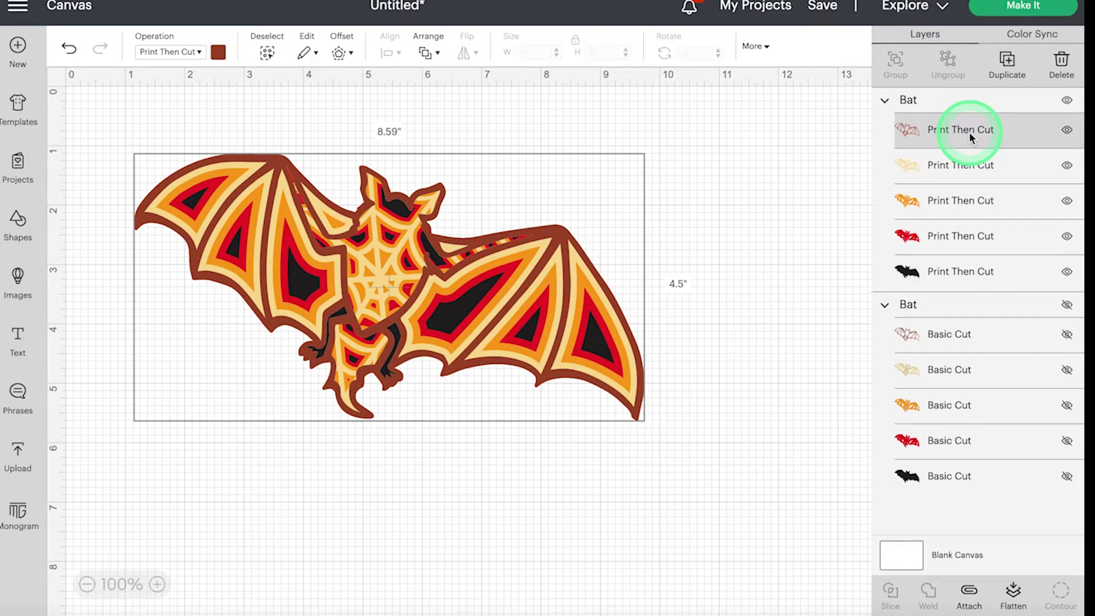
{"action": "left_click", "coordinate": [958, 169]}
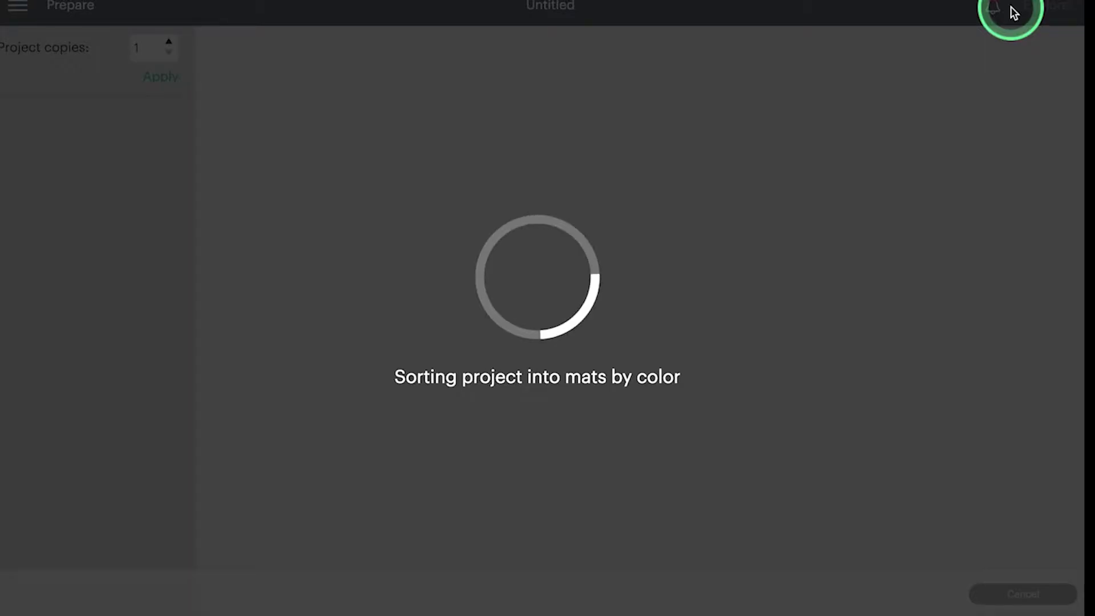
{"action": "left_click", "coordinate": [638, 330]}
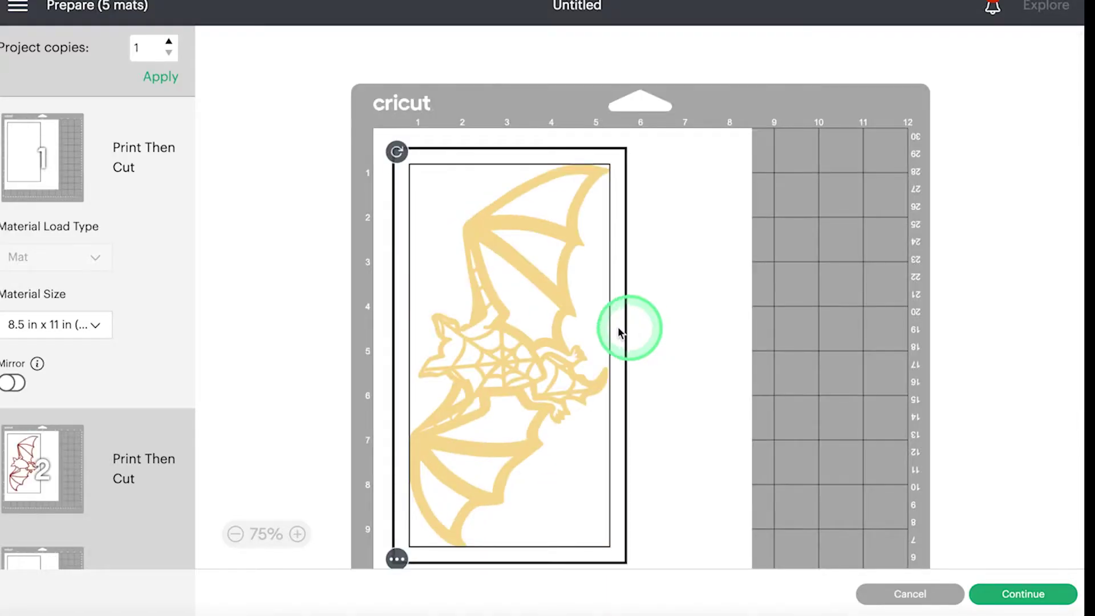
Step: Look through each color's Print Then Cut mat, then cancel the preview and return to the canvas
{"action": "left_click", "coordinate": [120, 451]}
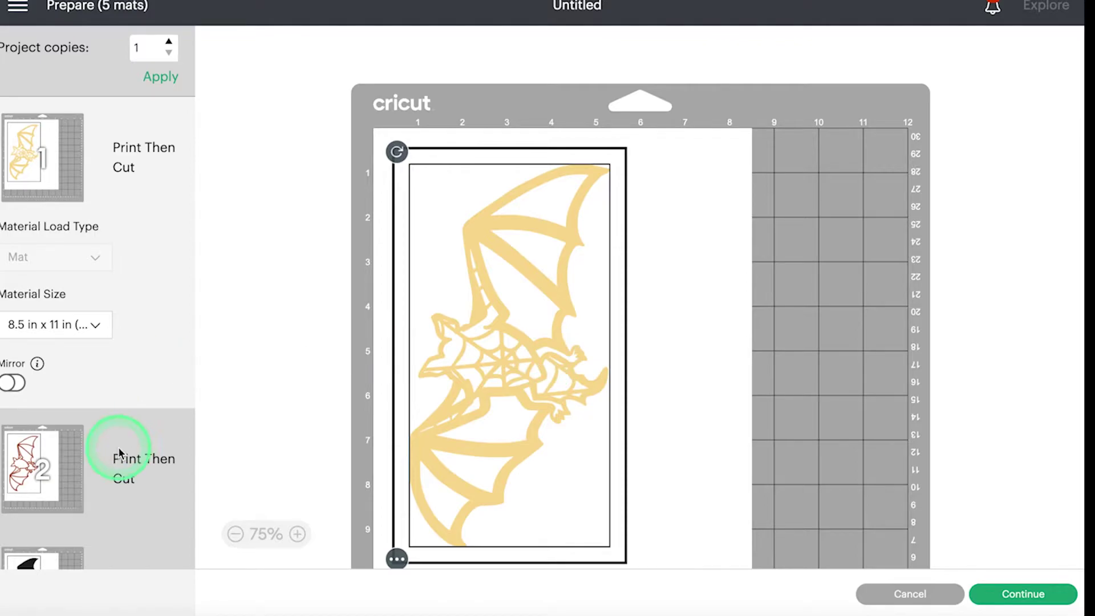
{"action": "scroll", "coordinate": [117, 445], "scroll_direction": "down", "scroll_amount": 5}
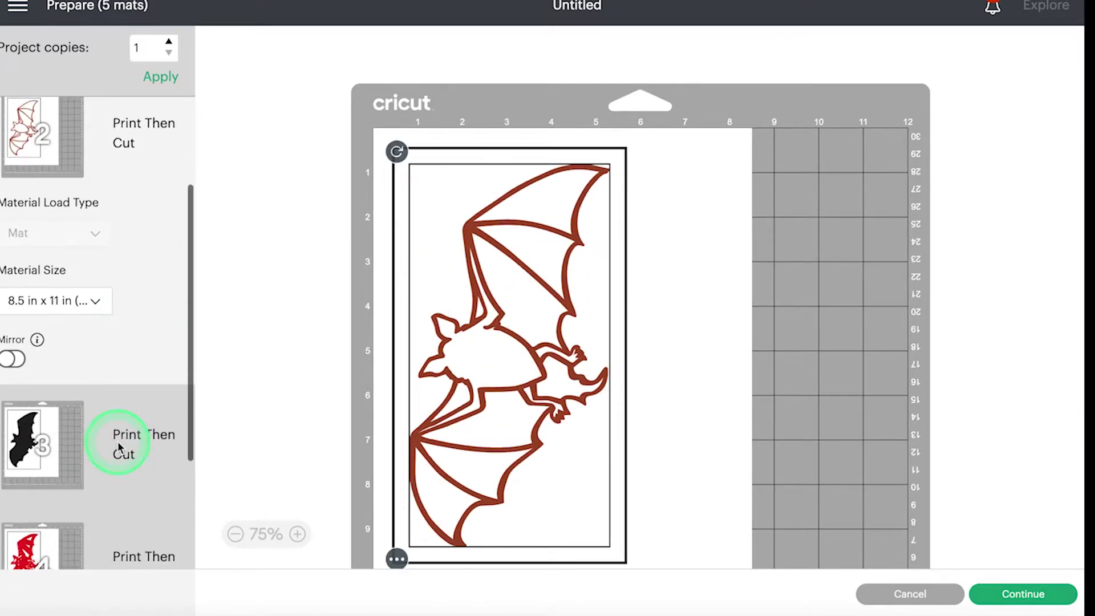
{"action": "left_click", "coordinate": [130, 402]}
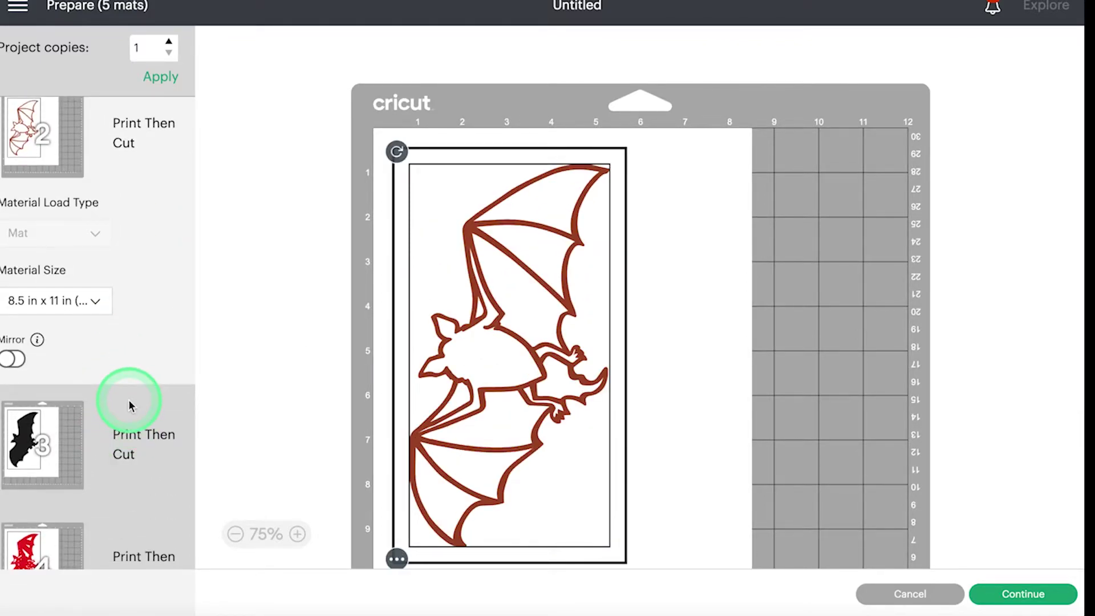
{"action": "left_click", "coordinate": [129, 406]}
{"action": "scroll", "coordinate": [132, 422], "scroll_direction": "down", "scroll_amount": 3}
{"action": "left_click", "coordinate": [137, 404]}
{"action": "left_click", "coordinate": [137, 503]}
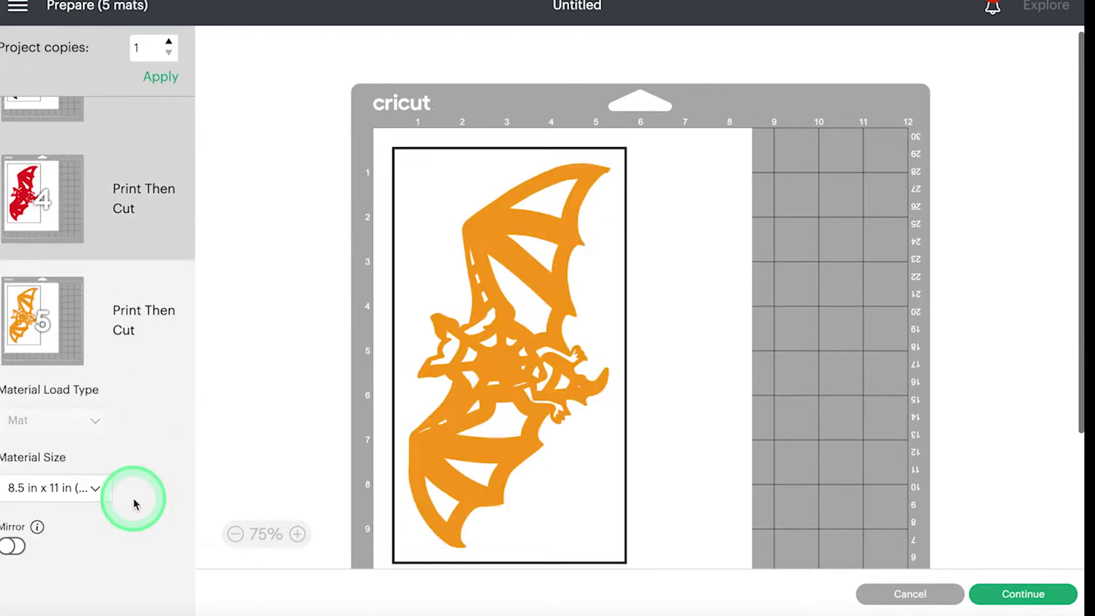
{"action": "left_click", "coordinate": [142, 288]}
{"action": "scroll", "coordinate": [143, 288], "scroll_direction": "up", "scroll_amount": 5}
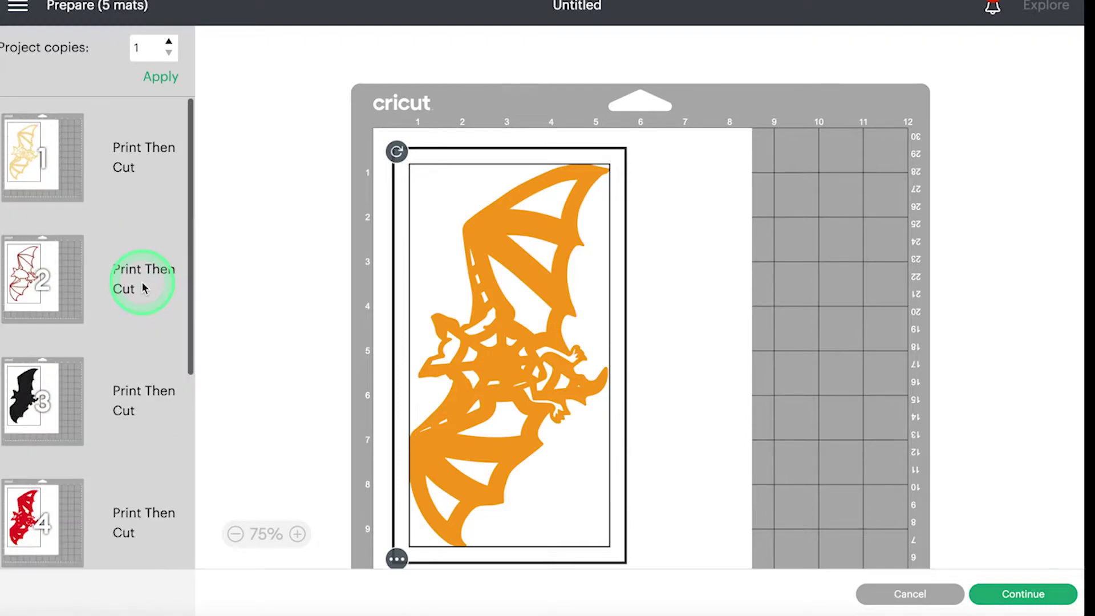
{"action": "left_click", "coordinate": [405, 207]}
{"action": "left_click", "coordinate": [664, 278]}
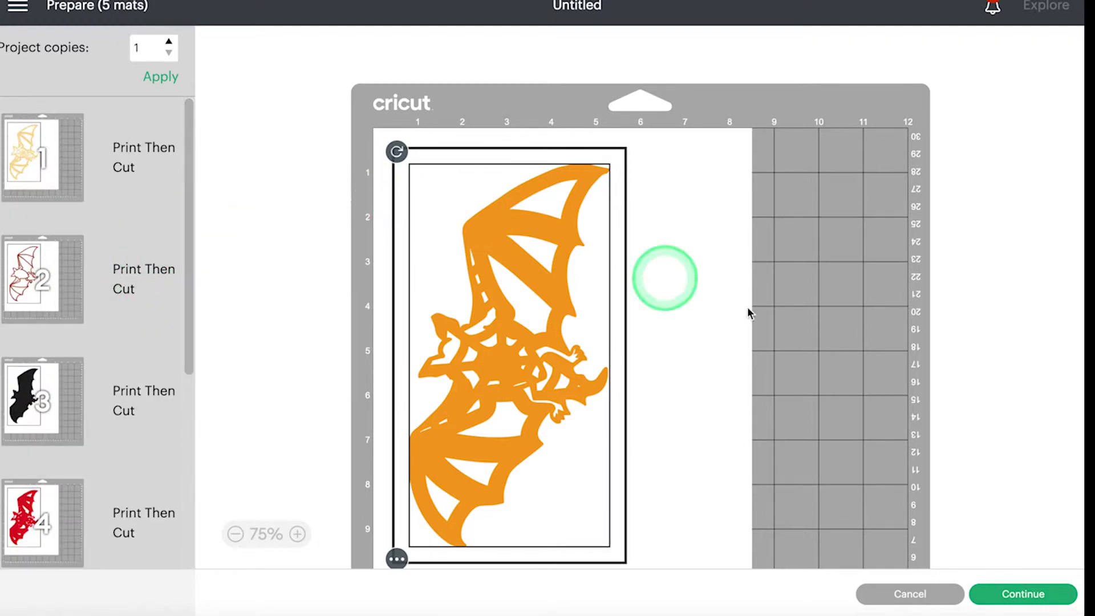
{"action": "left_click", "coordinate": [911, 593]}
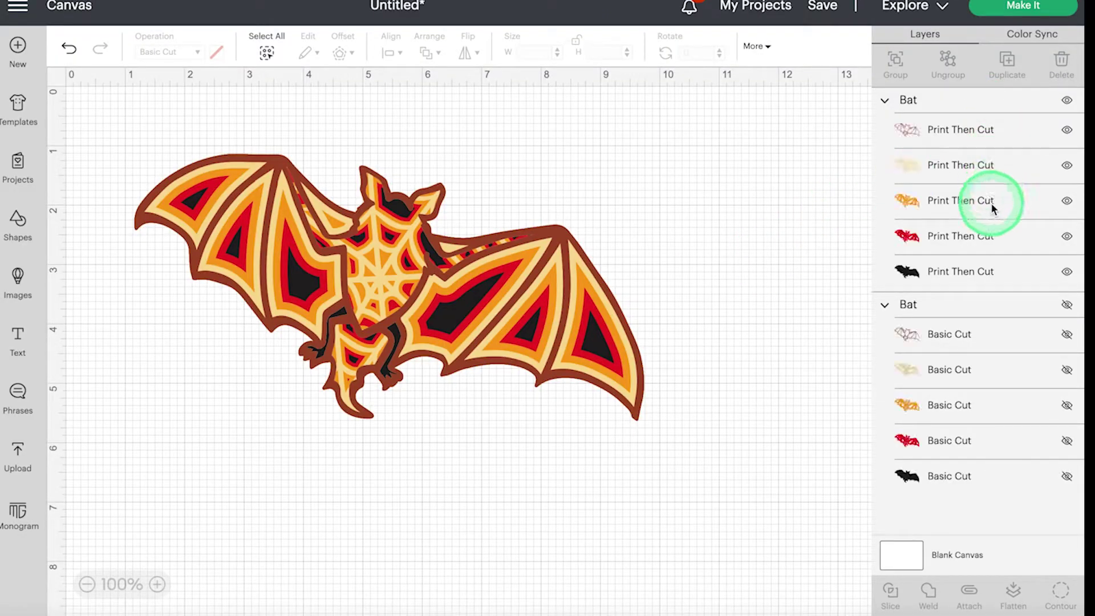
Step: Change the operation of the visible bat's brown and cream layers from Print Then Cut to Basic Cut
{"action": "left_click", "coordinate": [970, 129]}
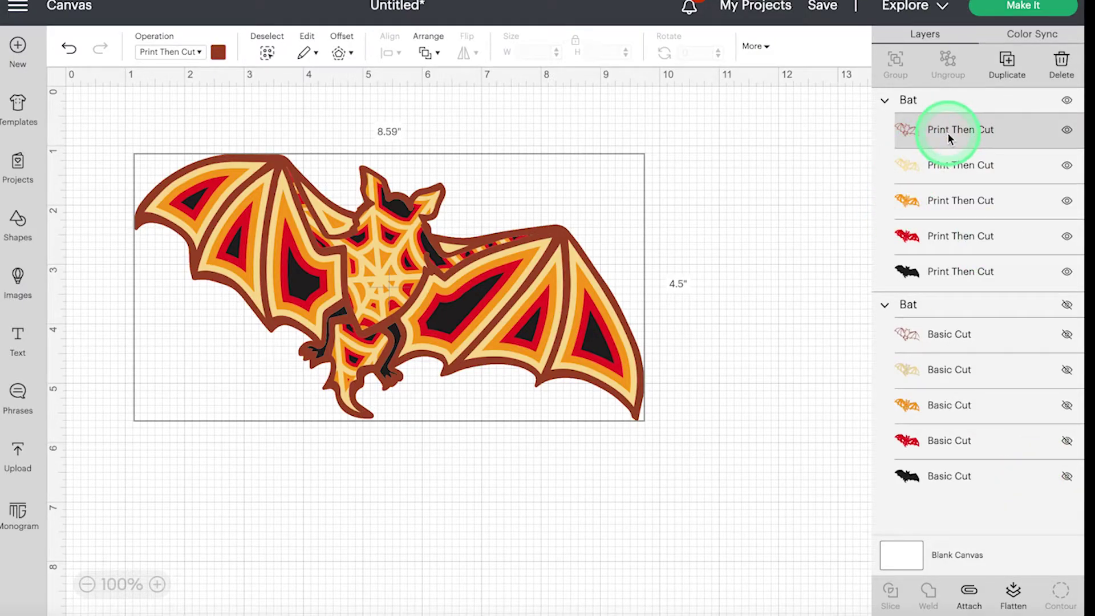
{"action": "left_click", "coordinate": [200, 52]}
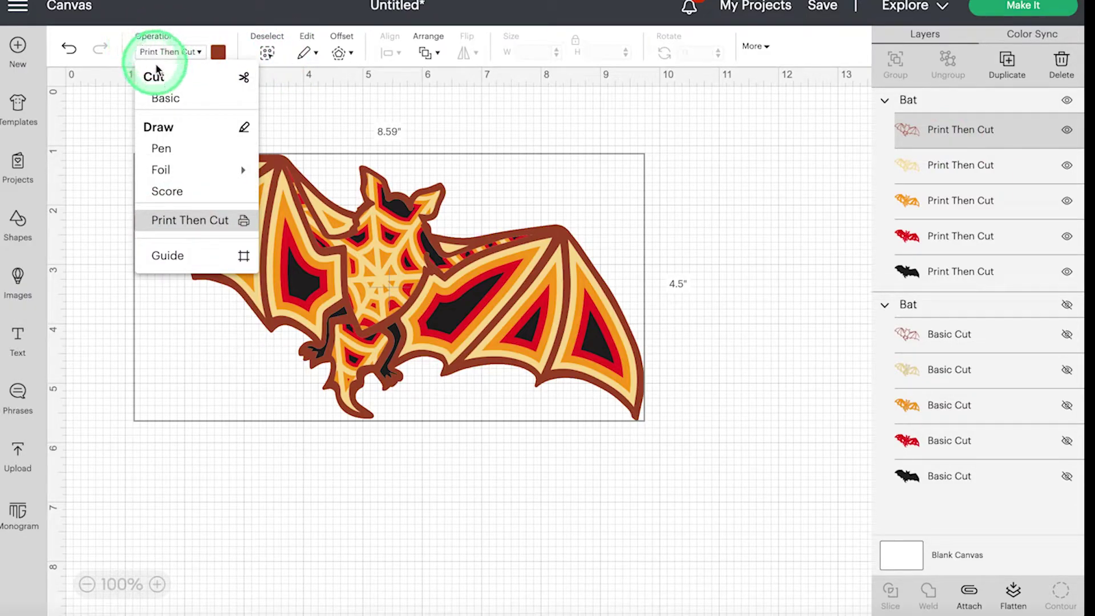
{"action": "left_click", "coordinate": [166, 98]}
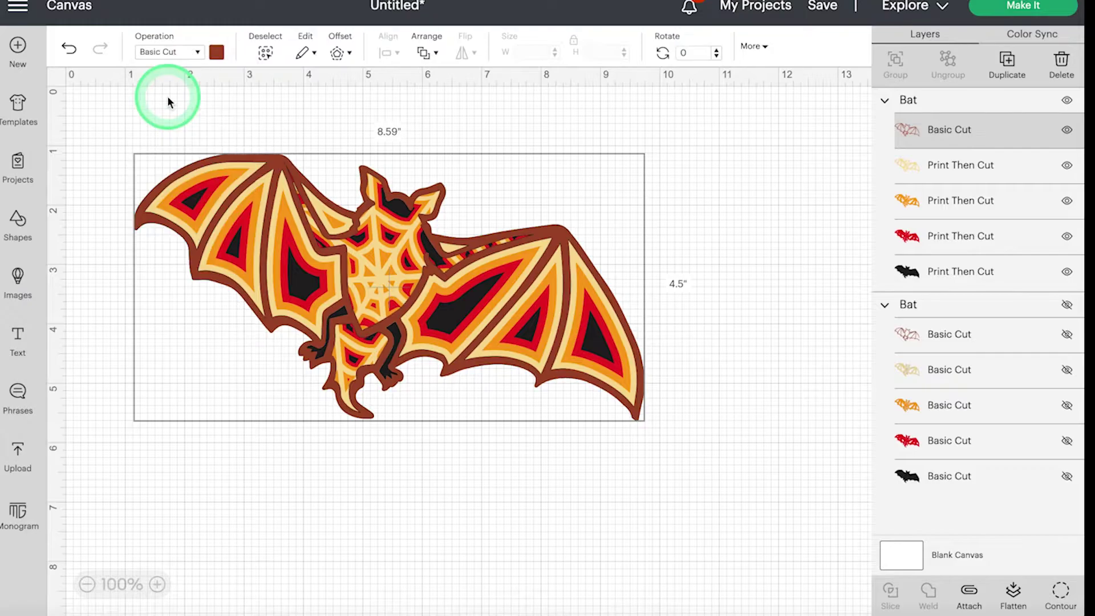
{"action": "left_click", "coordinate": [958, 166]}
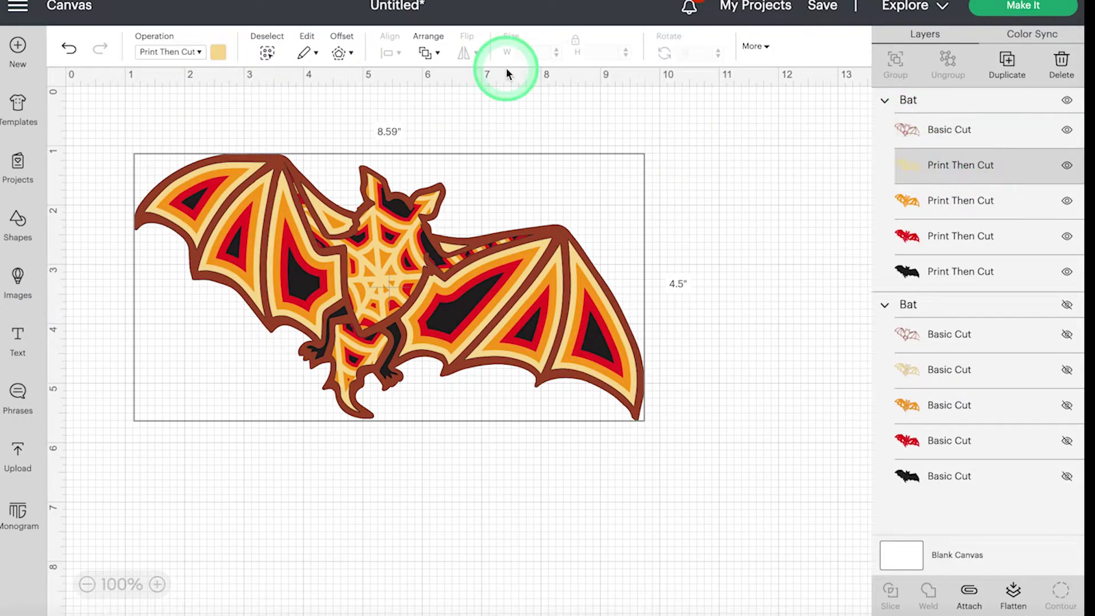
{"action": "left_click", "coordinate": [197, 55]}
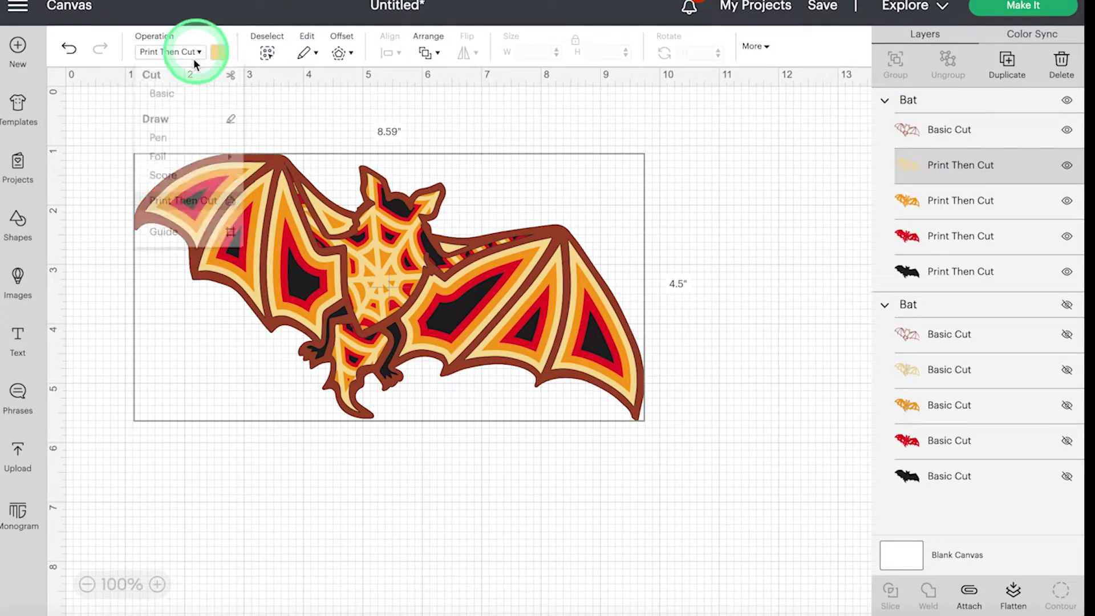
{"action": "left_click", "coordinate": [174, 98]}
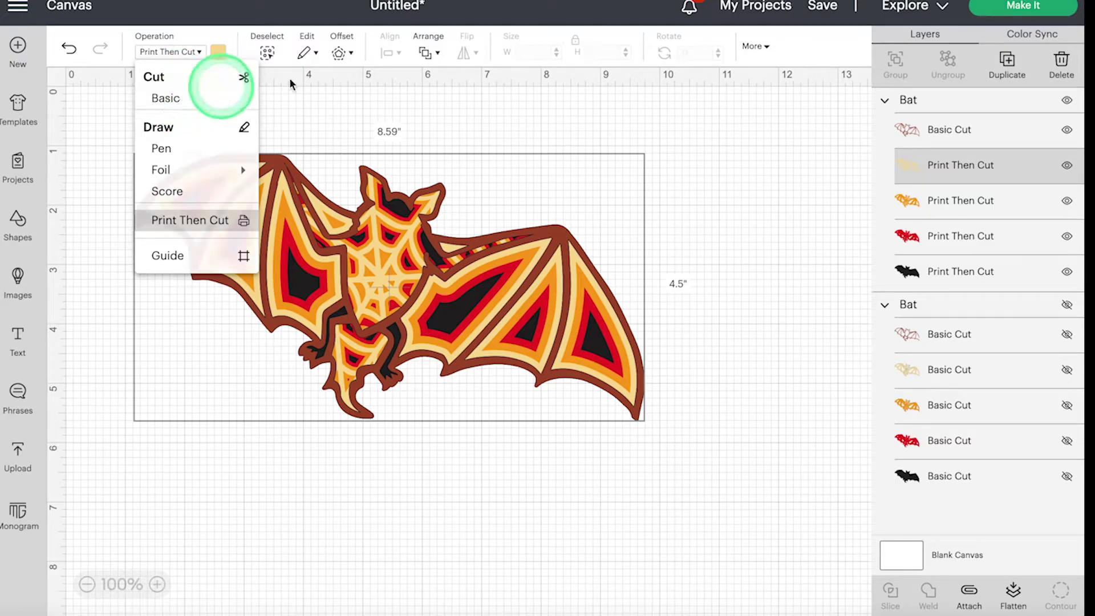
Step: Set the visible bat's orange, red and black layers to the Basic Cut operation
{"action": "left_click", "coordinate": [973, 201]}
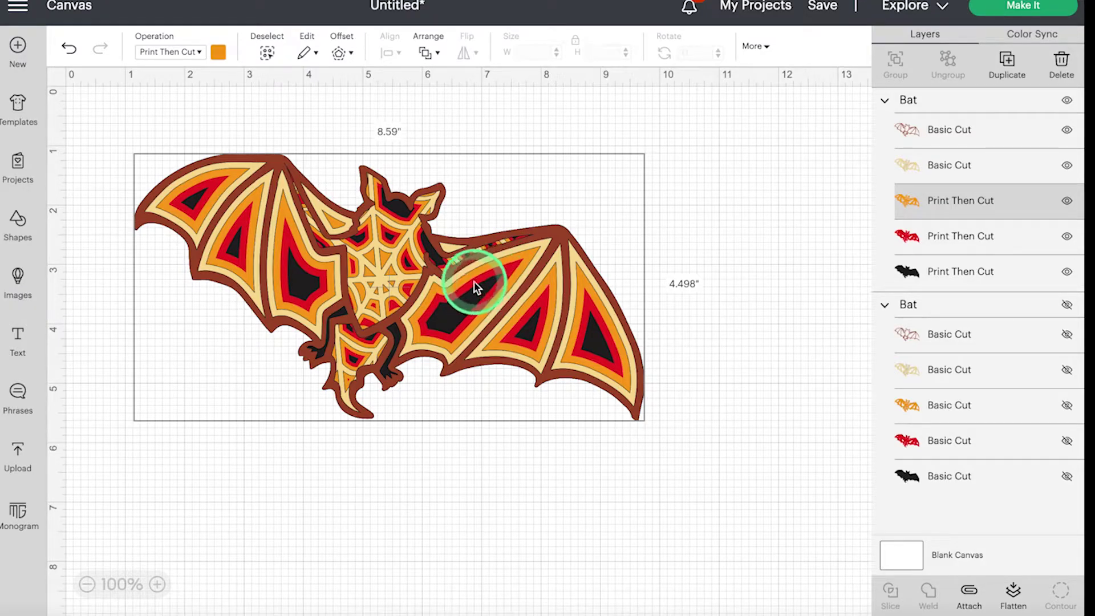
{"action": "left_click", "coordinate": [194, 53]}
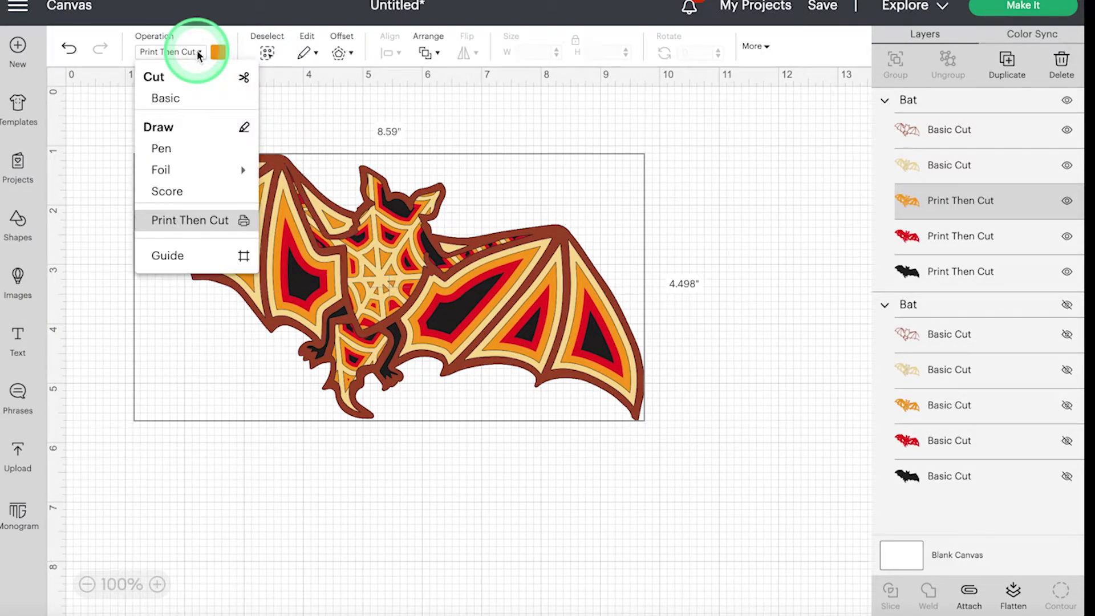
{"action": "left_click", "coordinate": [184, 99]}
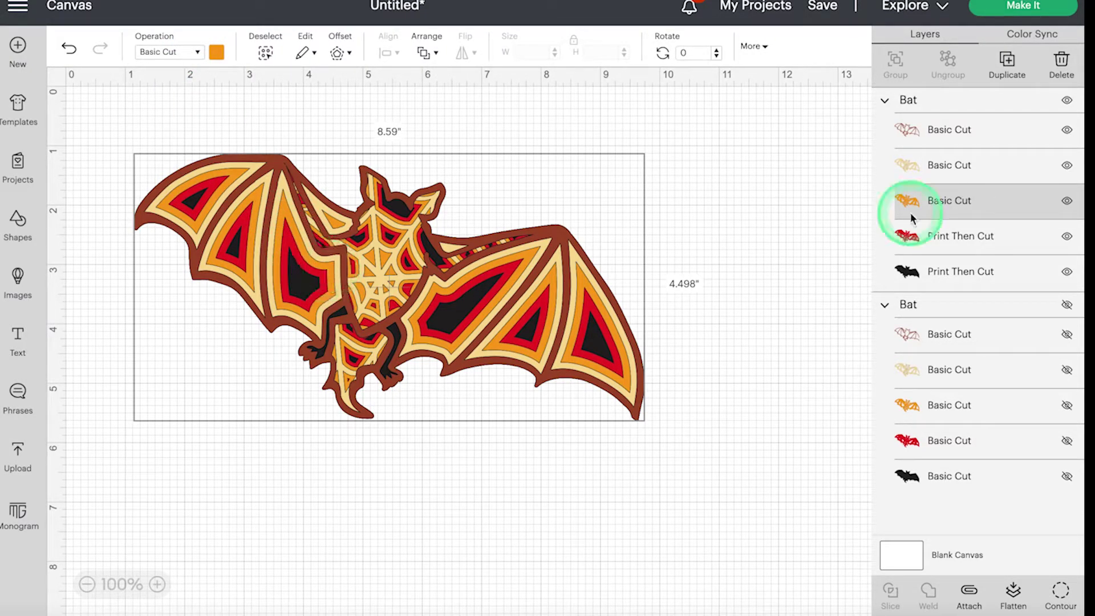
{"action": "left_click", "coordinate": [951, 238]}
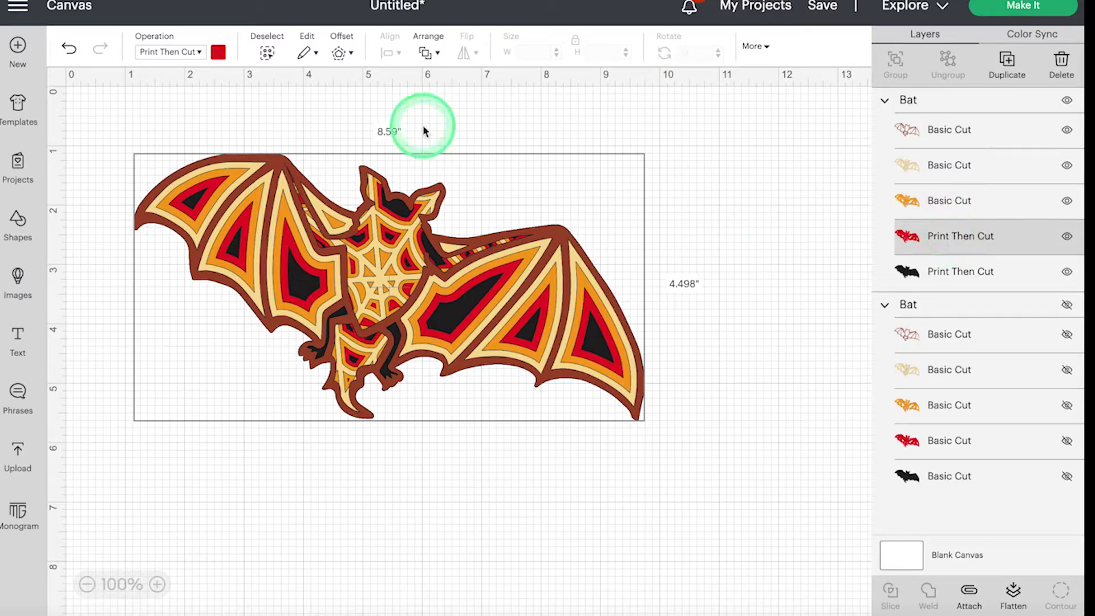
{"action": "left_click", "coordinate": [196, 52]}
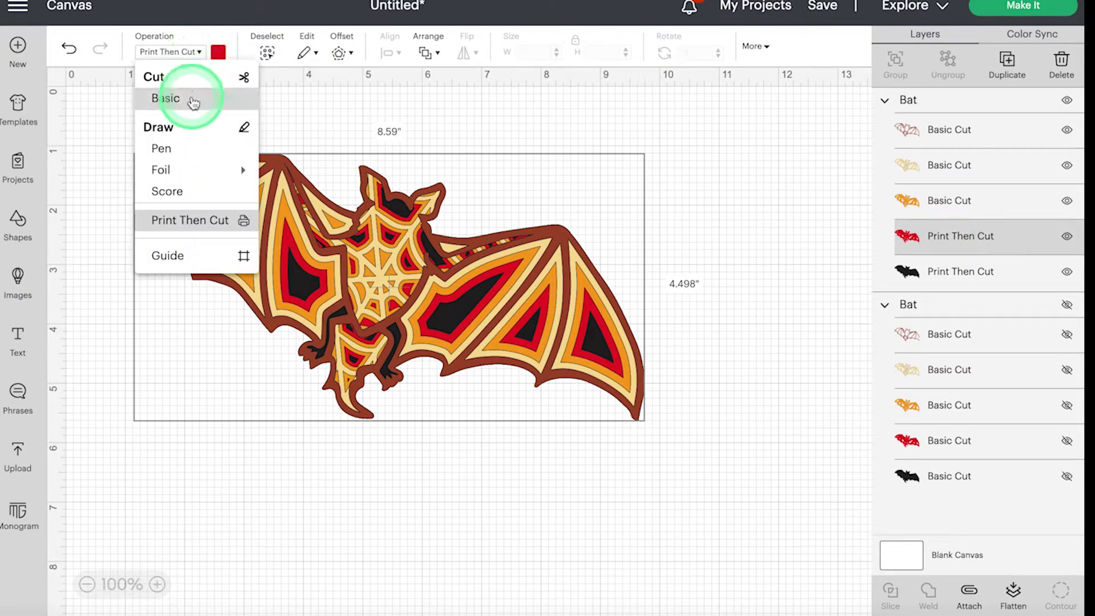
{"action": "left_click", "coordinate": [194, 98]}
{"action": "left_click", "coordinate": [976, 272]}
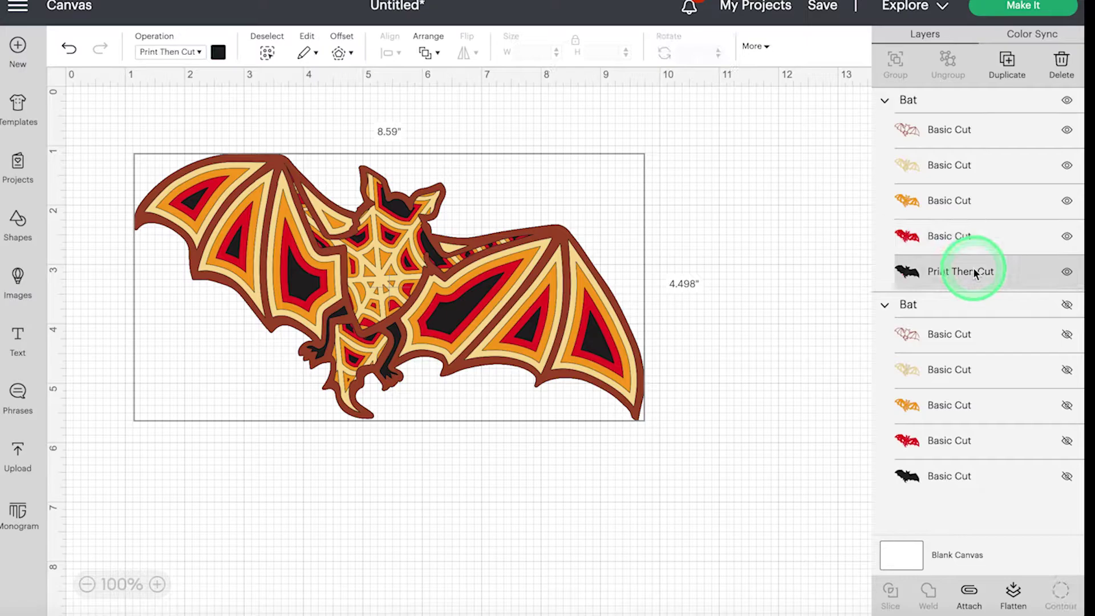
{"action": "left_click", "coordinate": [195, 52]}
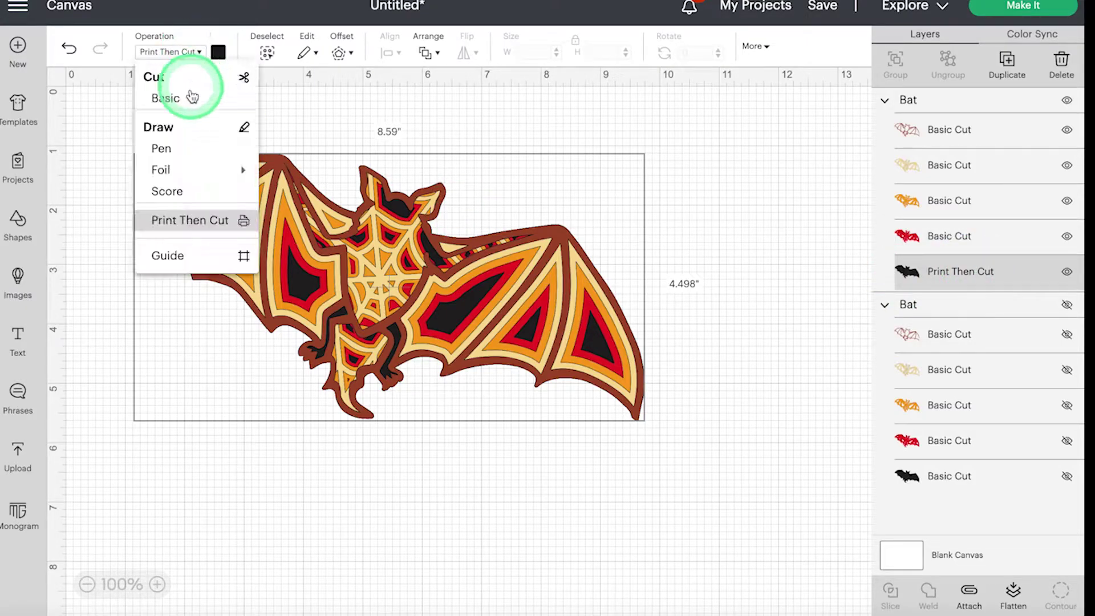
{"action": "left_click", "coordinate": [189, 101]}
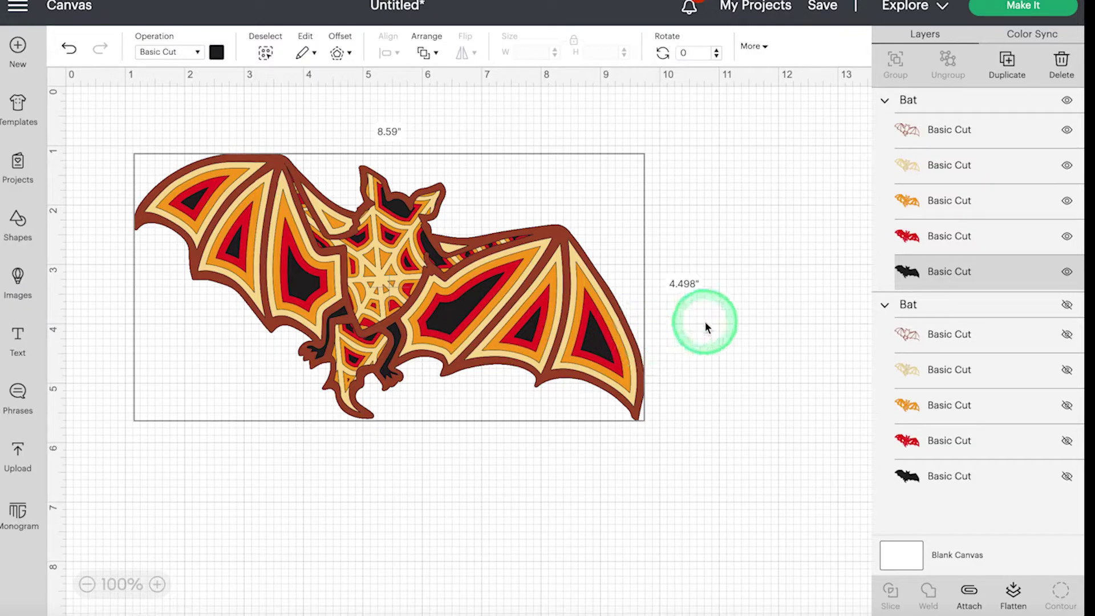
Step: Delete the entire visible bat group, keeping the hidden layered bat
{"action": "left_click", "coordinate": [915, 103]}
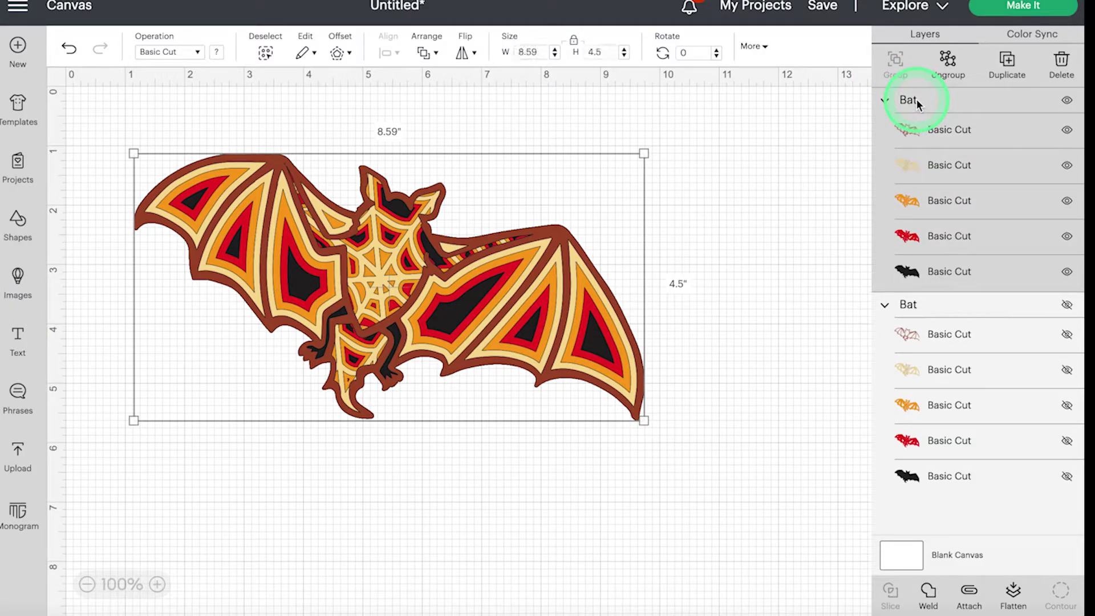
{"action": "key", "text": "Delete"}
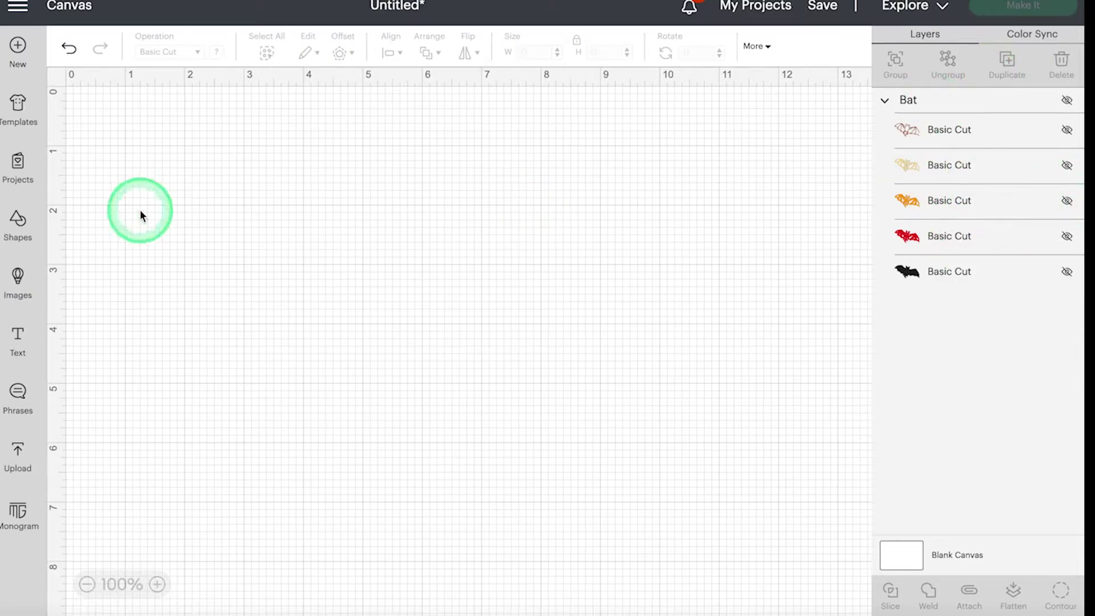
Step: Add a free triangle shape to the canvas, color it light green and deselect it
{"action": "left_click", "coordinate": [21, 223]}
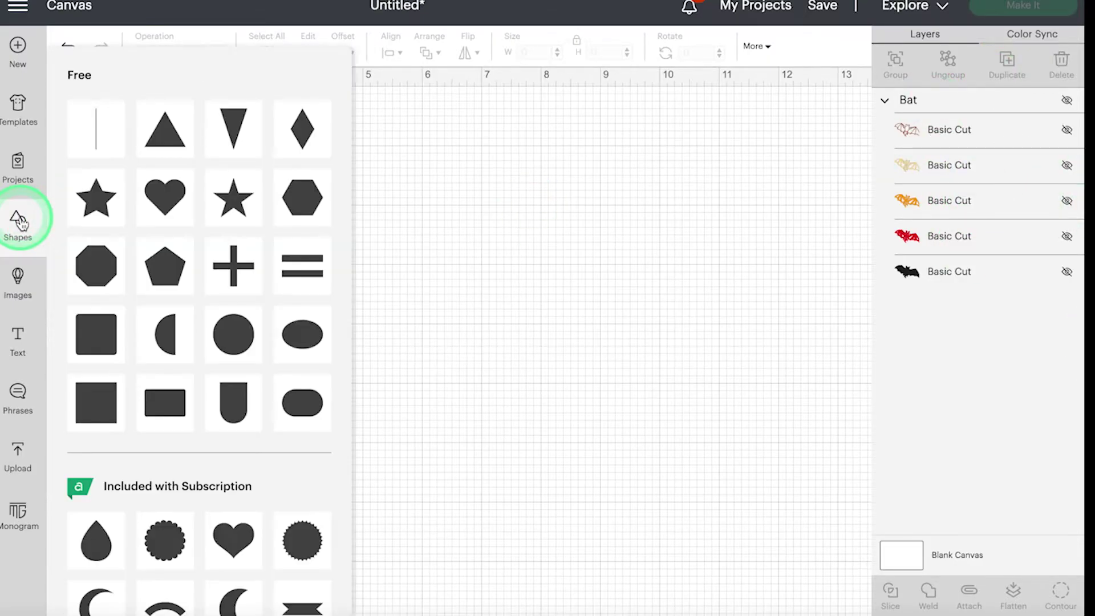
{"action": "left_click", "coordinate": [157, 139]}
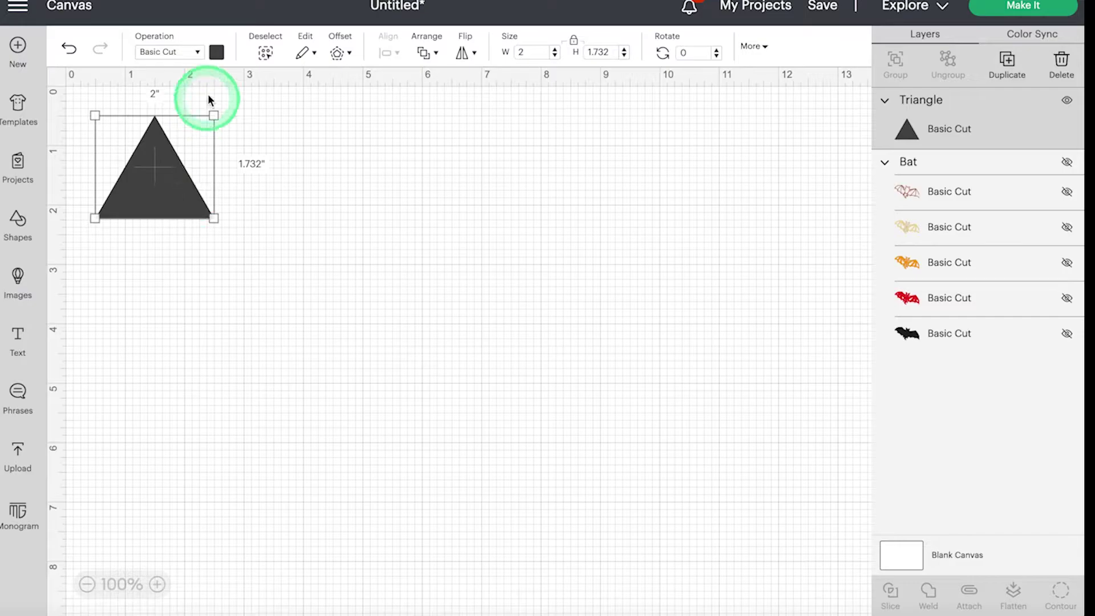
{"action": "left_click", "coordinate": [217, 53]}
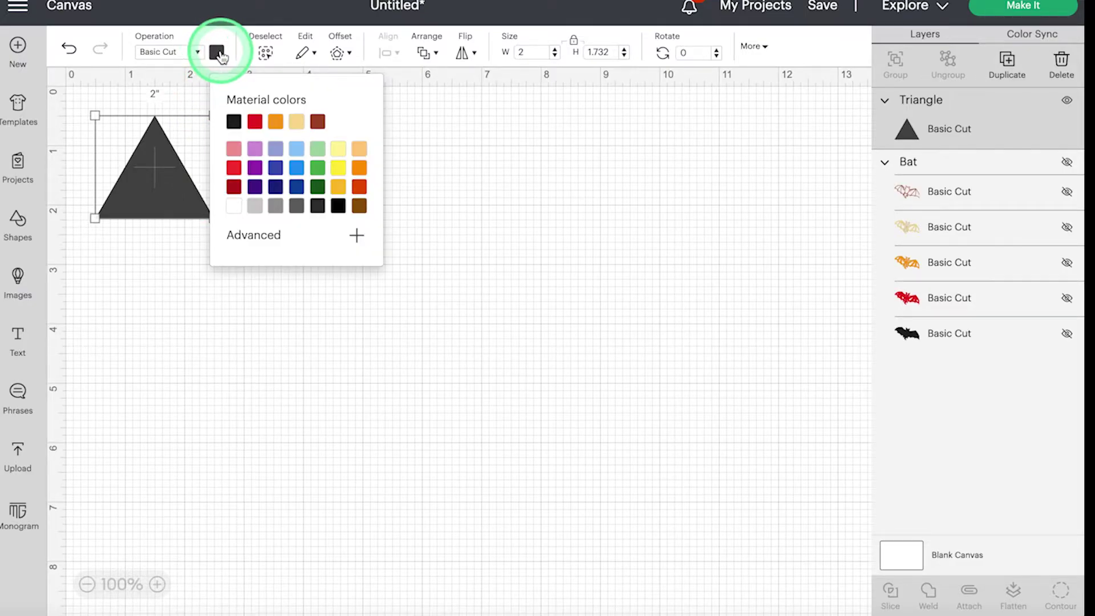
{"action": "left_click", "coordinate": [318, 149]}
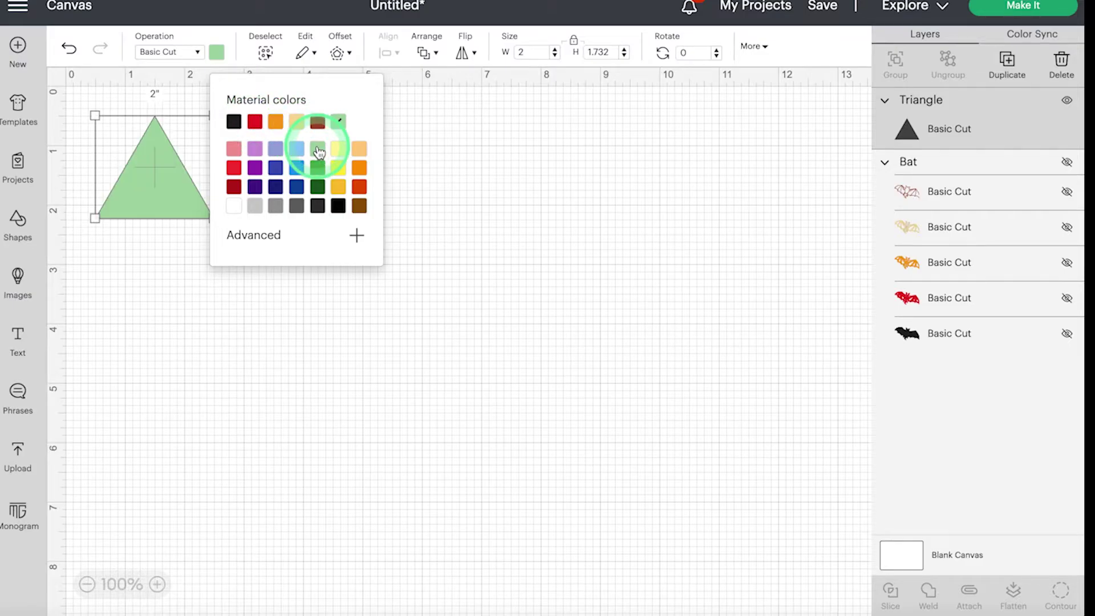
{"action": "left_click", "coordinate": [432, 217]}
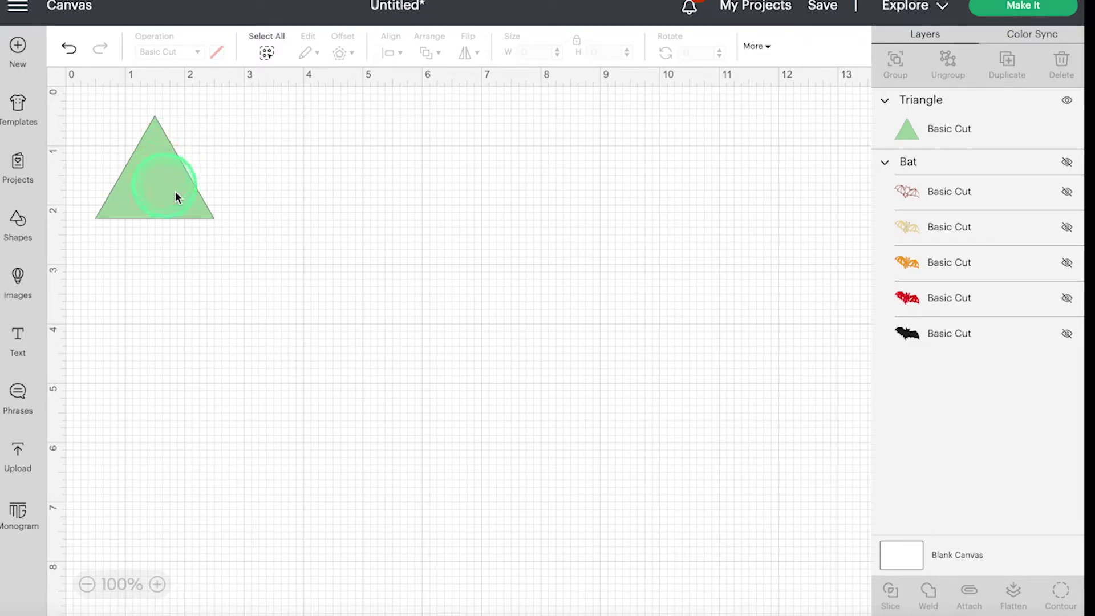
Step: Change the light green triangle's operation from Basic Cut to Print Then Cut
{"action": "left_click", "coordinate": [145, 181]}
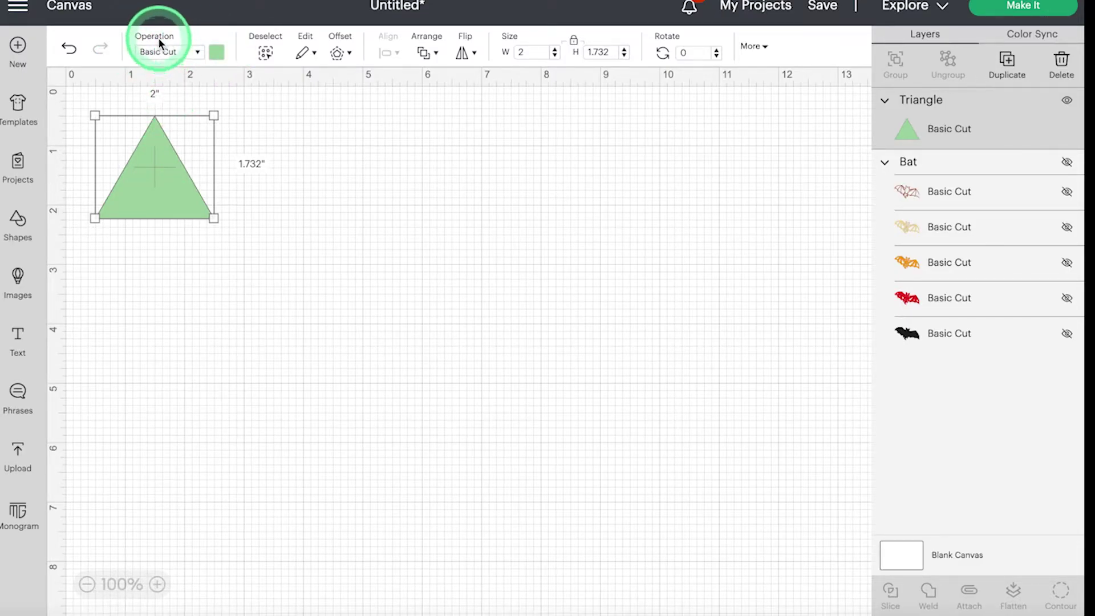
{"action": "left_click", "coordinate": [199, 56]}
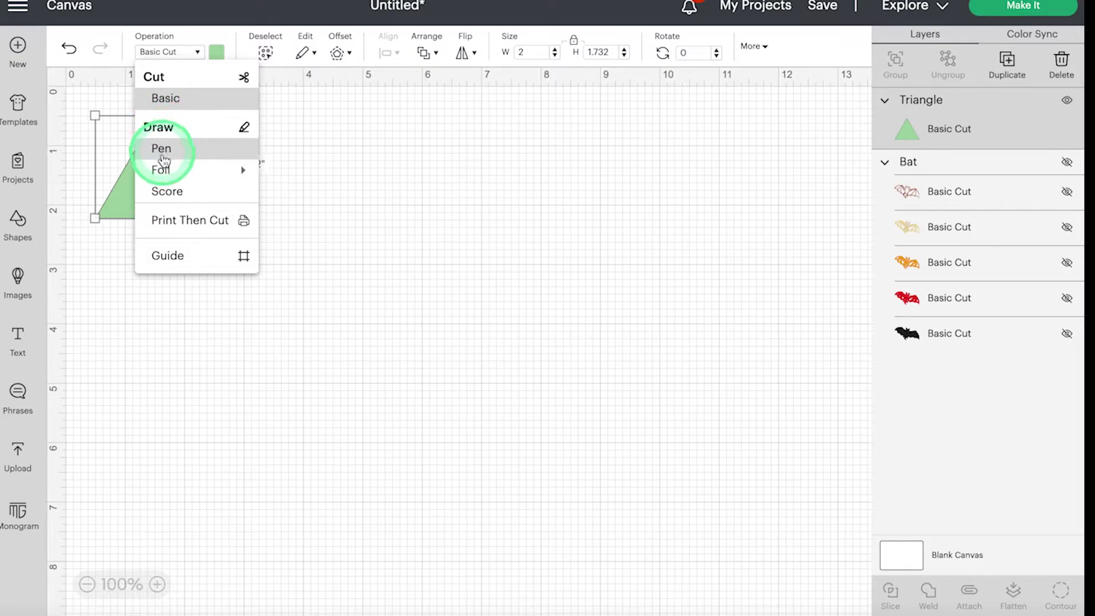
{"action": "mouse_move", "coordinate": [165, 171]}
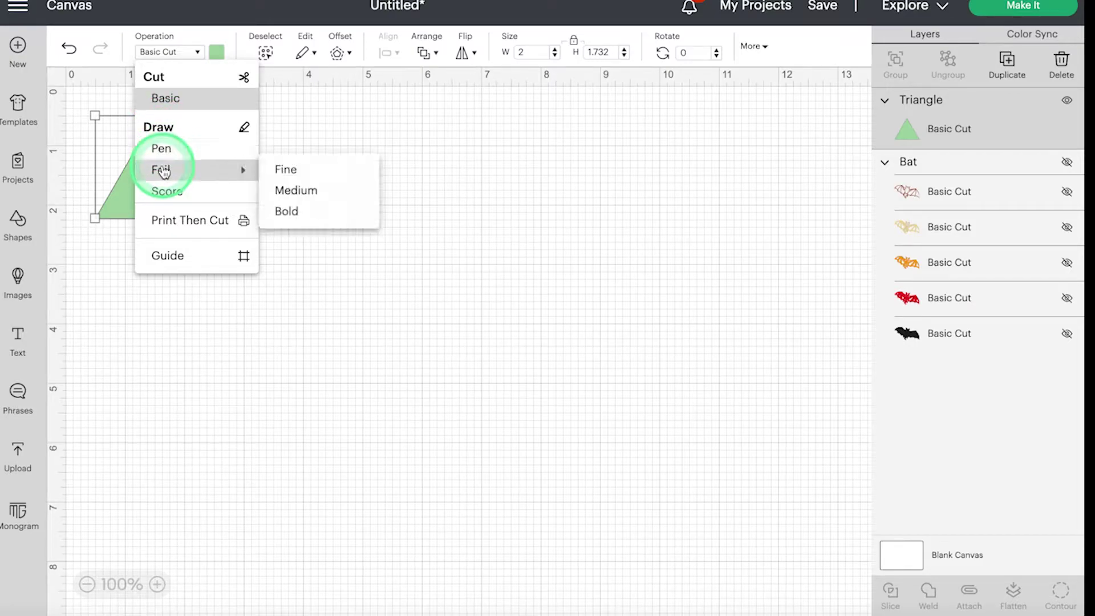
{"action": "left_click", "coordinate": [197, 225]}
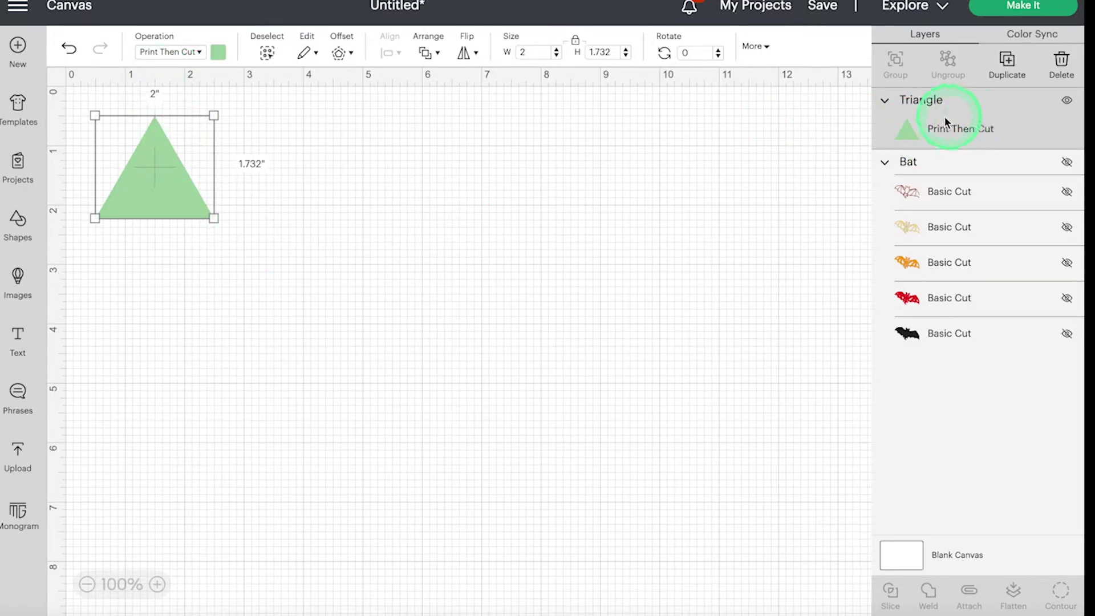
Step: Preview the triangle on the Print Then Cut mat and apply 8 project copies
{"action": "left_click", "coordinate": [1013, 8]}
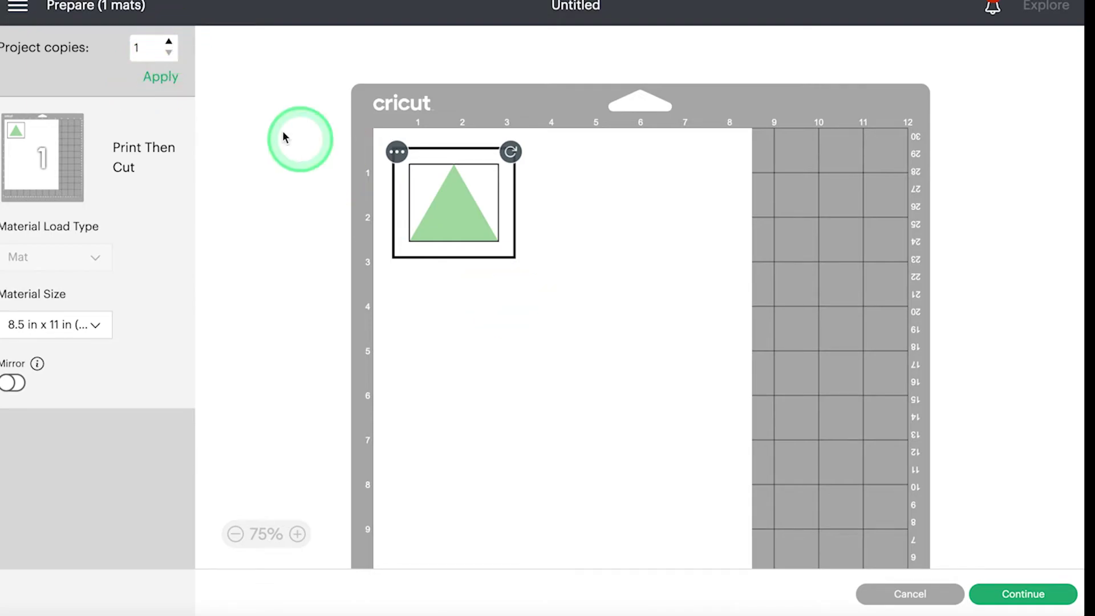
{"action": "left_click", "coordinate": [169, 42]}
{"action": "left_click", "coordinate": [169, 42]}
{"action": "left_click", "coordinate": [168, 42]}
{"action": "left_click", "coordinate": [169, 43]}
{"action": "left_click", "coordinate": [169, 42]}
{"action": "left_click", "coordinate": [169, 43]}
{"action": "left_click", "coordinate": [168, 42]}
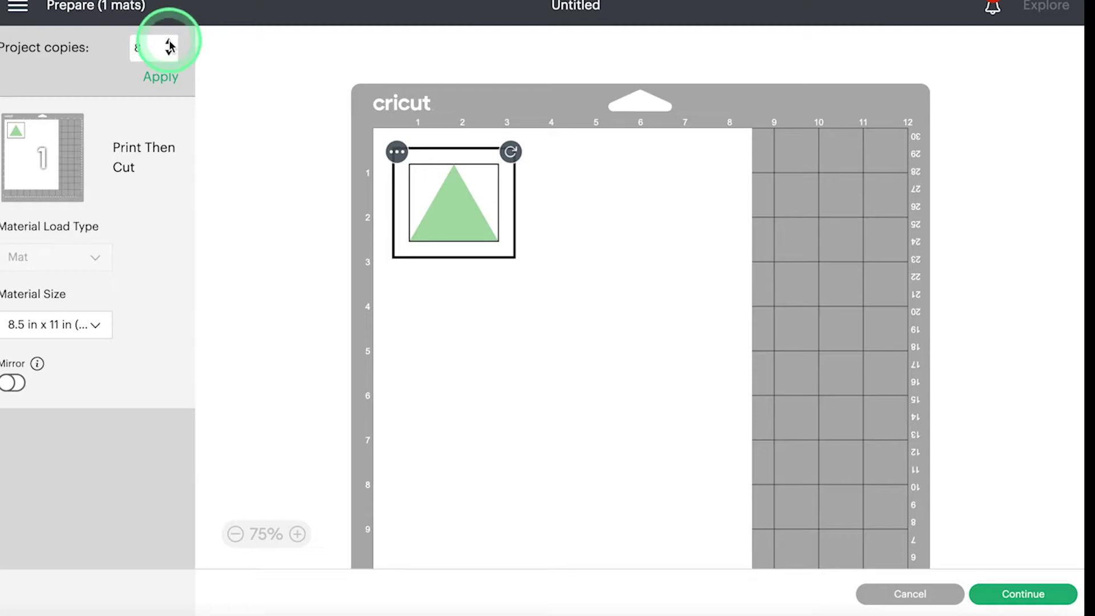
{"action": "left_click", "coordinate": [159, 79]}
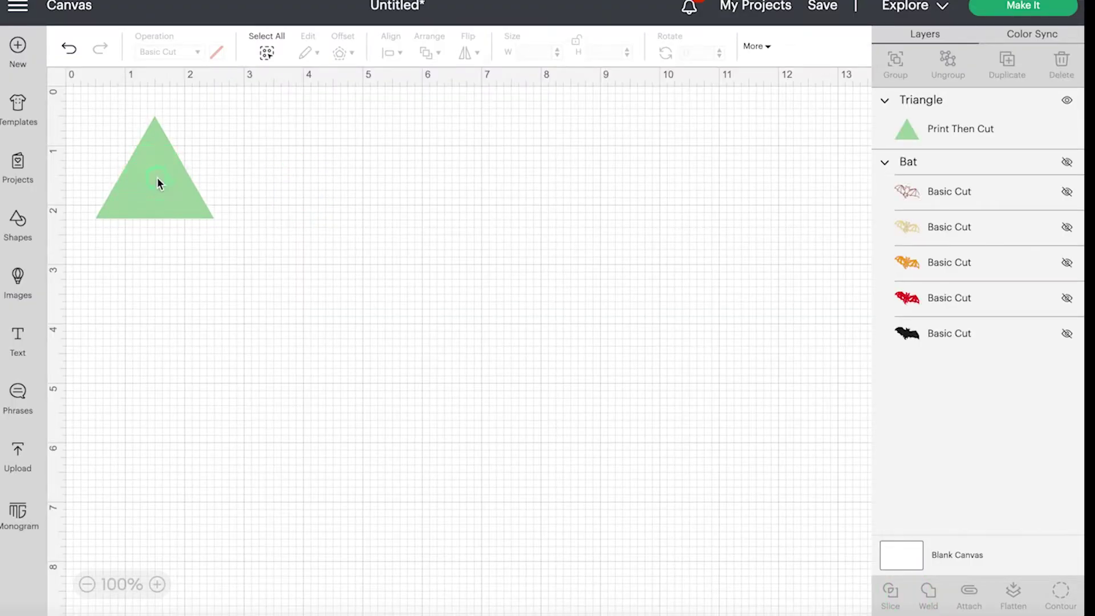
Step: Delete the green triangle and add the chosen multi-layer images, including Make Today A Good Day and Chosen, to the canvas
{"action": "left_click", "coordinate": [157, 182]}
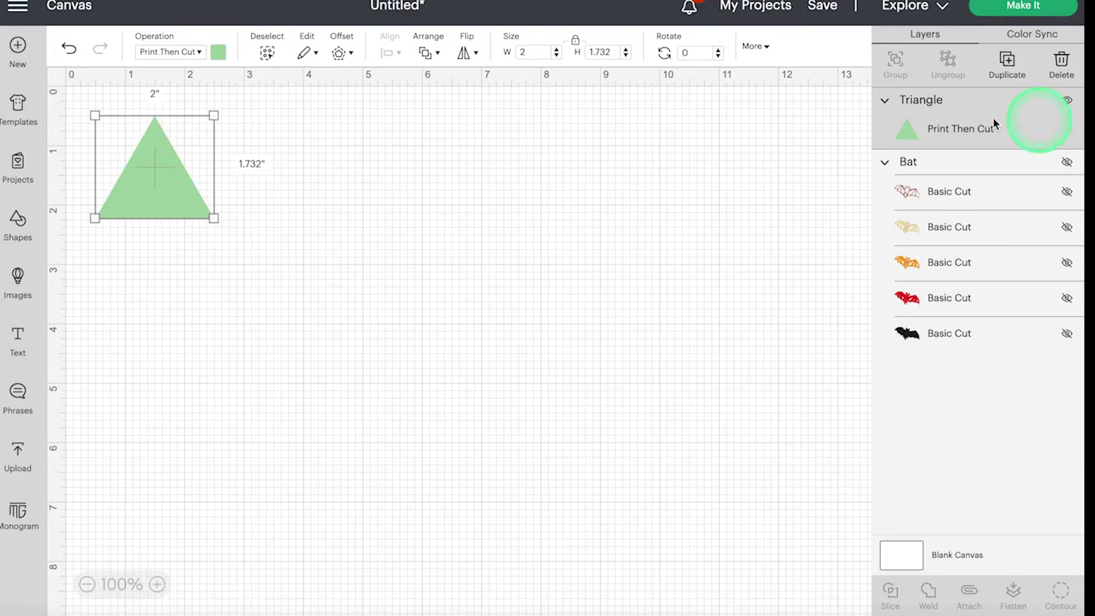
{"action": "key", "text": "Delete"}
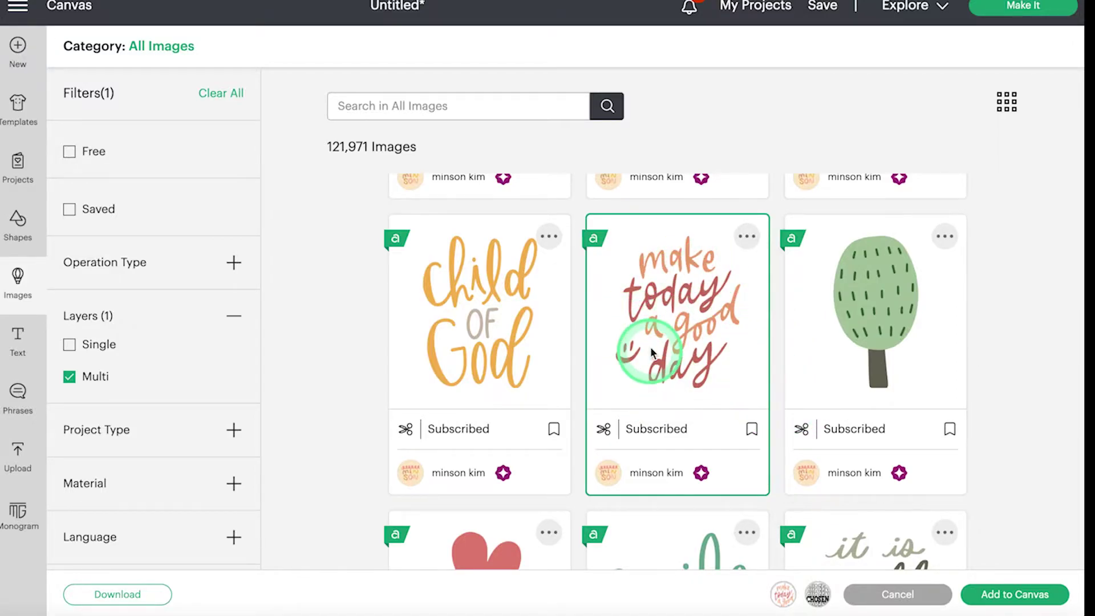
{"action": "left_click", "coordinate": [1004, 595]}
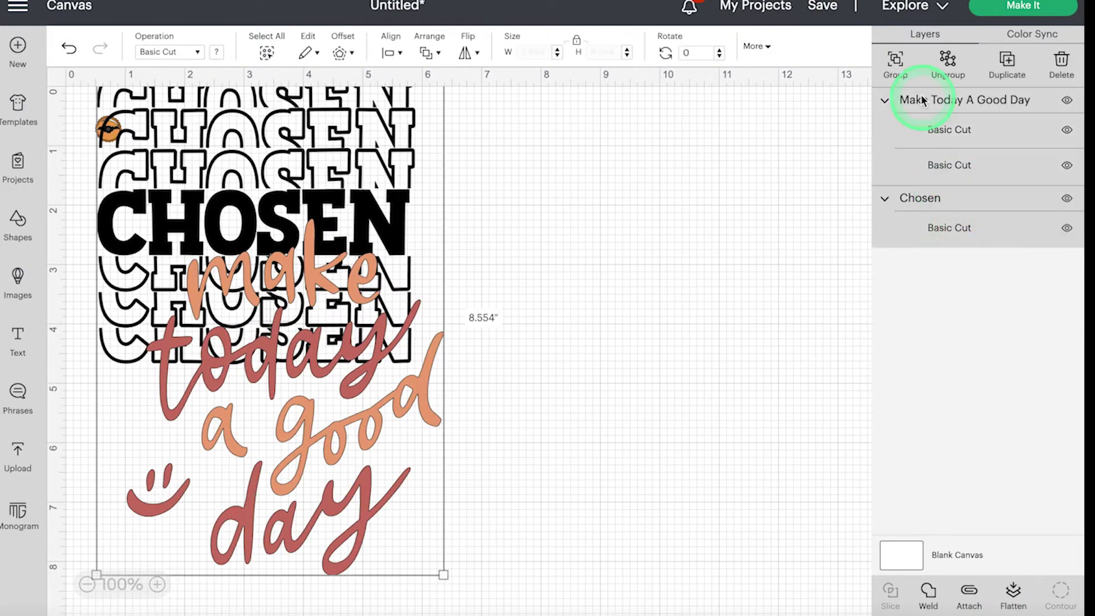
Step: Delete the Chosen and Bat images and move the Make Today A Good Day design nearer the top of the canvas
{"action": "left_click", "coordinate": [927, 199]}
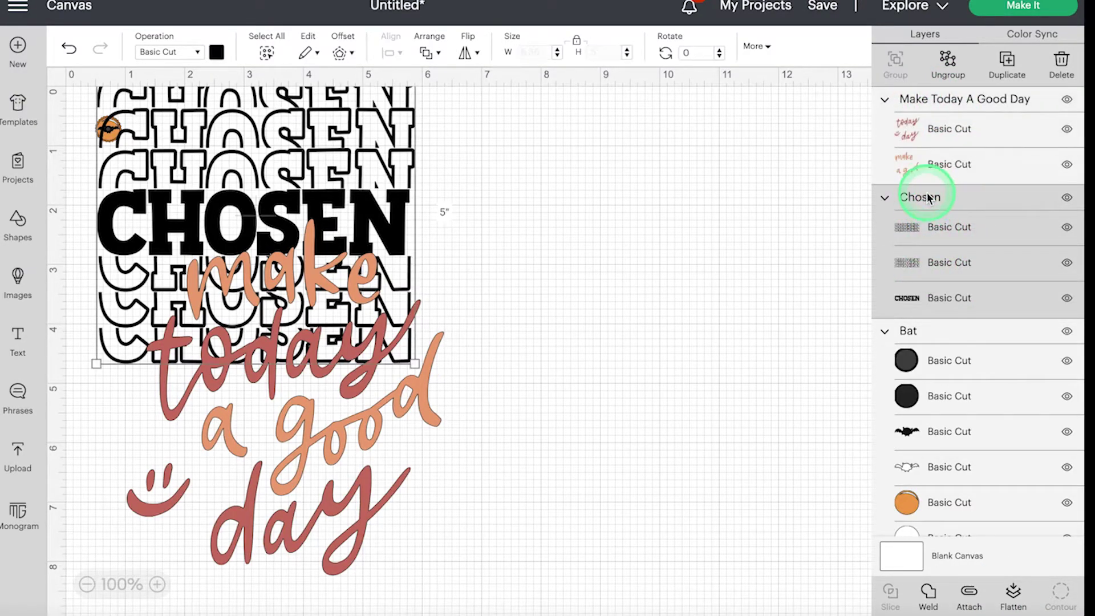
{"action": "key", "text": "Delete"}
{"action": "left_click", "coordinate": [940, 191]}
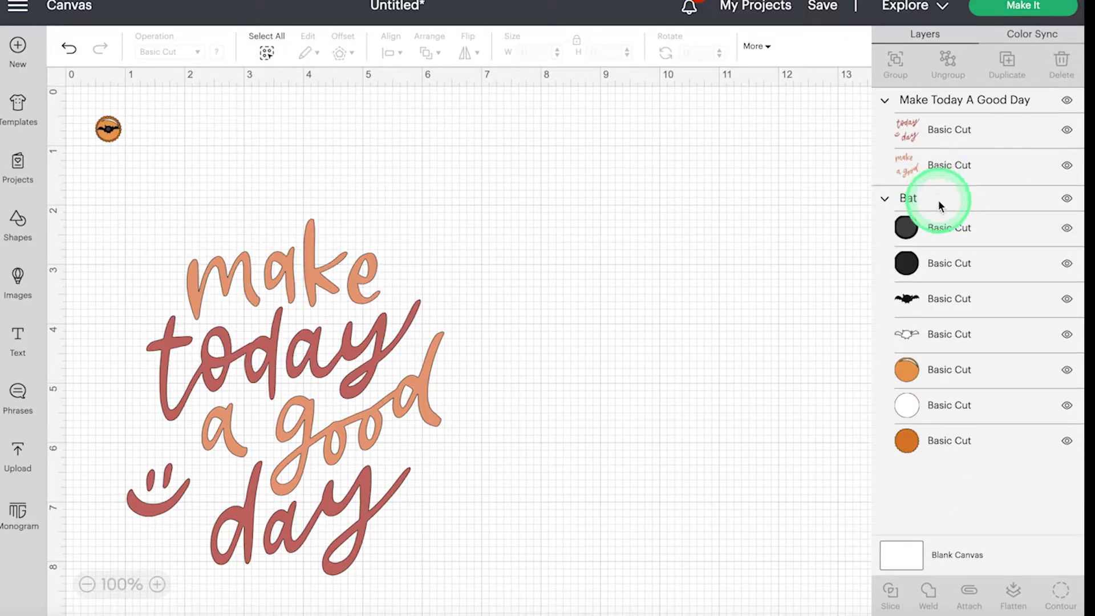
{"action": "key", "text": "Delete"}
{"action": "left_click_drag", "start_coordinate": [281, 430], "coordinate": [331, 344]}
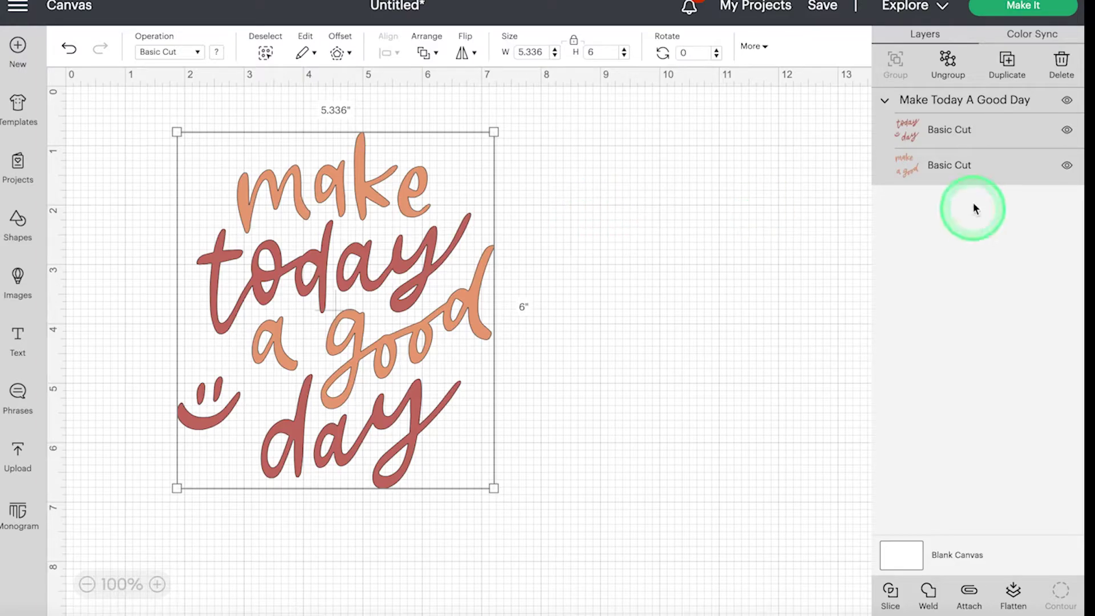
Step: Flatten the Make Today A Good Day design, enlarge it to about 6.99 x 7.86 inches and reposition it
{"action": "left_click", "coordinate": [1014, 591]}
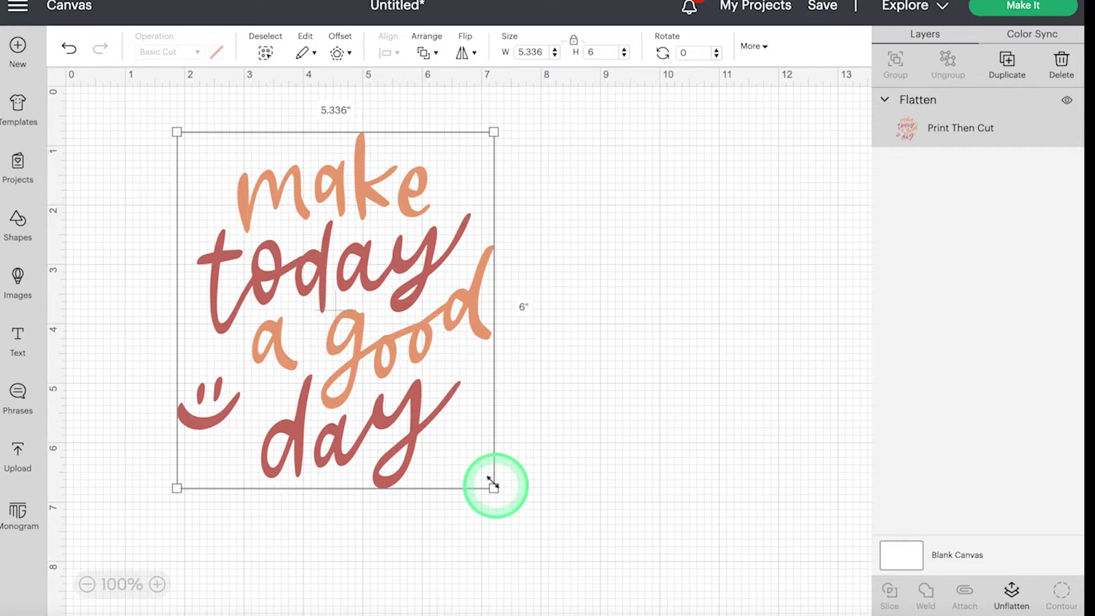
{"action": "left_click_drag", "start_coordinate": [494, 488], "coordinate": [591, 536]}
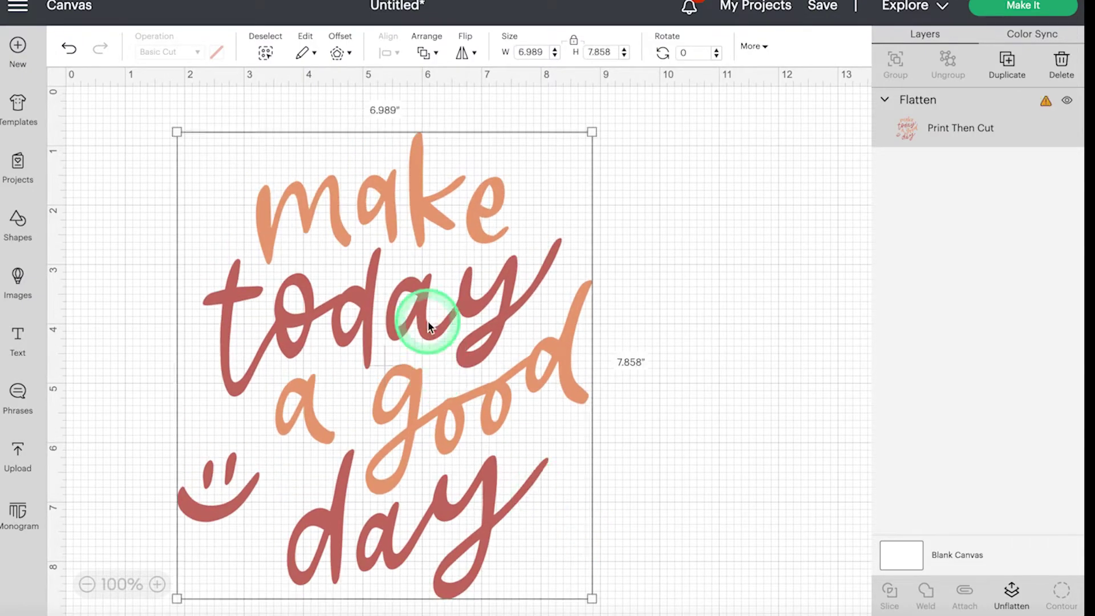
{"action": "left_click_drag", "start_coordinate": [416, 308], "coordinate": [390, 253]}
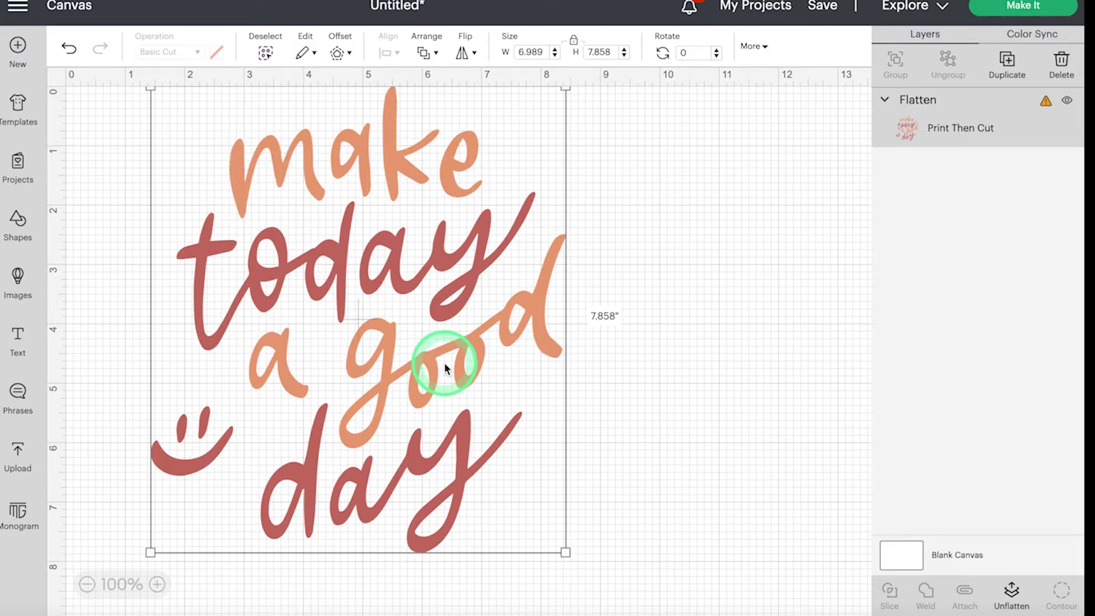
Step: Shrink the flattened design to about 5.21 x 5.86 inches, reposition it, and undo the edits back through the flattening
{"action": "left_click_drag", "start_coordinate": [565, 552], "coordinate": [460, 433]}
{"action": "left_click_drag", "start_coordinate": [322, 236], "coordinate": [344, 298]}
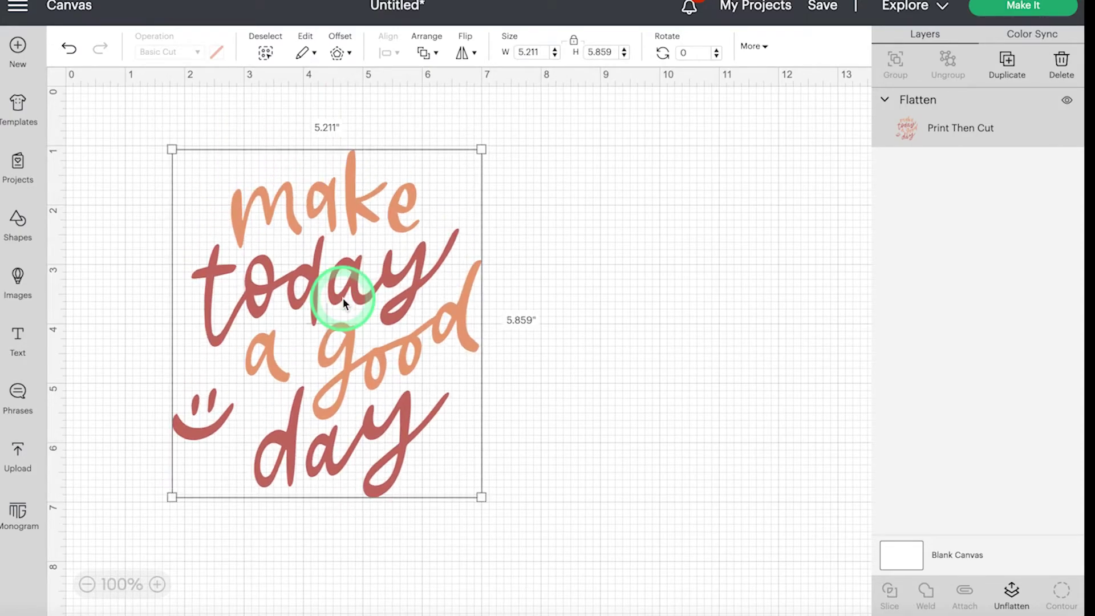
{"action": "left_click", "coordinate": [700, 238]}
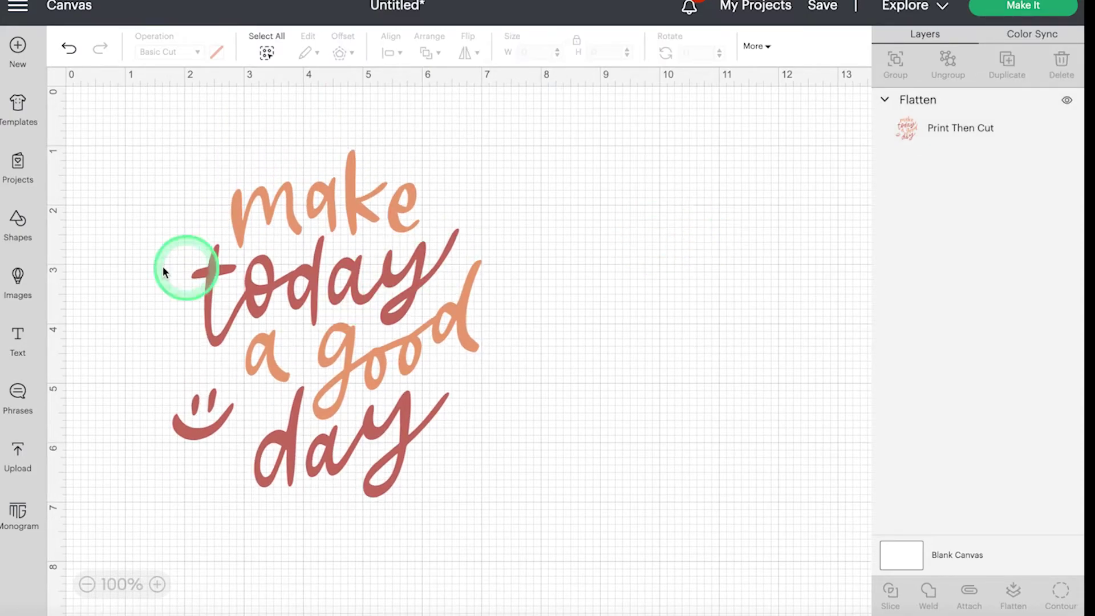
{"action": "key", "text": "ctrl+z"}
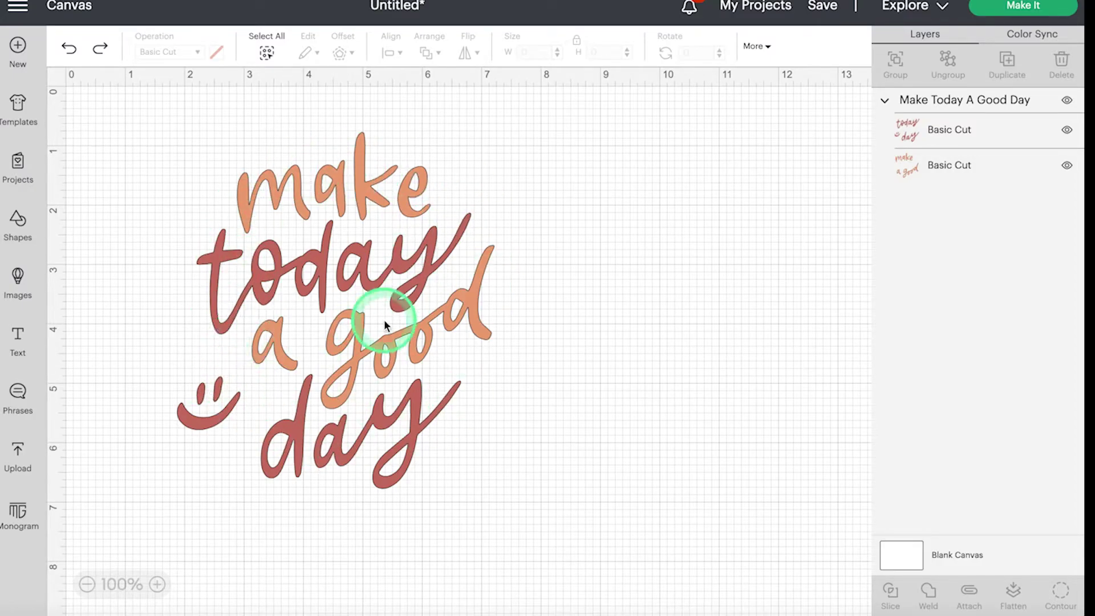
Step: Create an offset around the Make Today A Good Day design with a 0.389 in distance, rounded corners and Weld Offsets enabled
{"action": "left_click", "coordinate": [334, 189]}
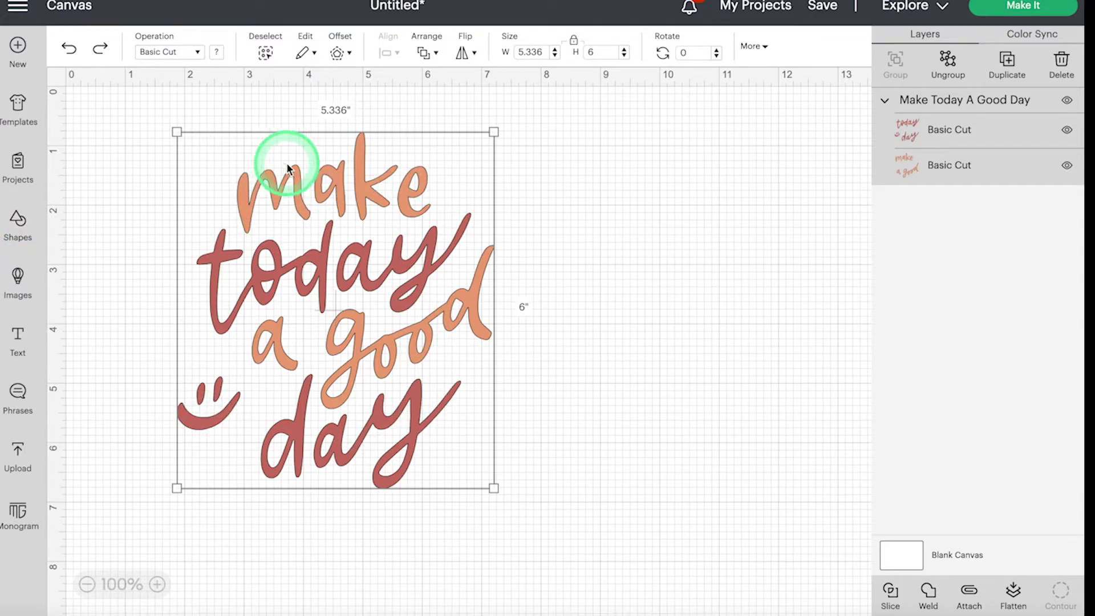
{"action": "left_click", "coordinate": [339, 54]}
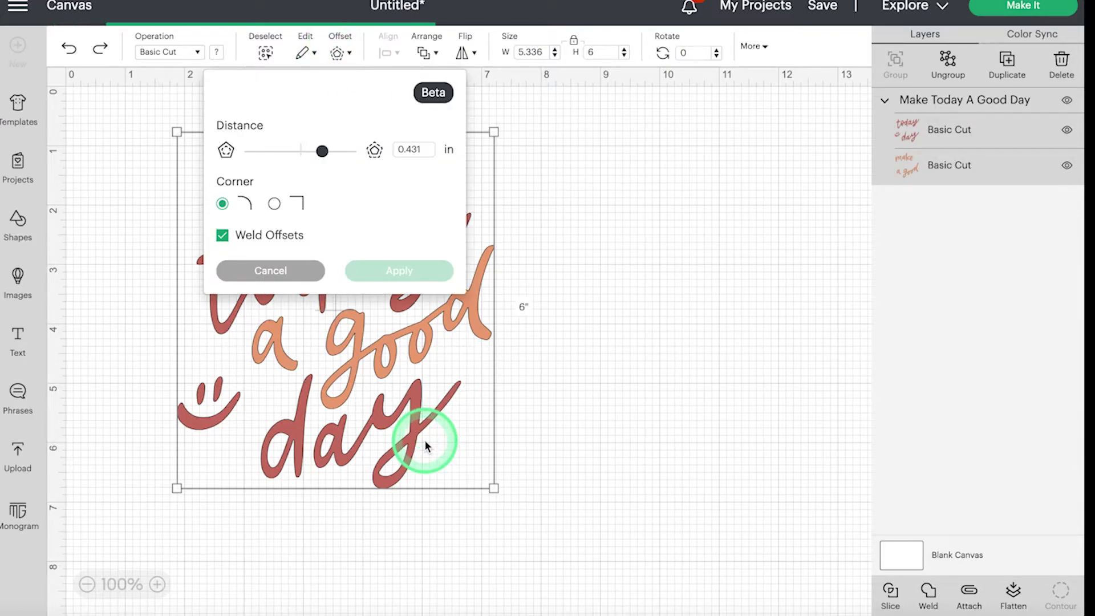
{"action": "left_click_drag", "start_coordinate": [323, 157], "coordinate": [315, 157]}
{"action": "left_click", "coordinate": [315, 157]}
{"action": "left_click", "coordinate": [500, 303]}
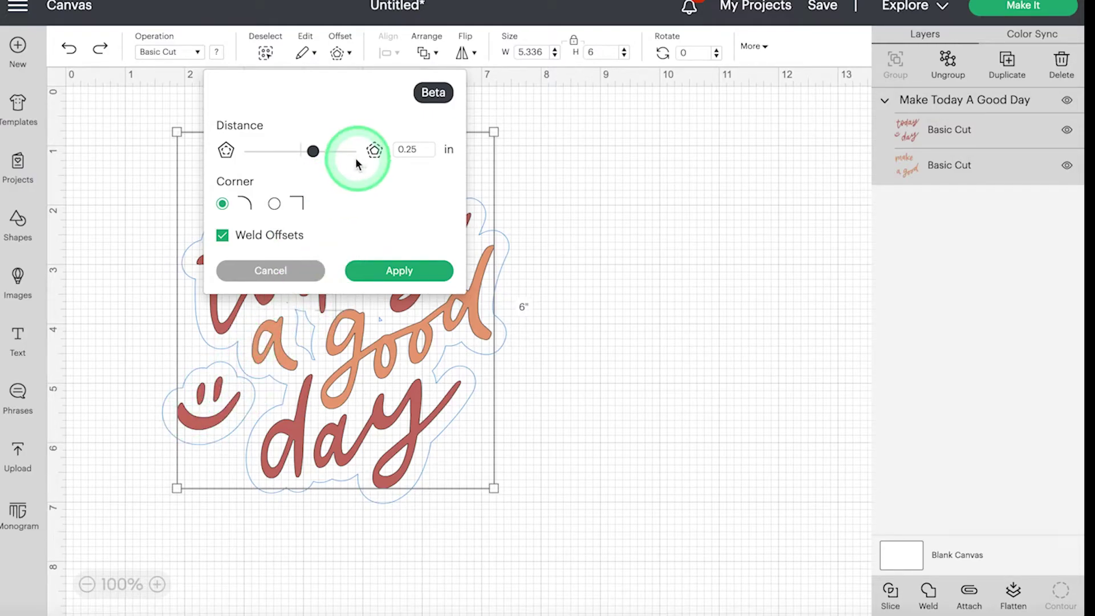
{"action": "left_click_drag", "start_coordinate": [313, 152], "coordinate": [321, 157]}
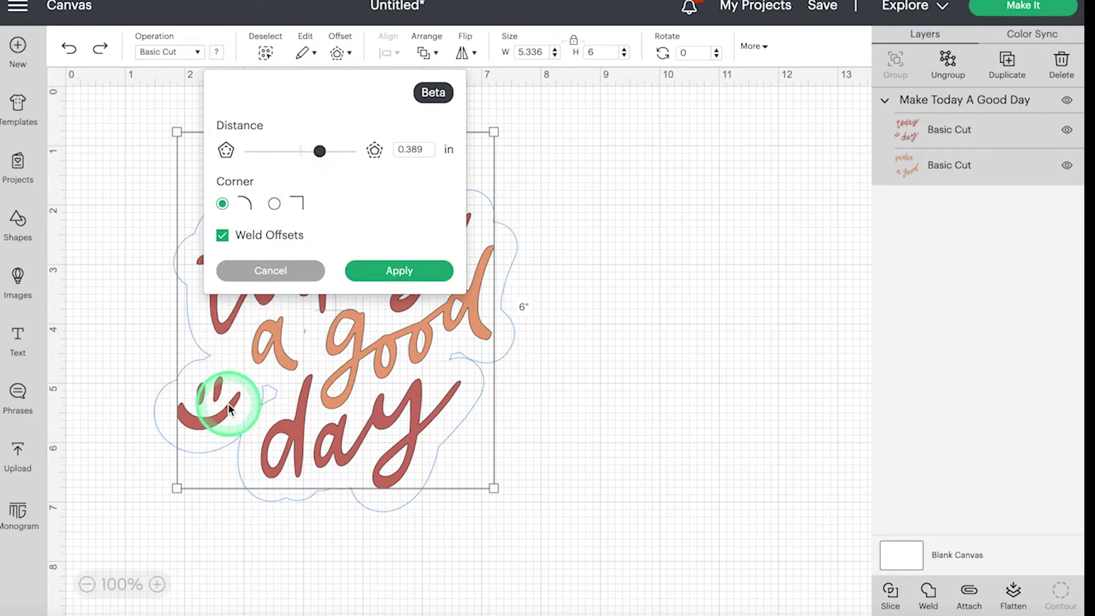
{"action": "left_click", "coordinate": [397, 272]}
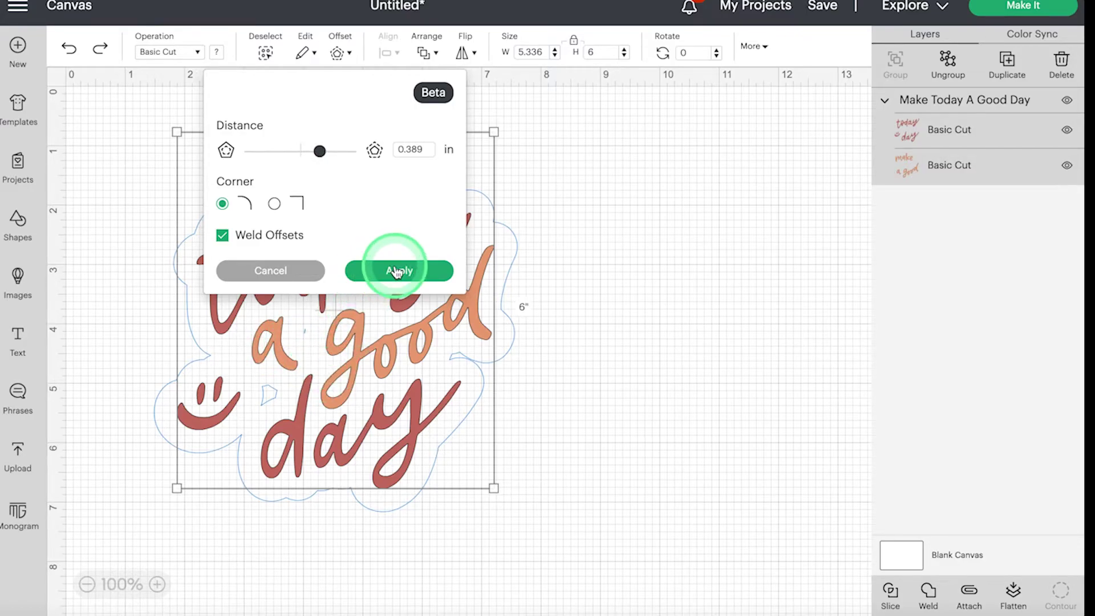
{"action": "left_click", "coordinate": [605, 320]}
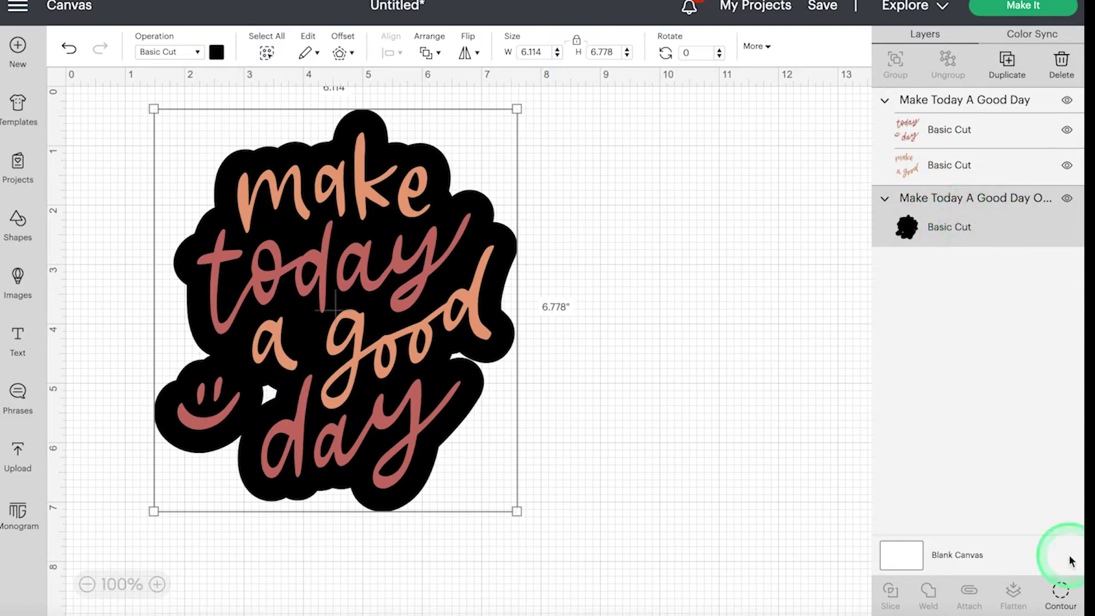
Step: Hide all contours of the black offset to fill its small interior holes
{"action": "left_click", "coordinate": [1059, 596]}
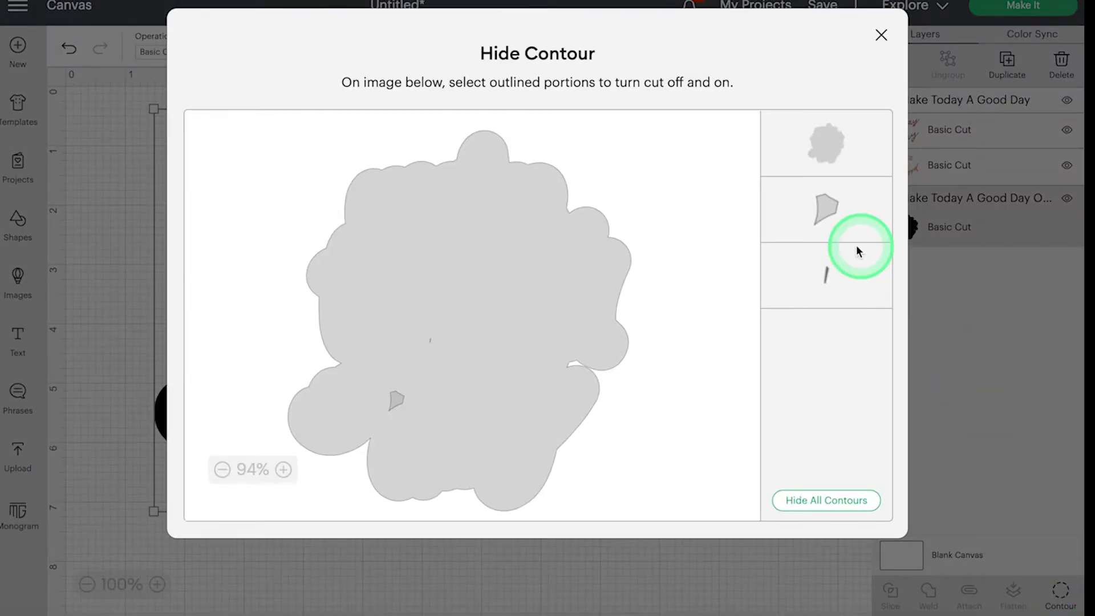
{"action": "left_click", "coordinate": [825, 501]}
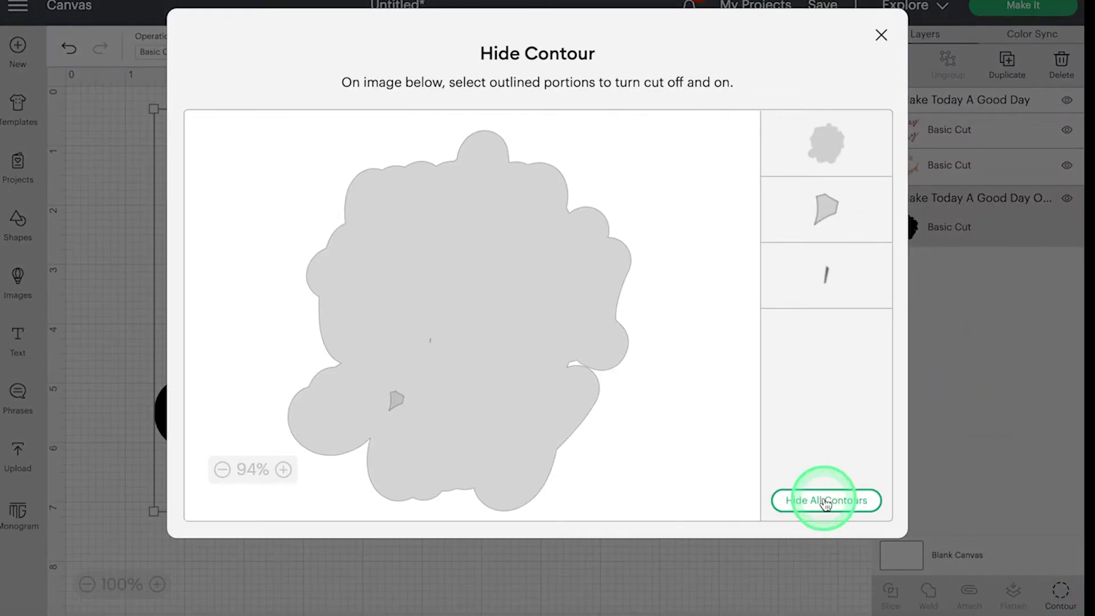
{"action": "left_click", "coordinate": [880, 36]}
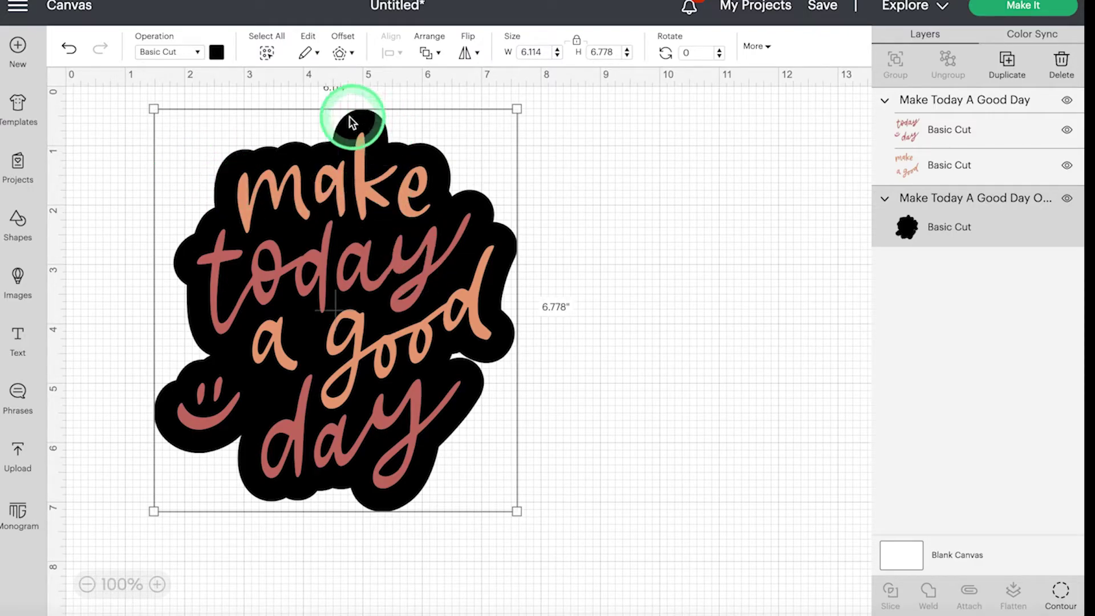
Step: Flatten the lettering together with its black offset, and undo back to before the offset's holes were filled
{"action": "left_click", "coordinate": [968, 99], "text": "shift"}
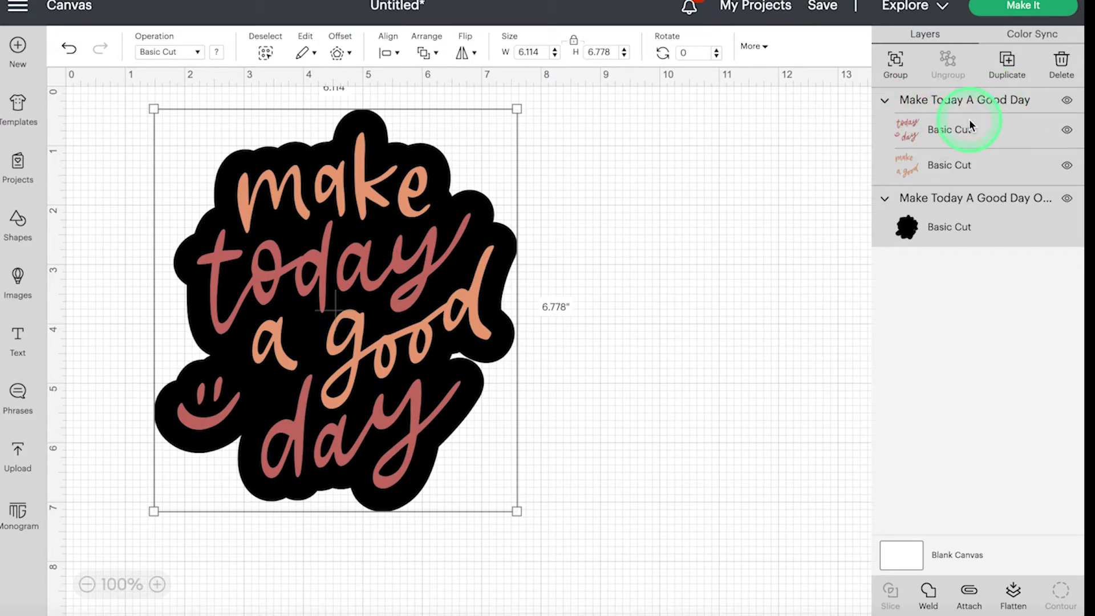
{"action": "left_click", "coordinate": [1016, 593]}
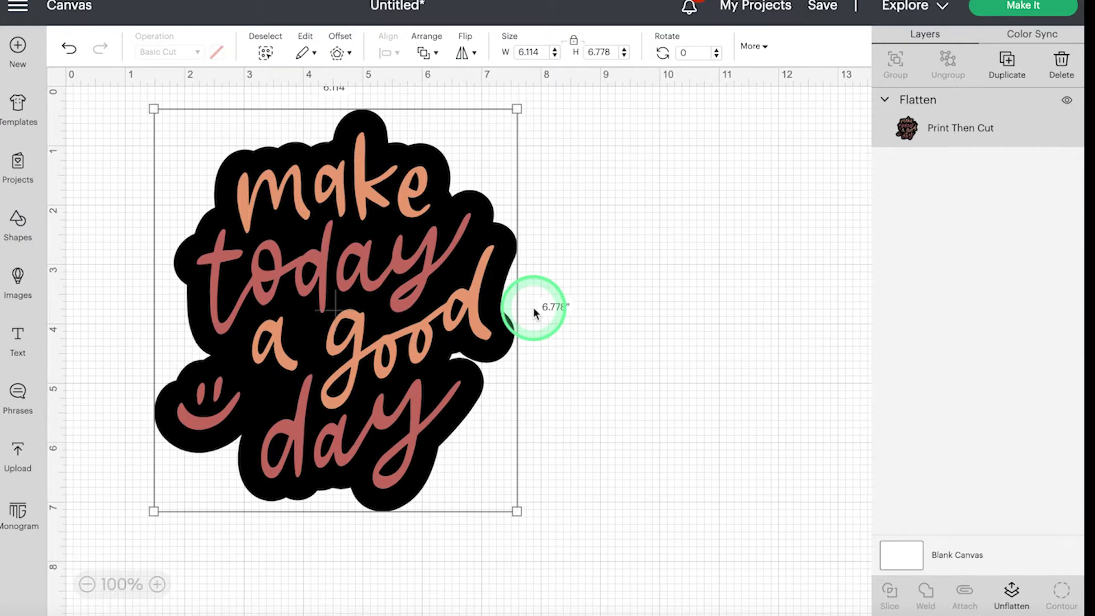
{"action": "left_click", "coordinate": [69, 53]}
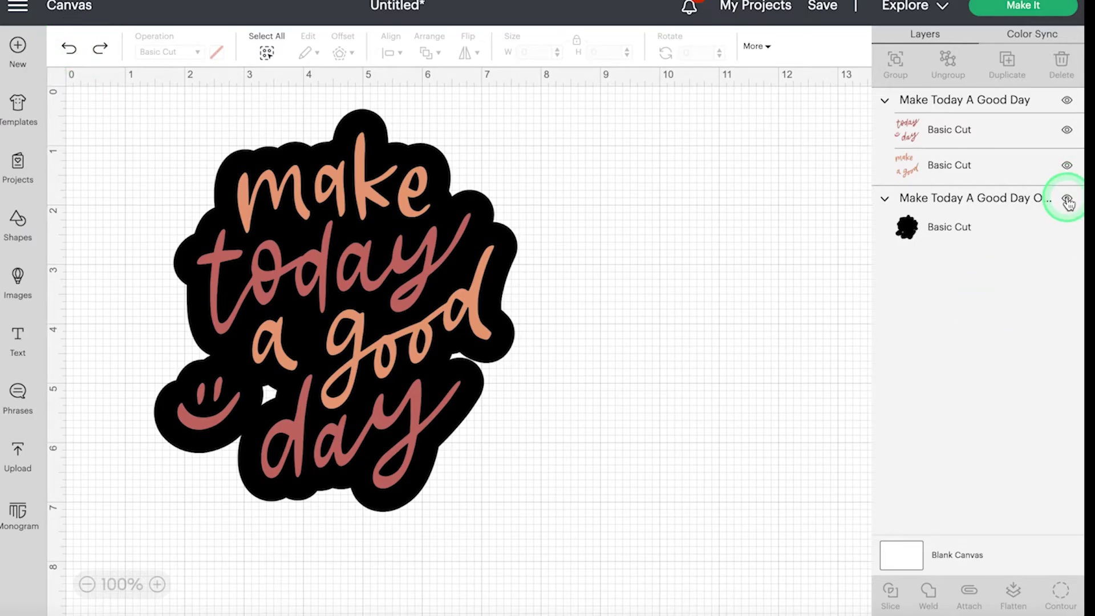
Step: Hide the black offset, then flatten the lettering alone and enlarge it to about 7.11 x 8 inches
{"action": "left_click", "coordinate": [1066, 199]}
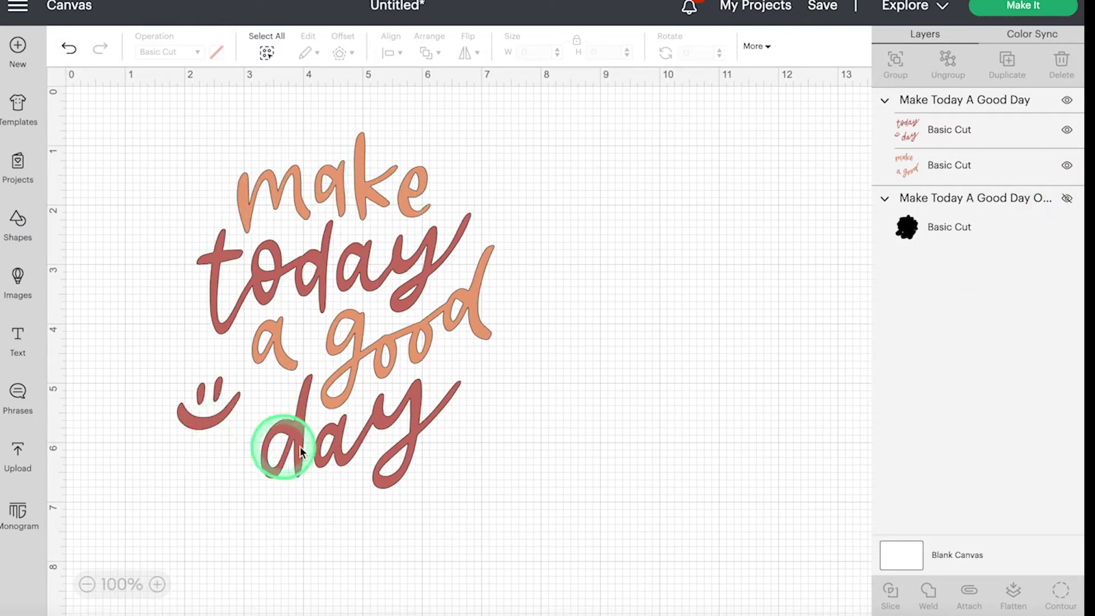
{"action": "left_click", "coordinate": [950, 98]}
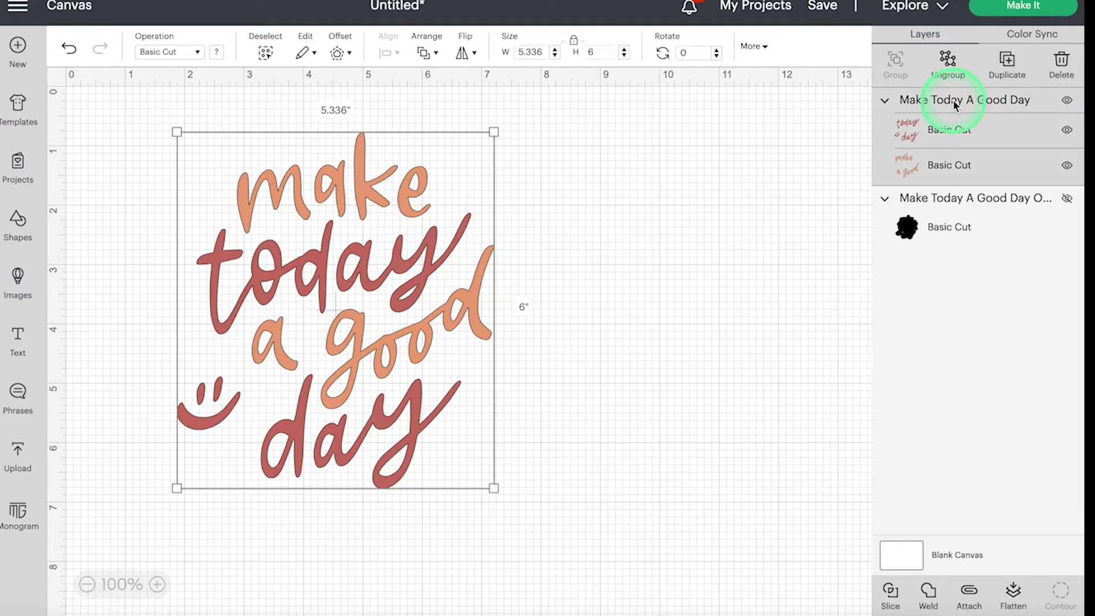
{"action": "left_click", "coordinate": [1012, 594]}
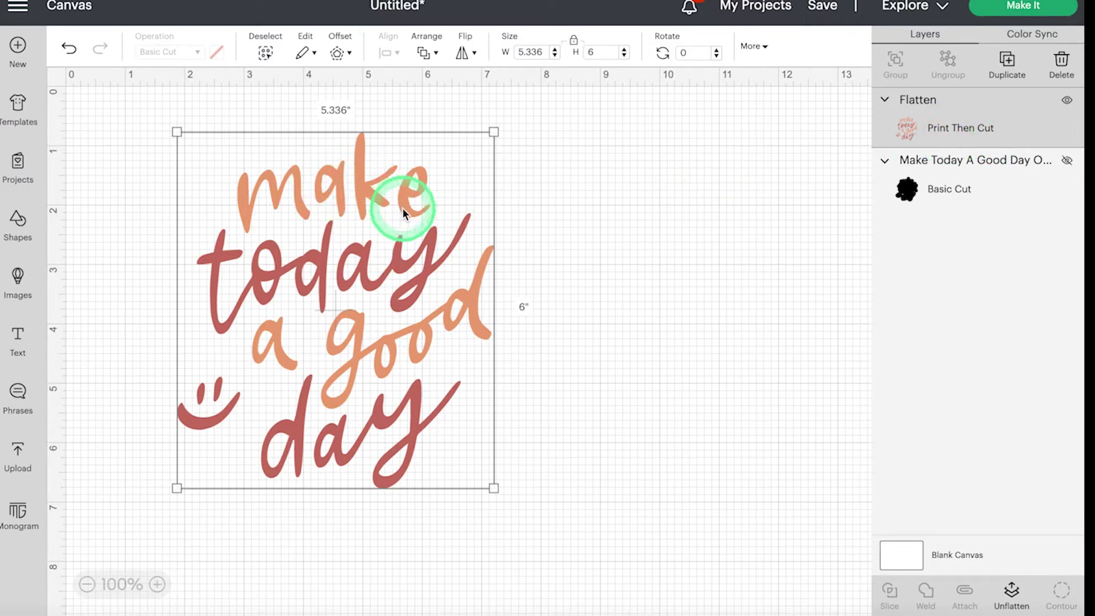
{"action": "left_click_drag", "start_coordinate": [478, 489], "coordinate": [596, 566]}
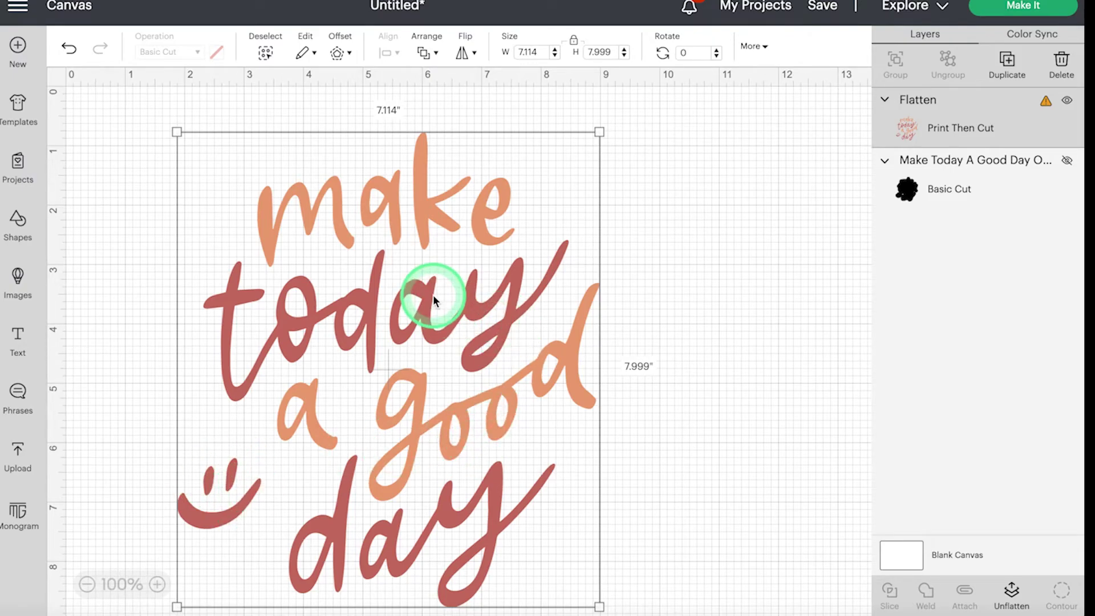
Step: Undo the flattened lettering's enlargement and then its flattening
{"action": "scroll", "coordinate": [433, 296], "scroll_direction": "down", "scroll_amount": 1}
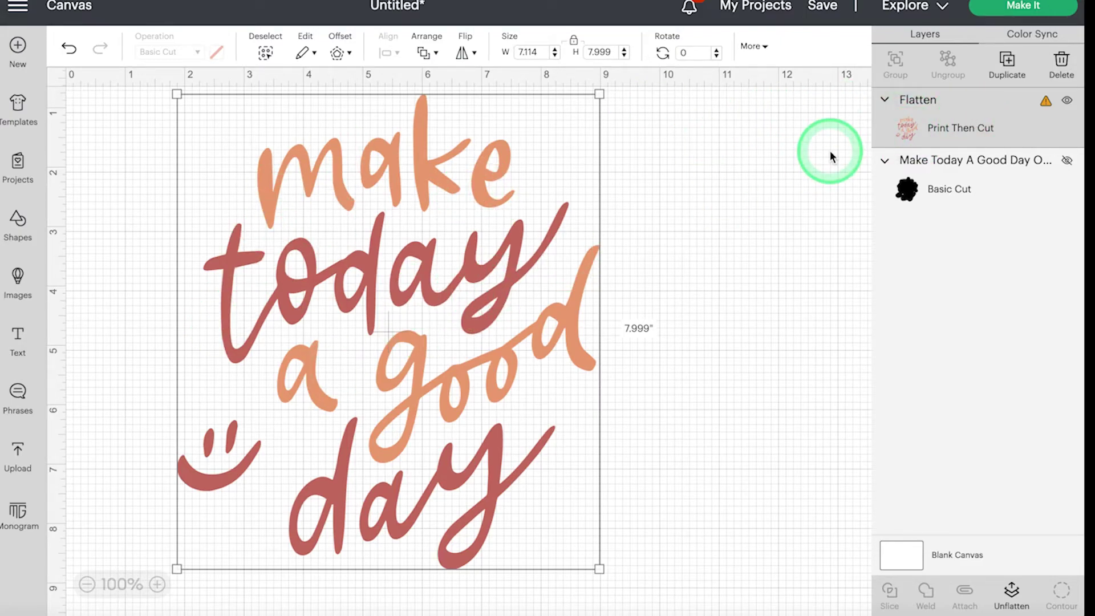
{"action": "left_click", "coordinate": [69, 48]}
{"action": "left_click", "coordinate": [69, 49]}
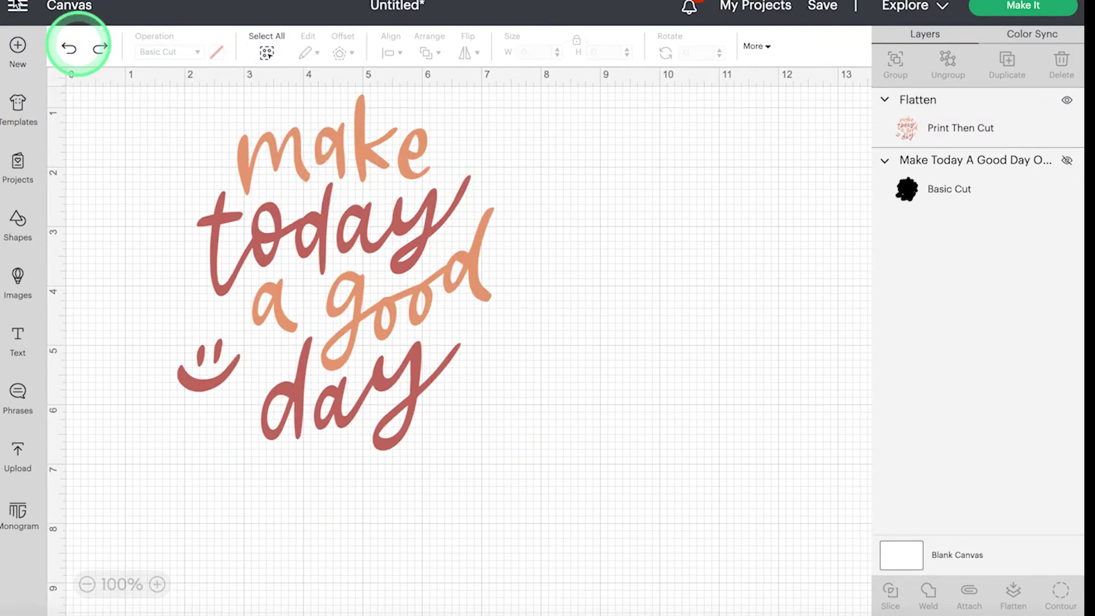
{"action": "left_click", "coordinate": [69, 48]}
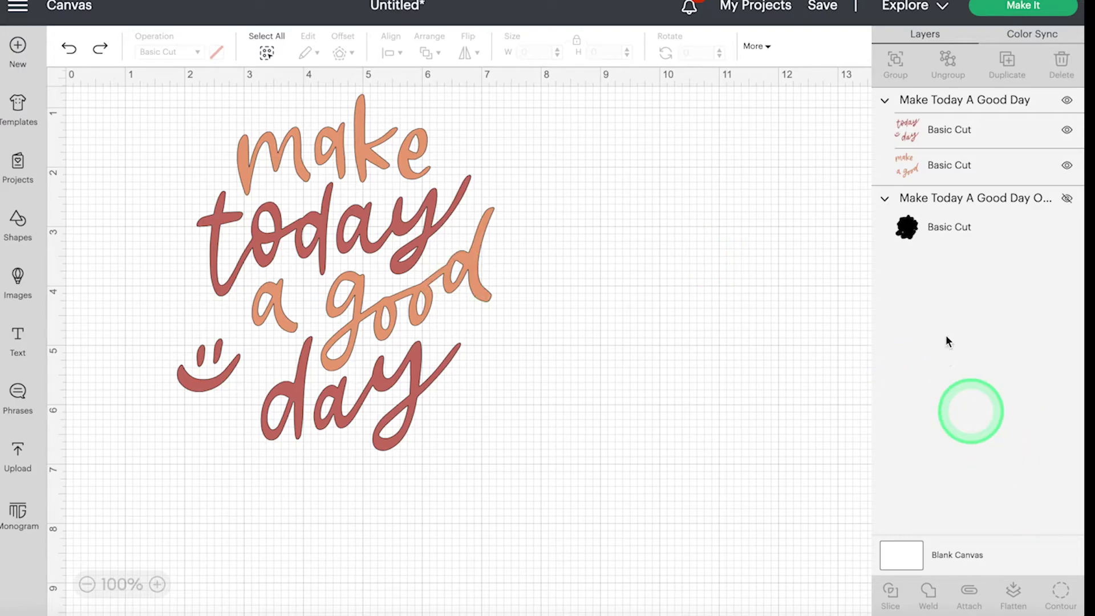
Step: Set both layers of the Make Today A Good Day lettering to Print Then Cut and flatten them
{"action": "left_click", "coordinate": [976, 100]}
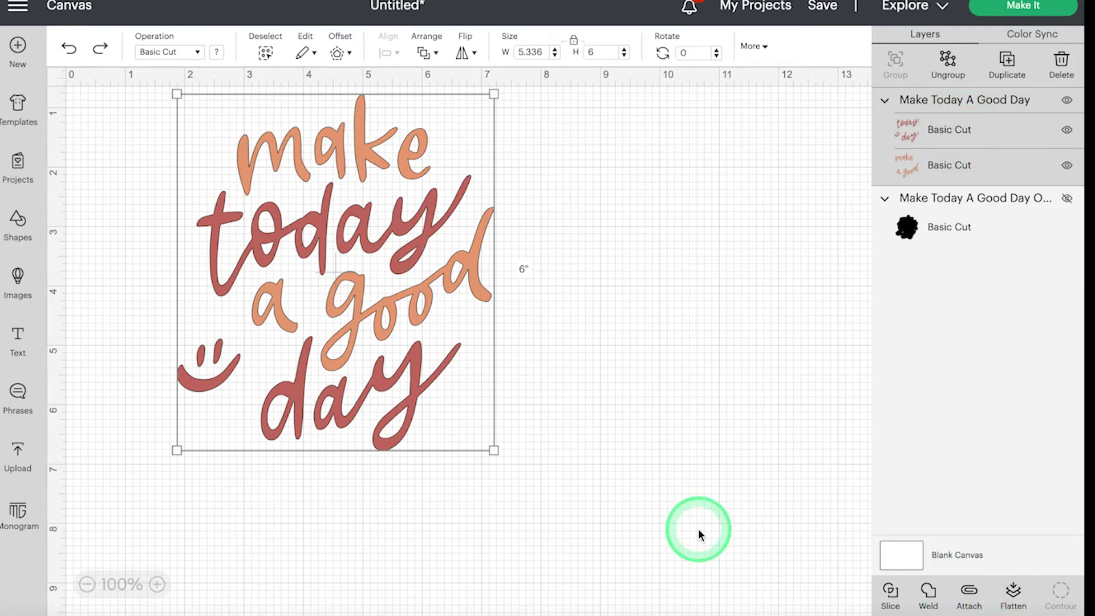
{"action": "scroll", "coordinate": [405, 243], "scroll_direction": "down", "scroll_amount": 2}
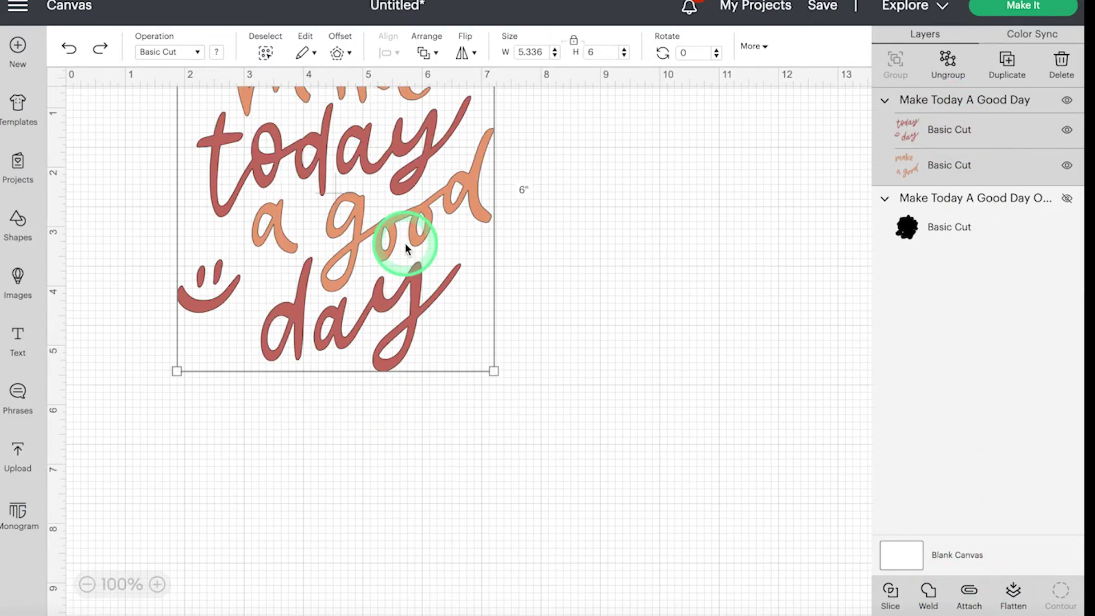
{"action": "scroll", "coordinate": [405, 243], "scroll_direction": "up", "scroll_amount": 2}
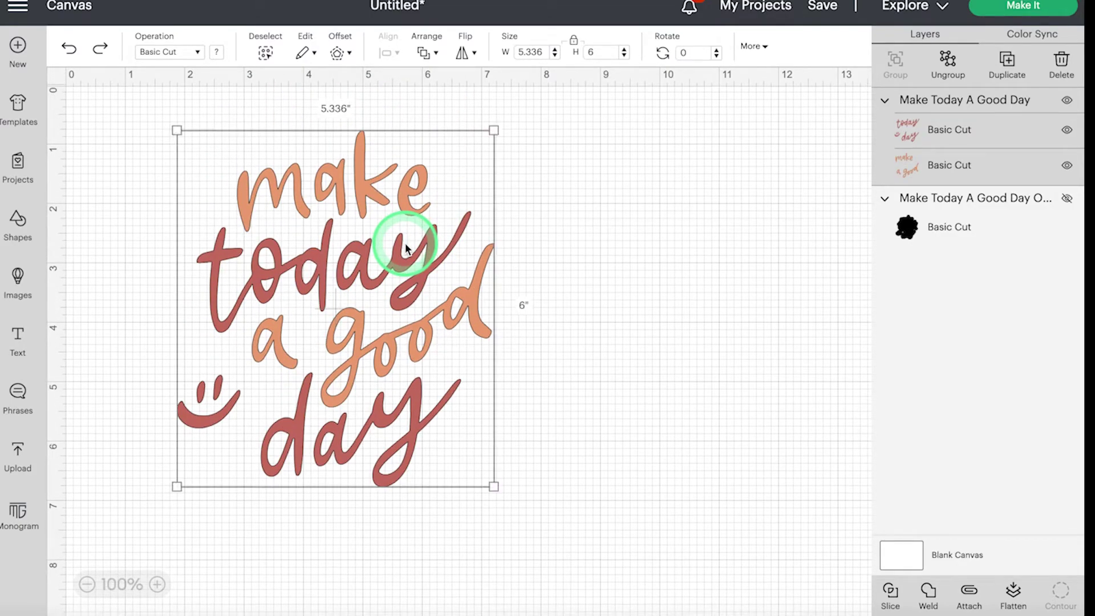
{"action": "left_click", "coordinate": [201, 55]}
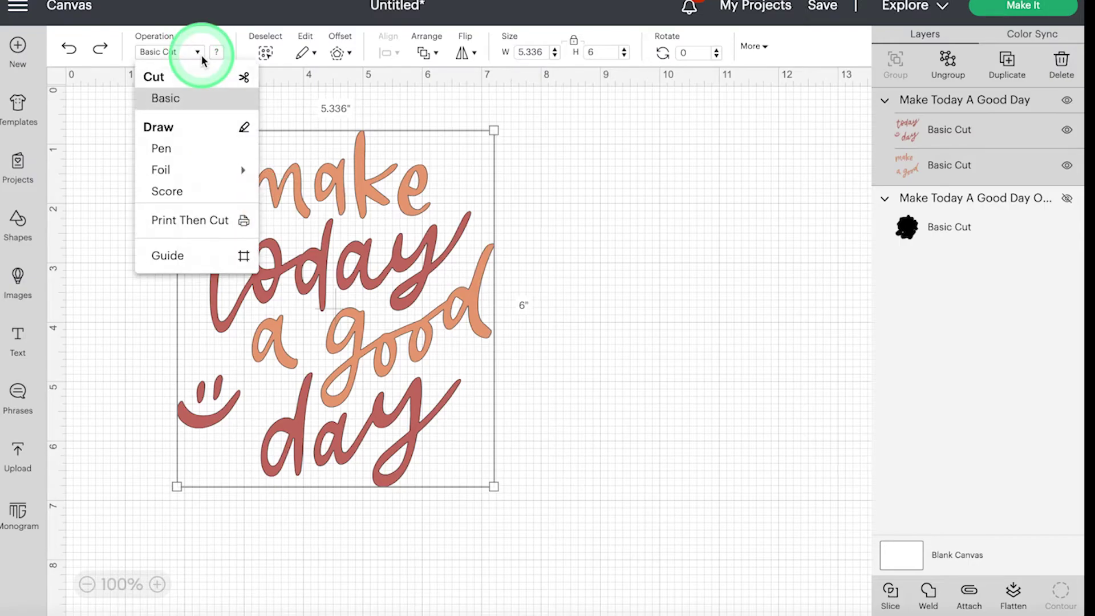
{"action": "left_click", "coordinate": [191, 220]}
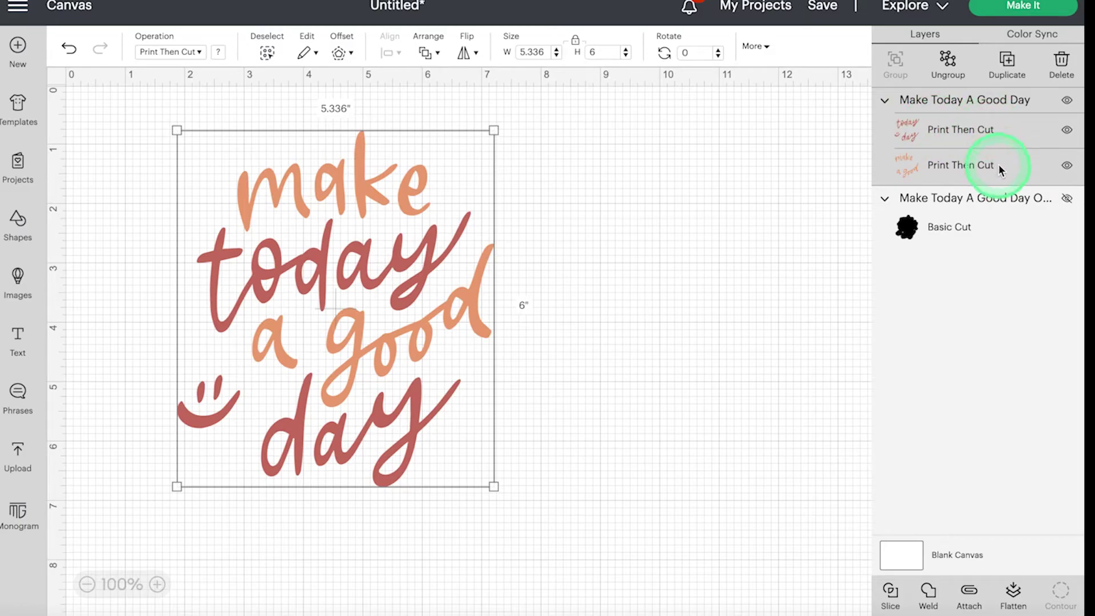
{"action": "left_click", "coordinate": [1014, 593]}
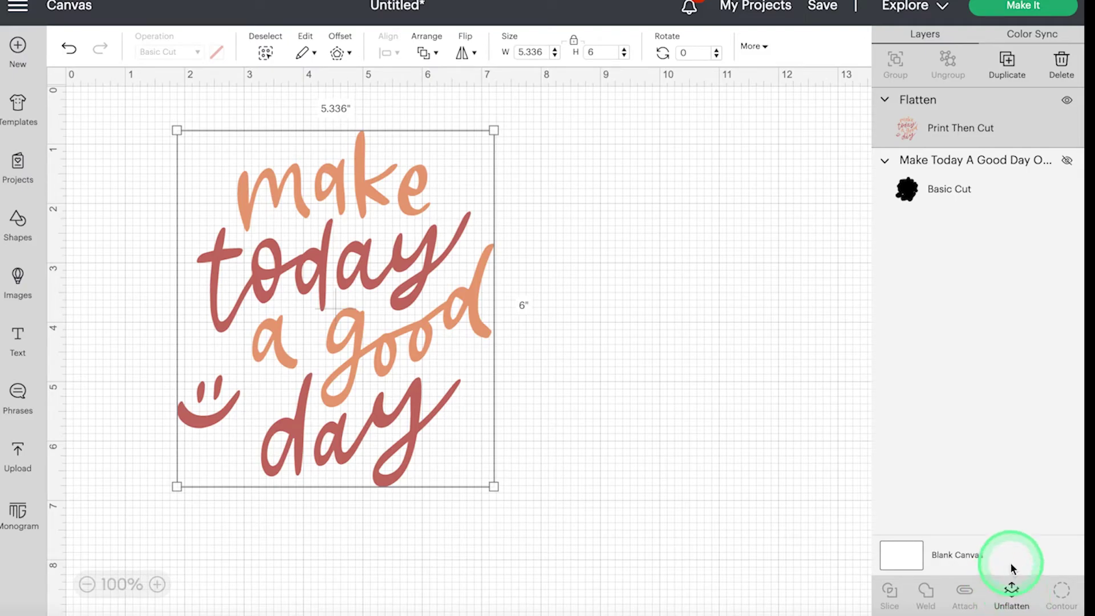
Step: Unflatten the lettering and set each of its two colour layers back to Basic Cut
{"action": "left_click", "coordinate": [1011, 596]}
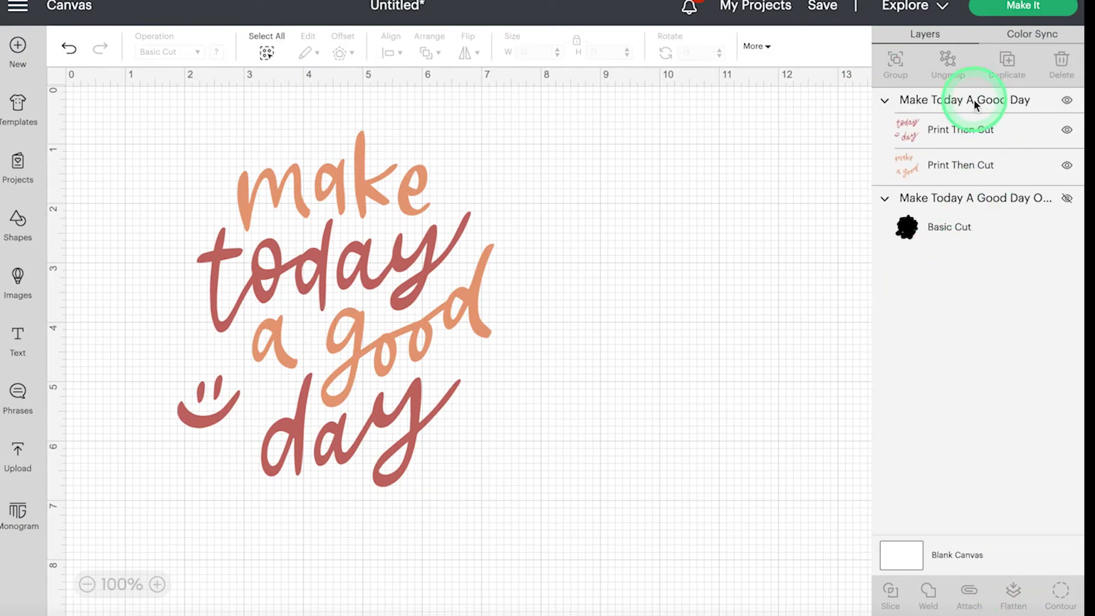
{"action": "left_click", "coordinate": [949, 162]}
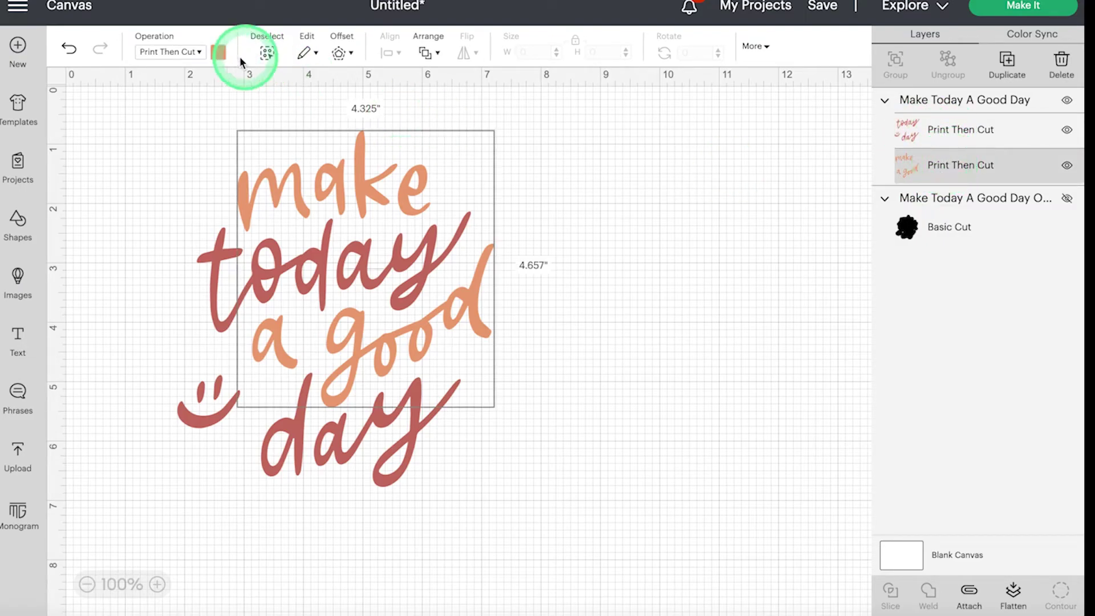
{"action": "left_click", "coordinate": [197, 53]}
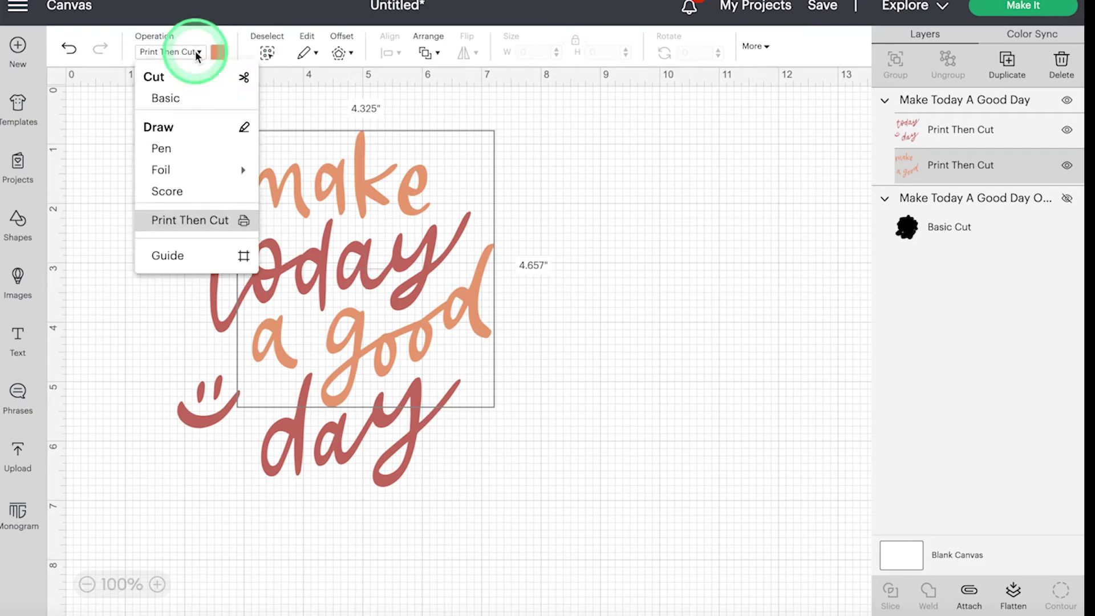
{"action": "left_click", "coordinate": [179, 98]}
{"action": "left_click", "coordinate": [945, 132]}
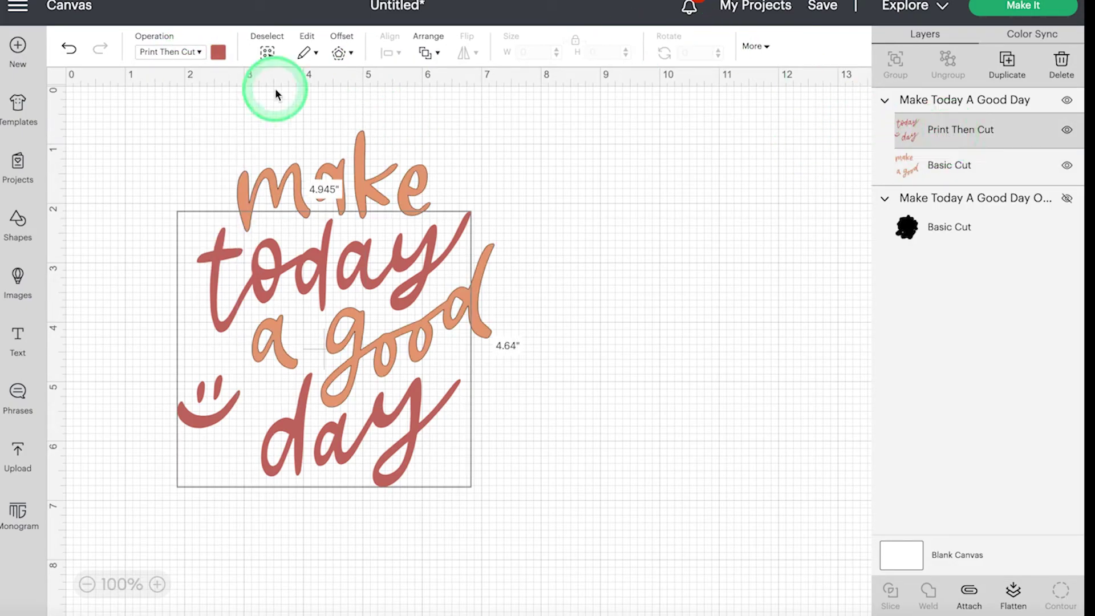
{"action": "left_click", "coordinate": [199, 54]}
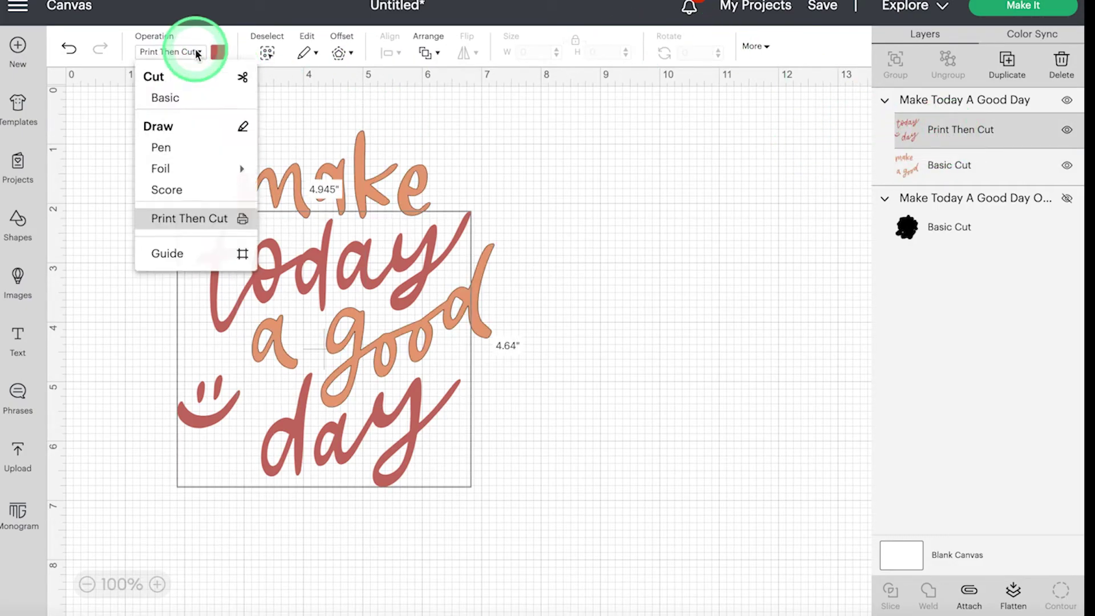
{"action": "left_click", "coordinate": [173, 97]}
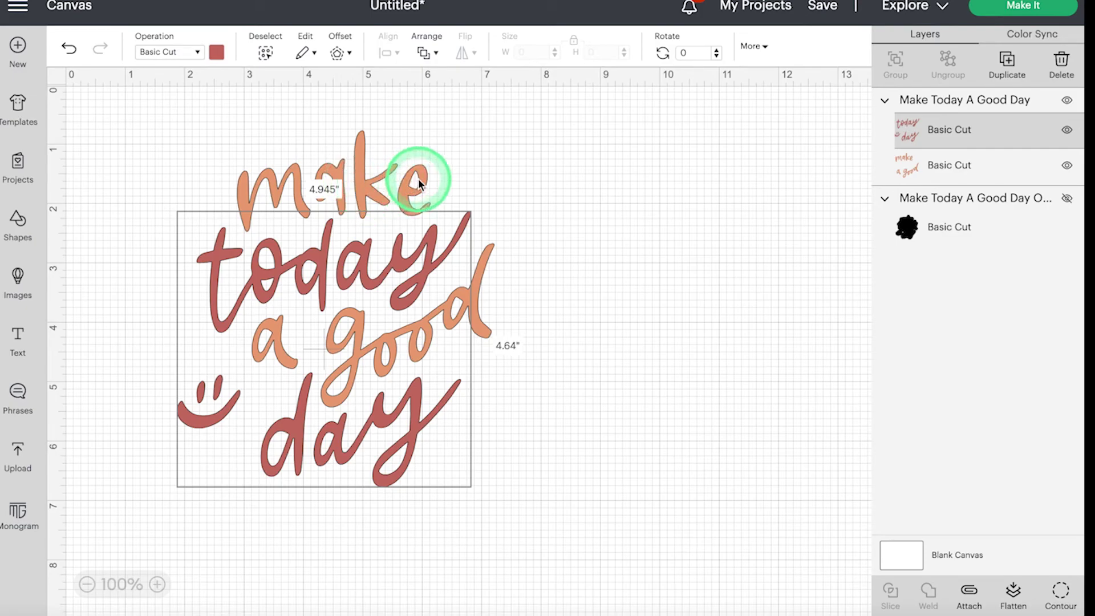
Step: Hide the lettering, show the black offset on its own and set the offset to Print Then Cut
{"action": "left_click", "coordinate": [1067, 100]}
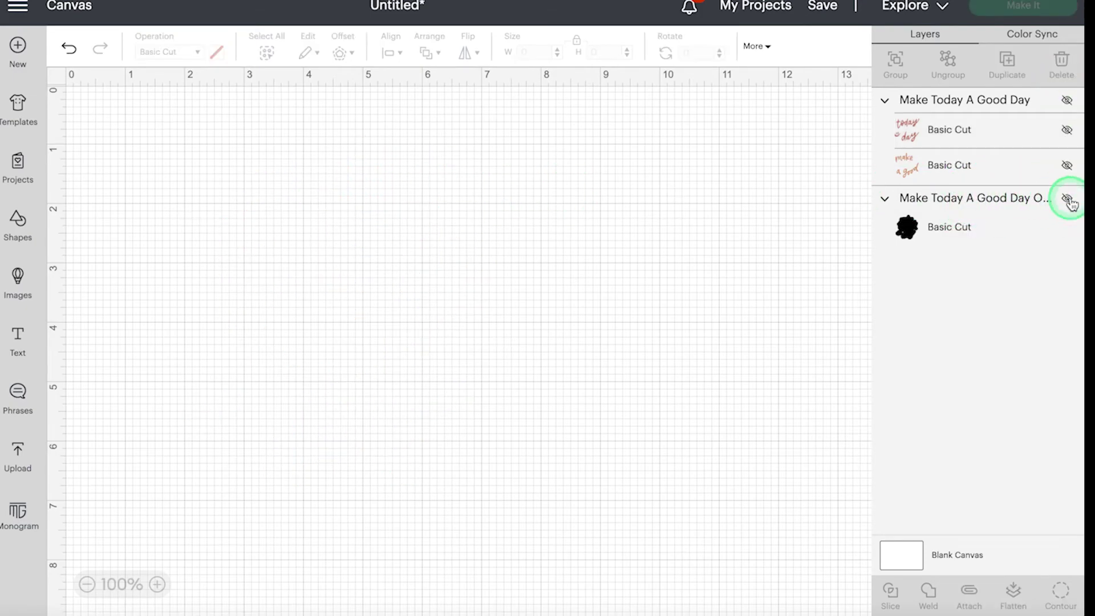
{"action": "left_click", "coordinate": [1067, 199]}
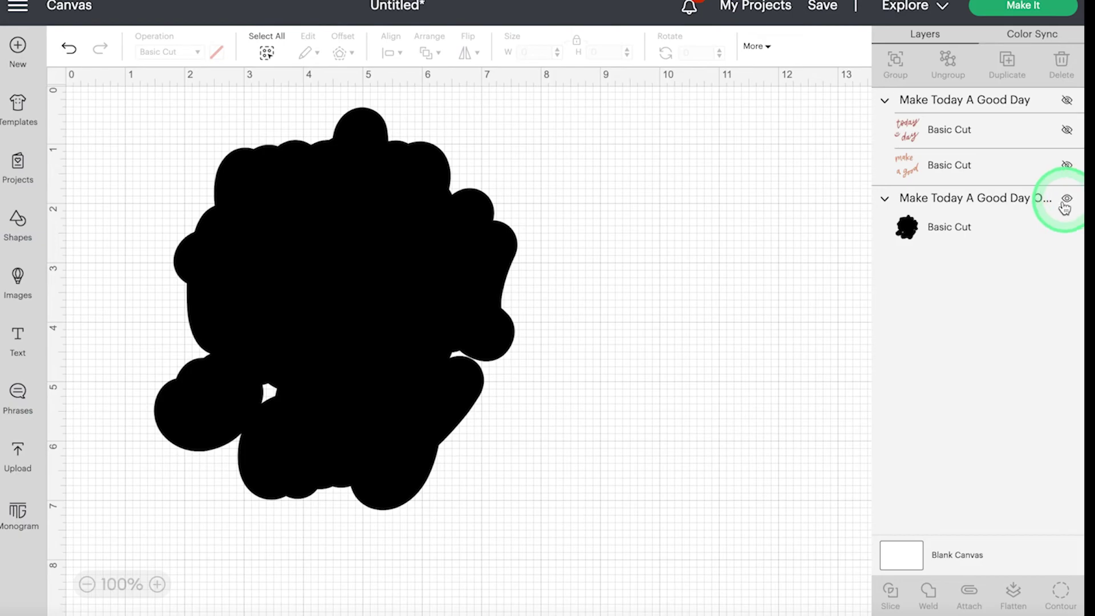
{"action": "left_click", "coordinate": [332, 228]}
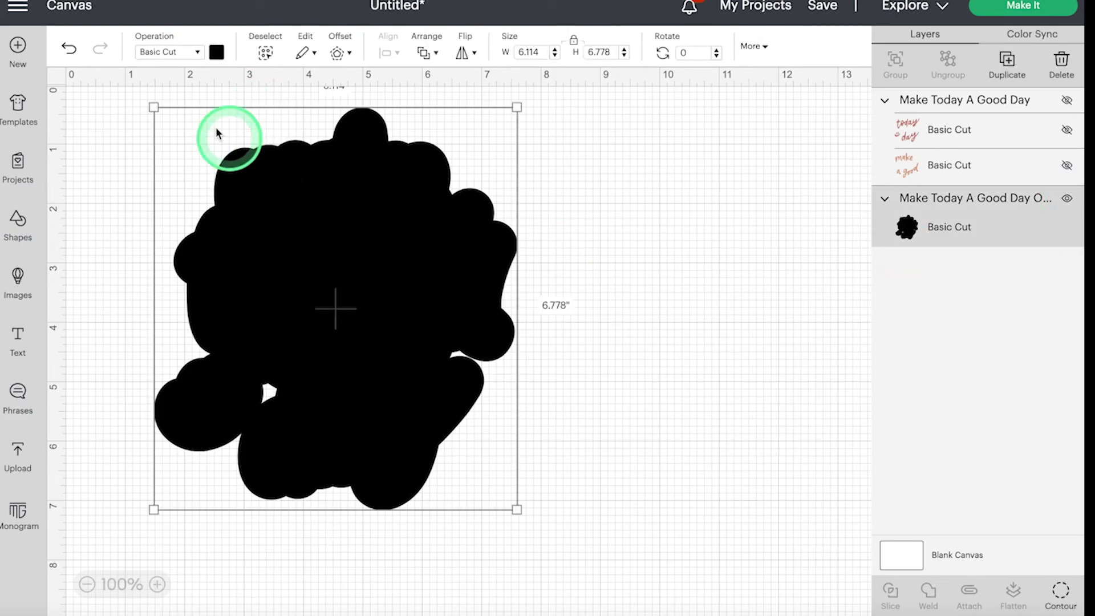
{"action": "left_click", "coordinate": [198, 53]}
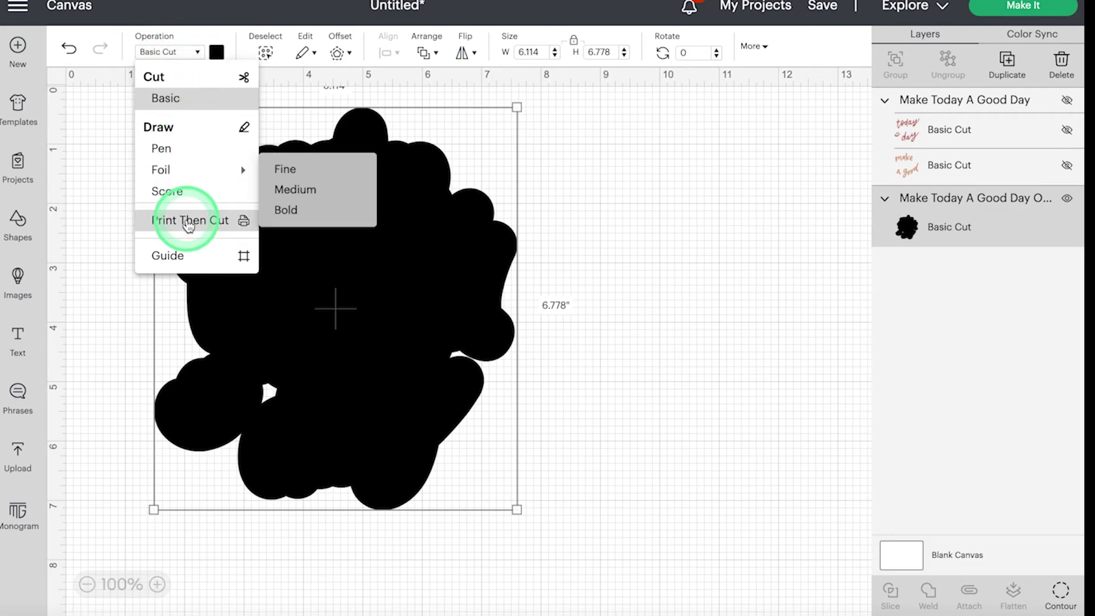
{"action": "left_click", "coordinate": [188, 222]}
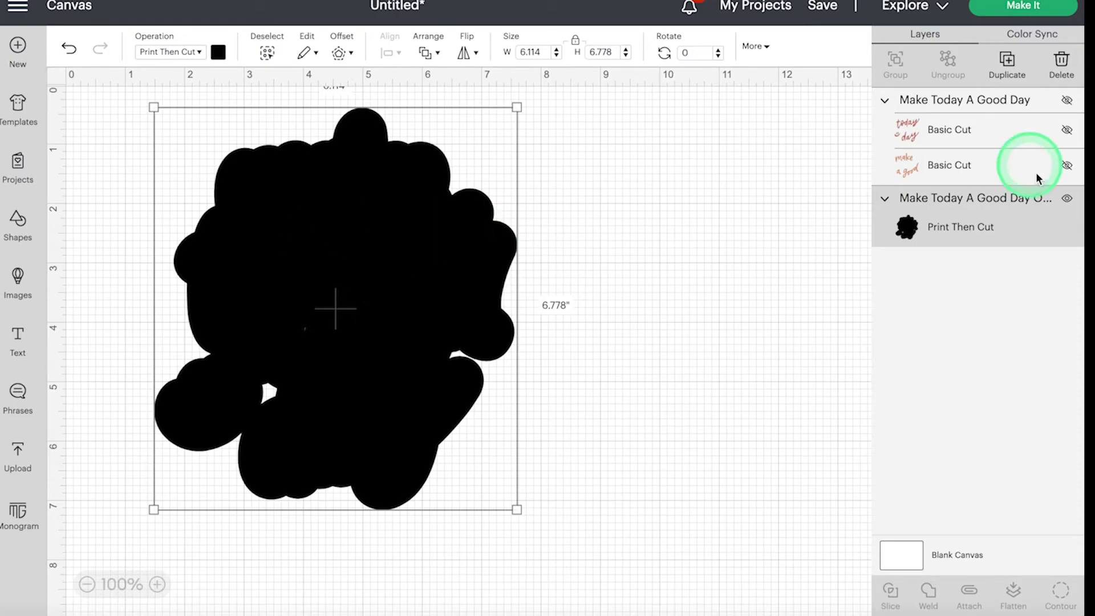
Step: Show the lettering over its offset again, and set the offset to Basic Cut in the lettering's orange
{"action": "left_click", "coordinate": [1067, 102]}
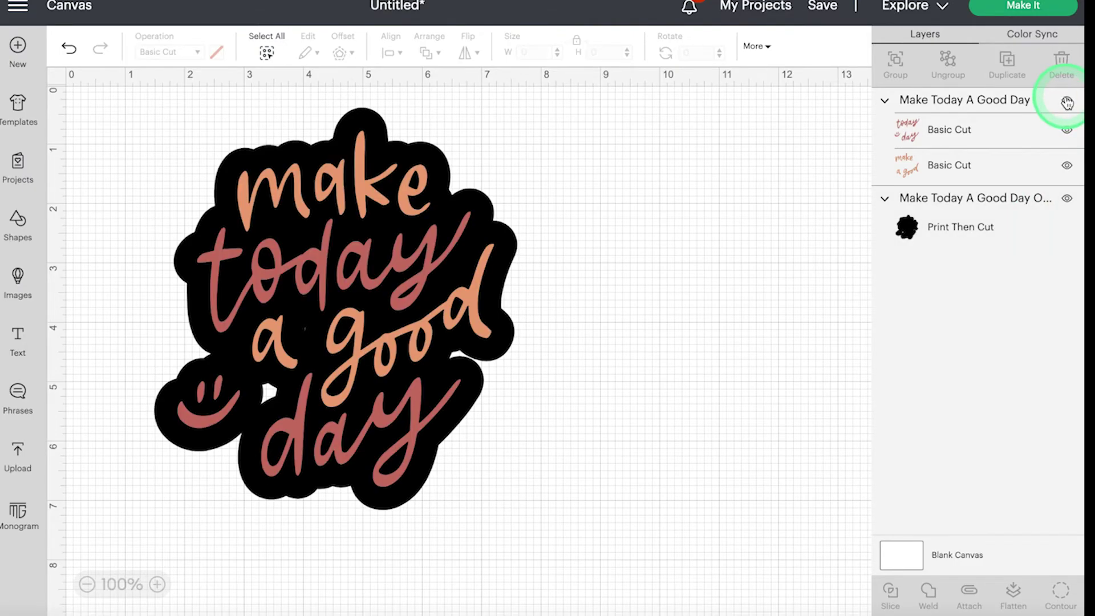
{"action": "left_click", "coordinate": [1066, 198]}
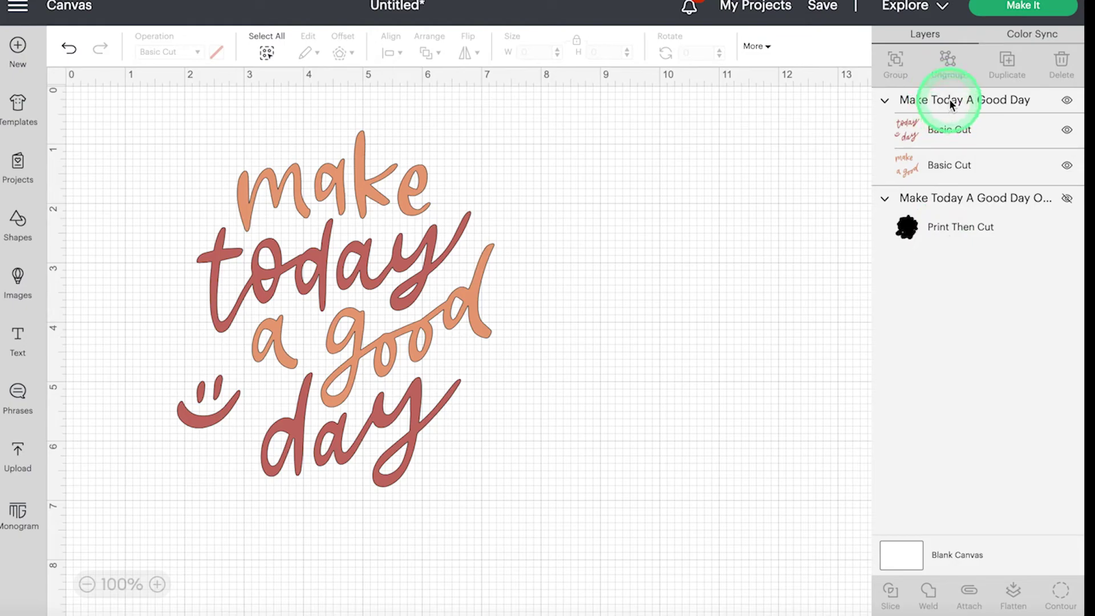
{"action": "left_click", "coordinate": [964, 198]}
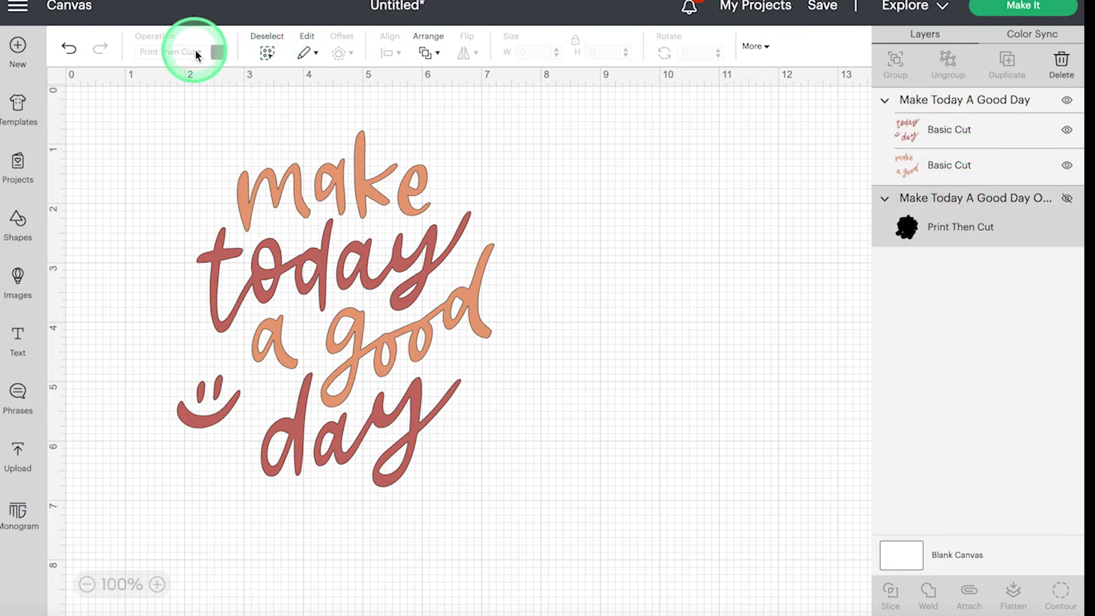
{"action": "left_click", "coordinate": [1066, 198]}
{"action": "left_click", "coordinate": [985, 211]}
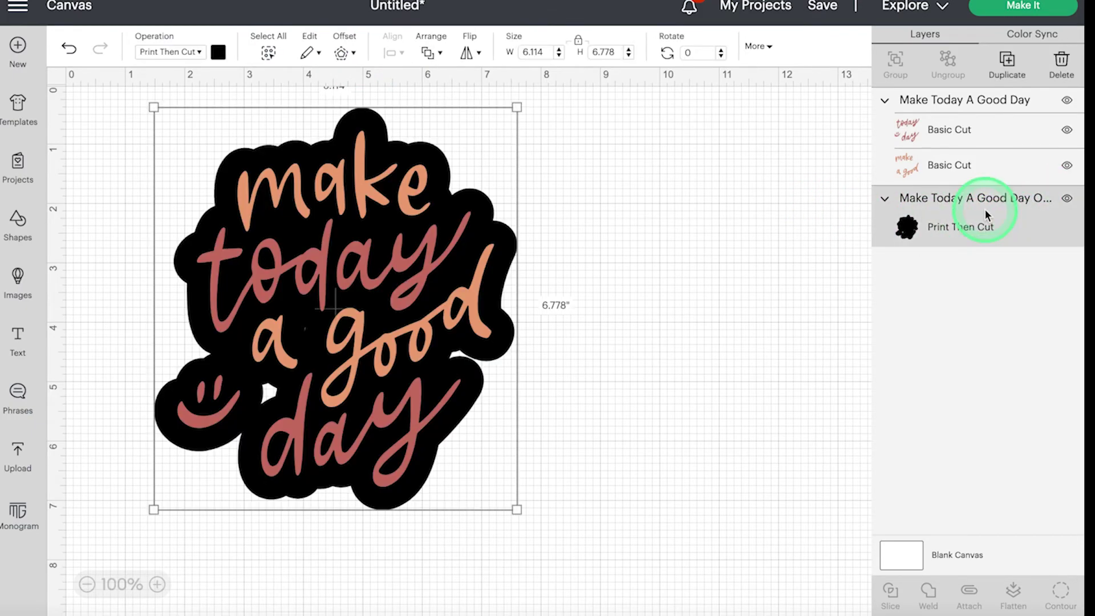
{"action": "left_click", "coordinate": [201, 53]}
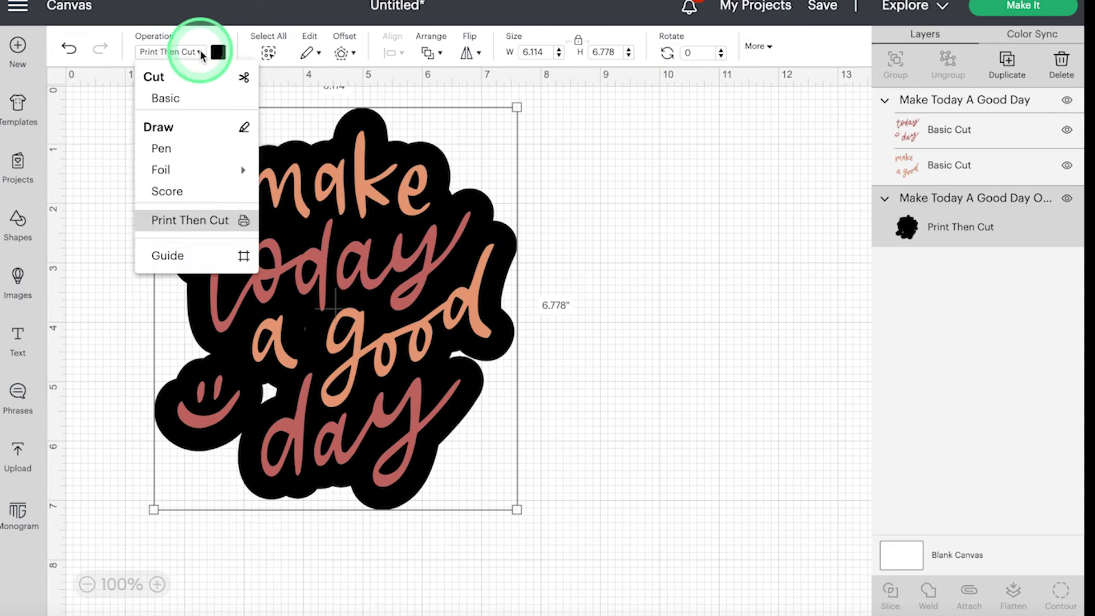
{"action": "left_click", "coordinate": [162, 95]}
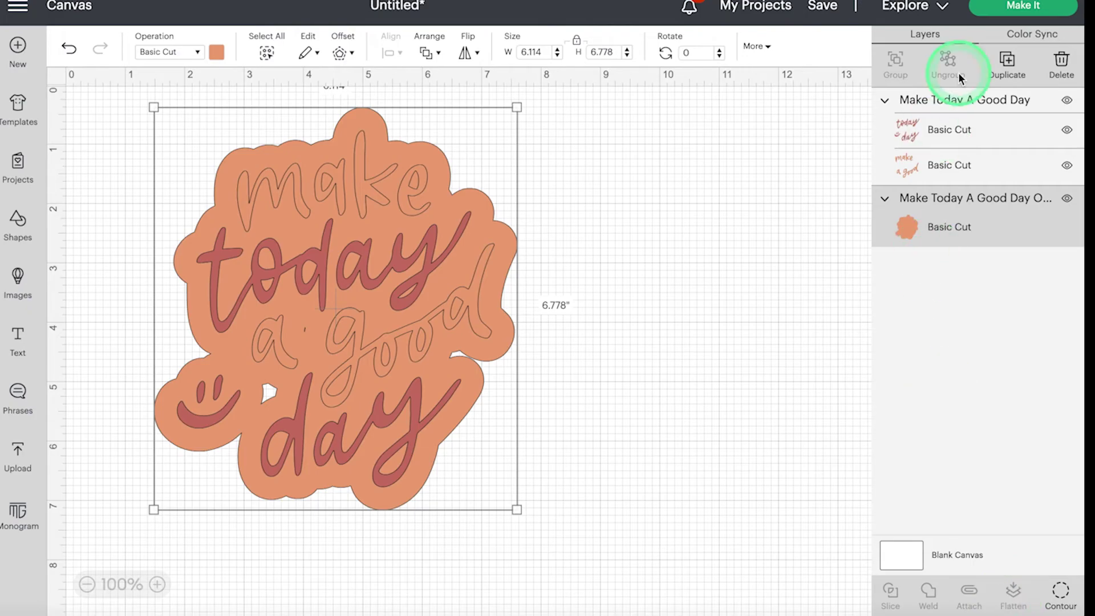
Step: Delete the offset and the Make Today A Good Day lettering to clear the canvas
{"action": "left_click", "coordinate": [958, 102]}
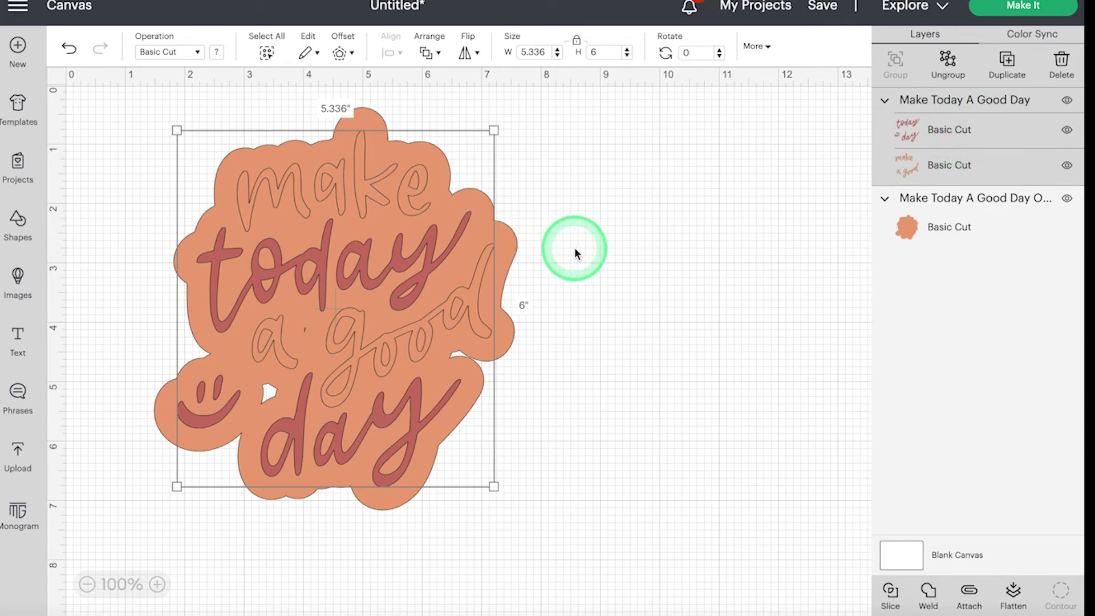
{"action": "left_click", "coordinate": [945, 227]}
{"action": "key", "text": "Delete"}
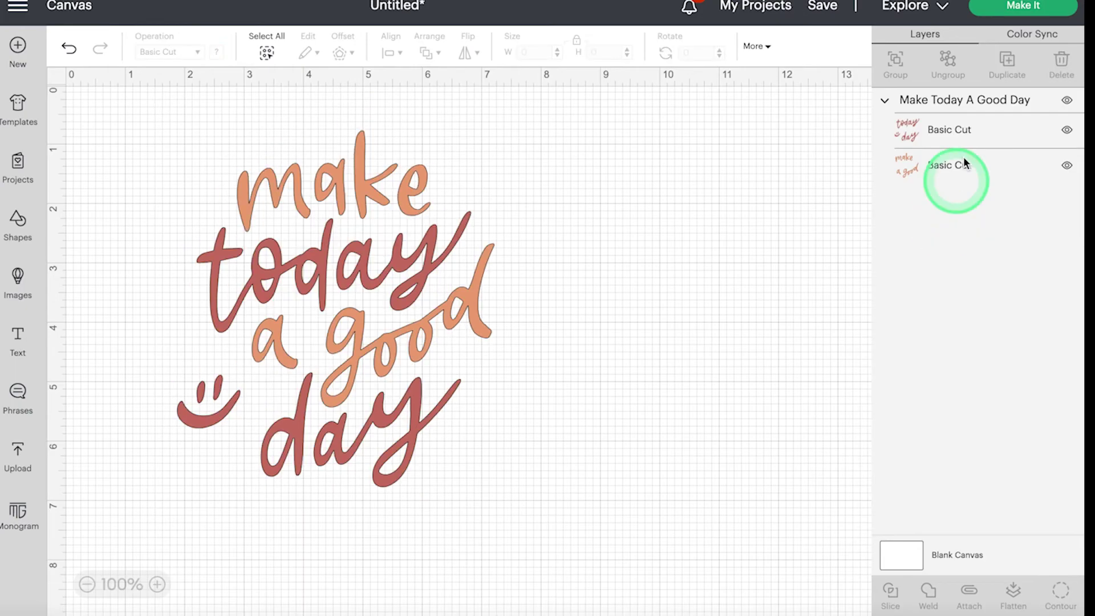
{"action": "left_click", "coordinate": [1017, 126]}
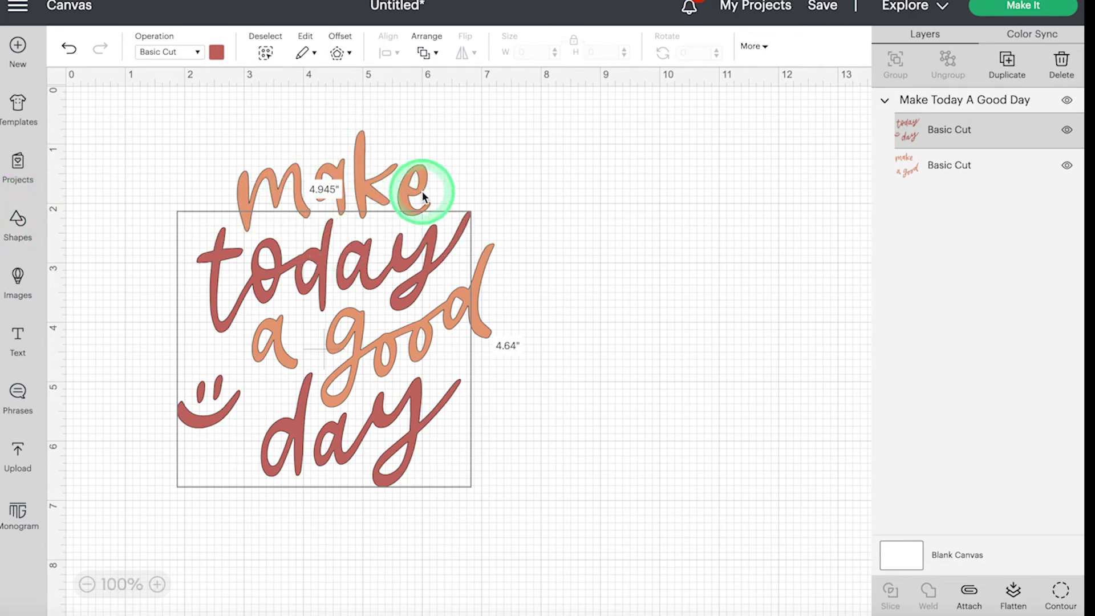
{"action": "left_click", "coordinate": [977, 102]}
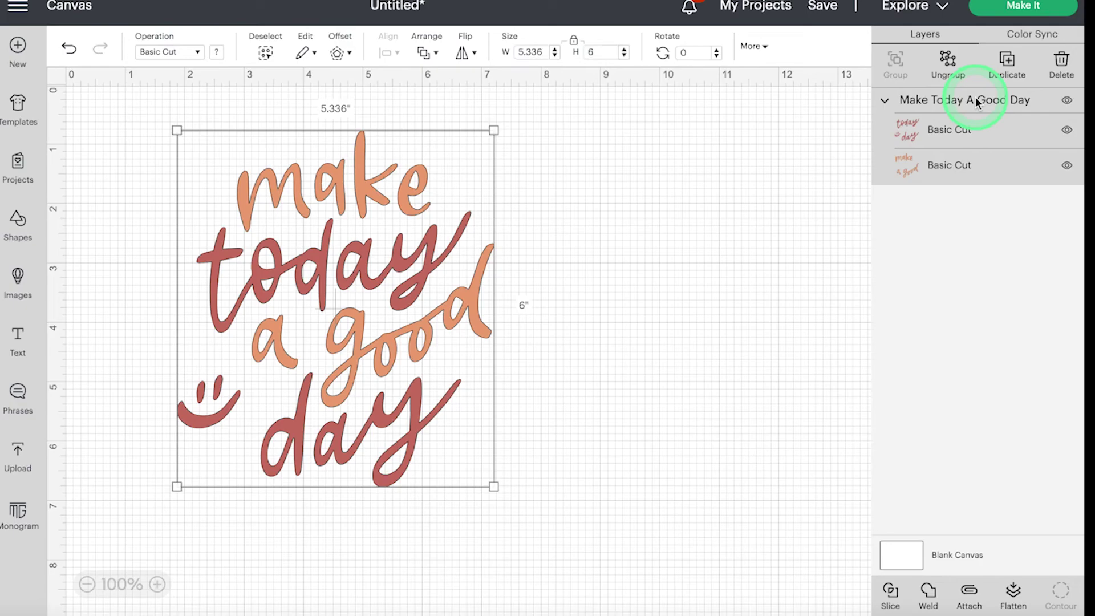
{"action": "key", "text": "Delete"}
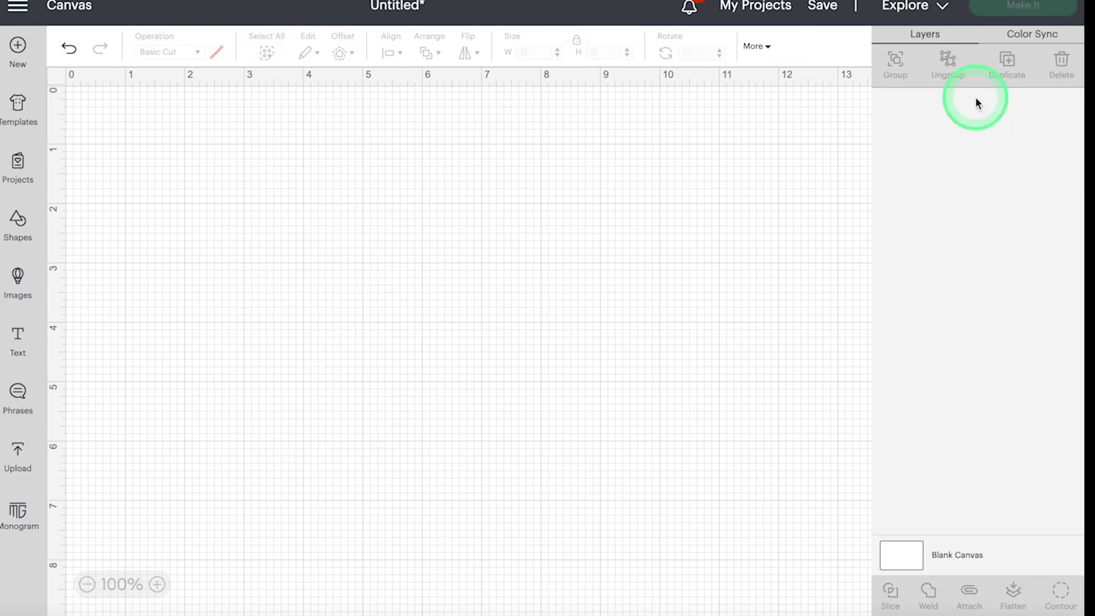
Step: Add a triangle and a heart from the free basic shapes to the canvas
{"action": "left_click", "coordinate": [18, 219]}
{"action": "left_click", "coordinate": [159, 130]}
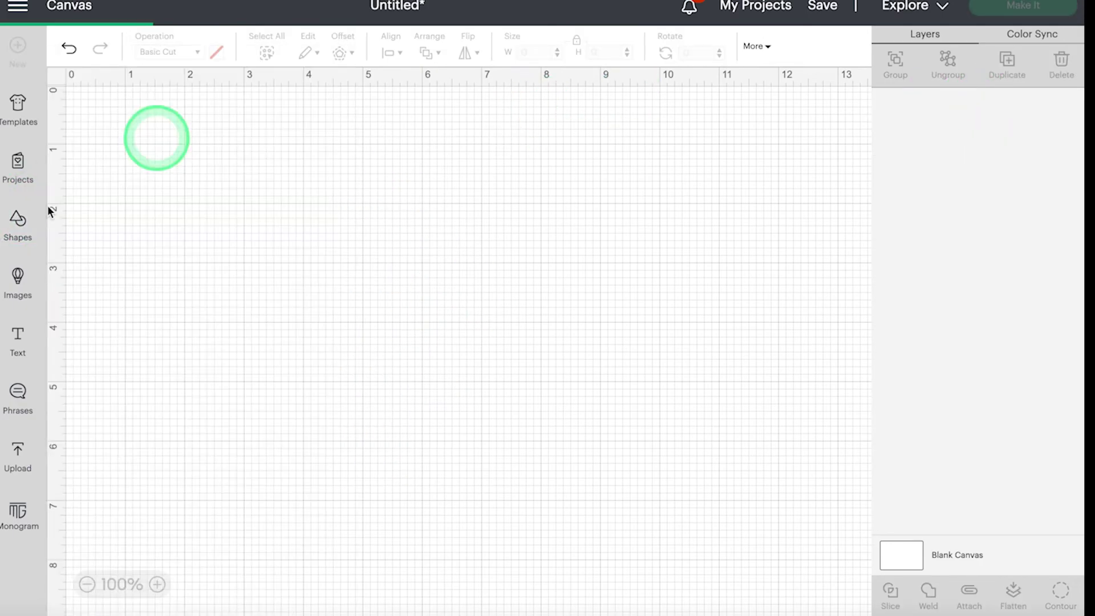
{"action": "left_click", "coordinate": [18, 220]}
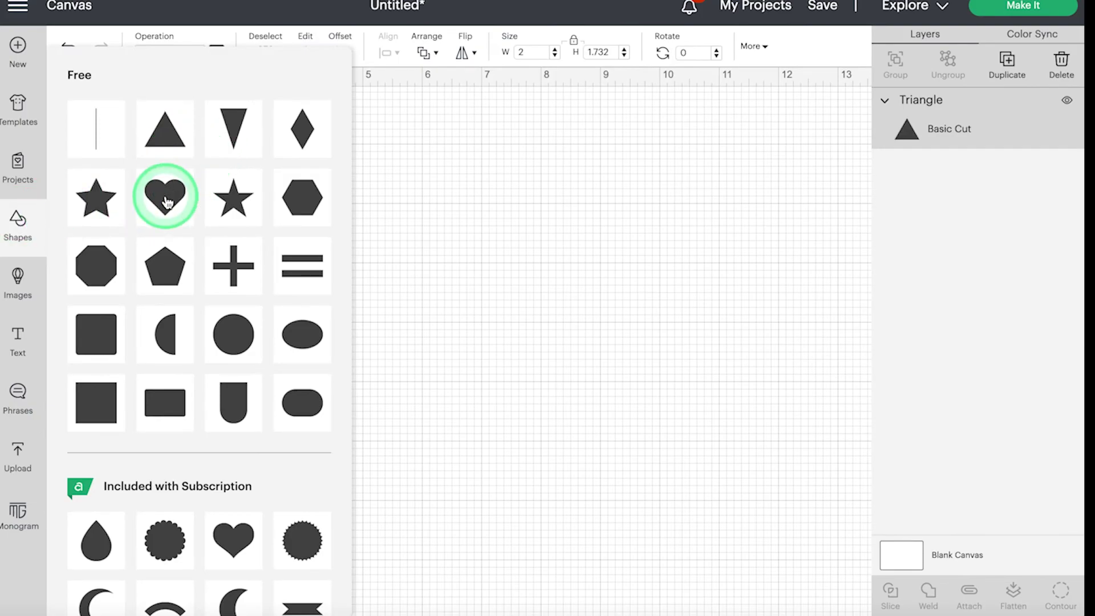
{"action": "left_click", "coordinate": [165, 198]}
{"action": "left_click", "coordinate": [17, 223]}
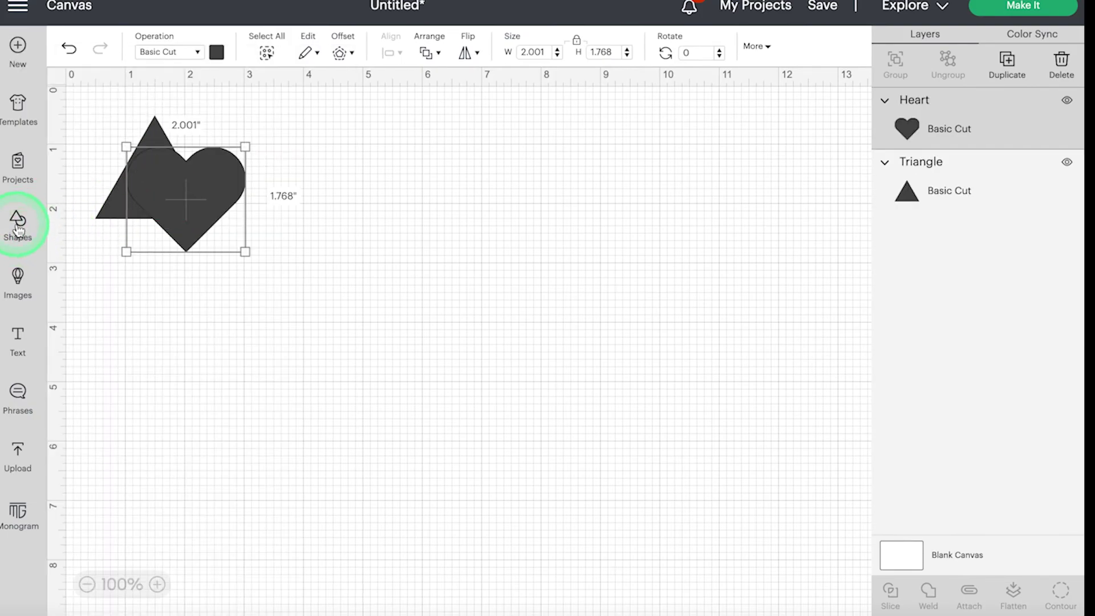
Step: Select the triangle and the heart together
{"action": "left_click", "coordinate": [659, 198]}
{"action": "left_click", "coordinate": [645, 205]}
{"action": "left_click", "coordinate": [390, 221]}
{"action": "left_click_drag", "start_coordinate": [343, 225], "coordinate": [121, 145]}
{"action": "left_click", "coordinate": [174, 167]}
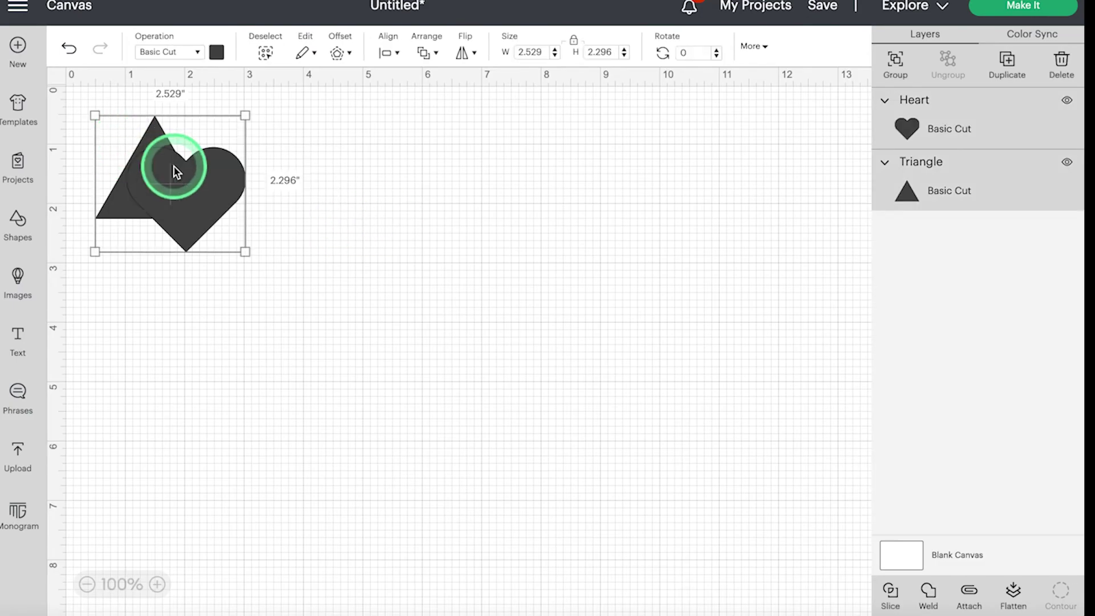
Step: Duplicate the overlapping triangle and heart, and place the copy at about X 6.28 in, Y 0.71 in
{"action": "right_click", "coordinate": [174, 166]}
{"action": "left_click", "coordinate": [232, 305]}
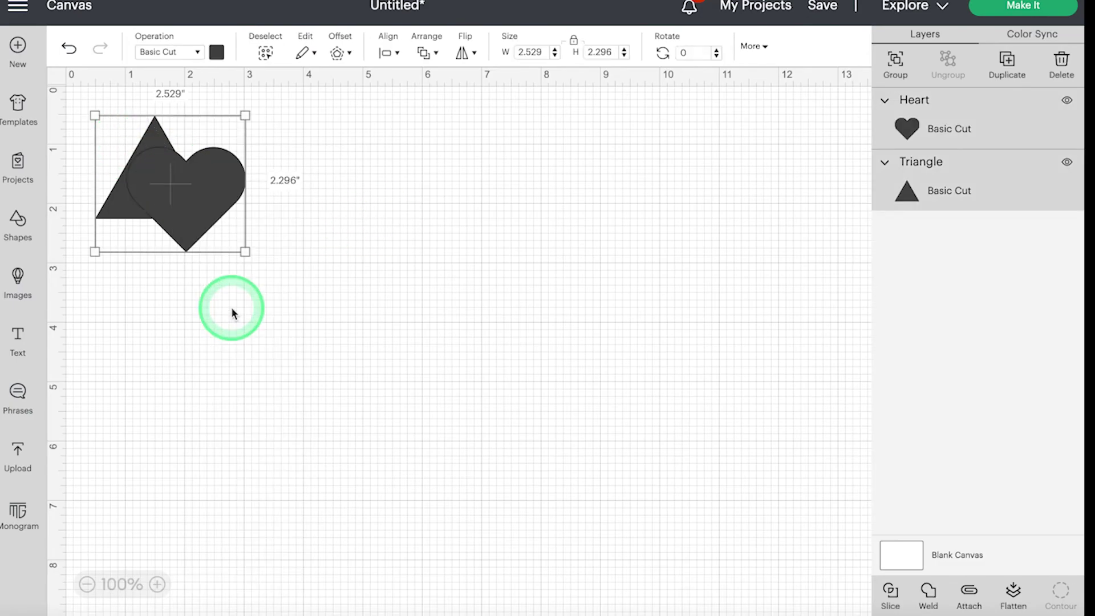
{"action": "left_click", "coordinate": [203, 243]}
{"action": "left_click_drag", "start_coordinate": [211, 243], "coordinate": [494, 189]}
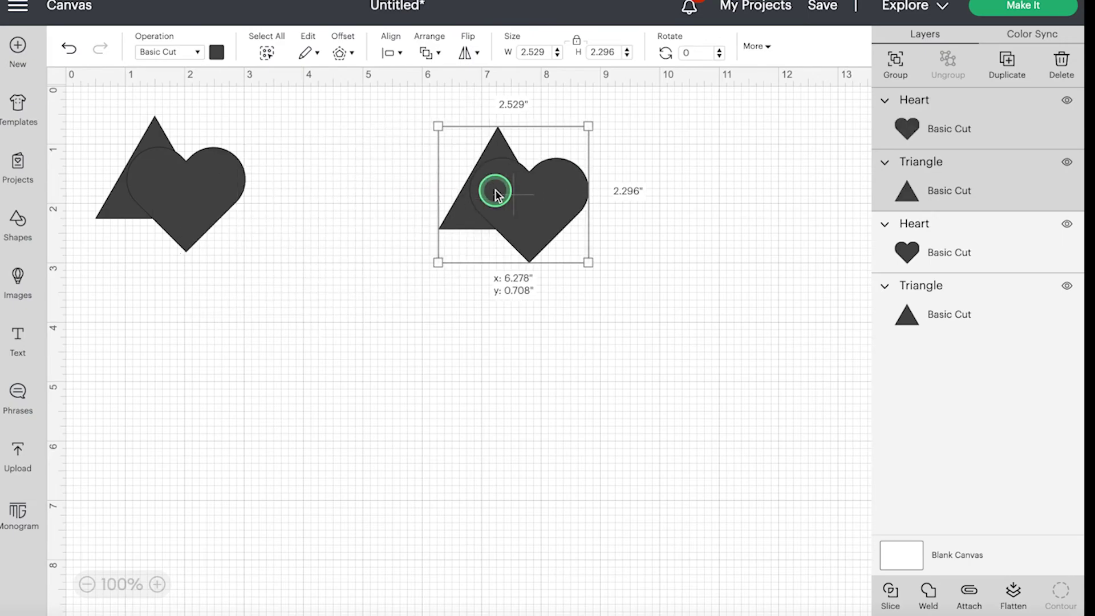
Step: Move the original heart down so it is centred over the base of the original triangle
{"action": "left_click", "coordinate": [214, 190]}
{"action": "left_click_drag", "start_coordinate": [214, 189], "coordinate": [154, 257]}
{"action": "left_click", "coordinate": [379, 320]}
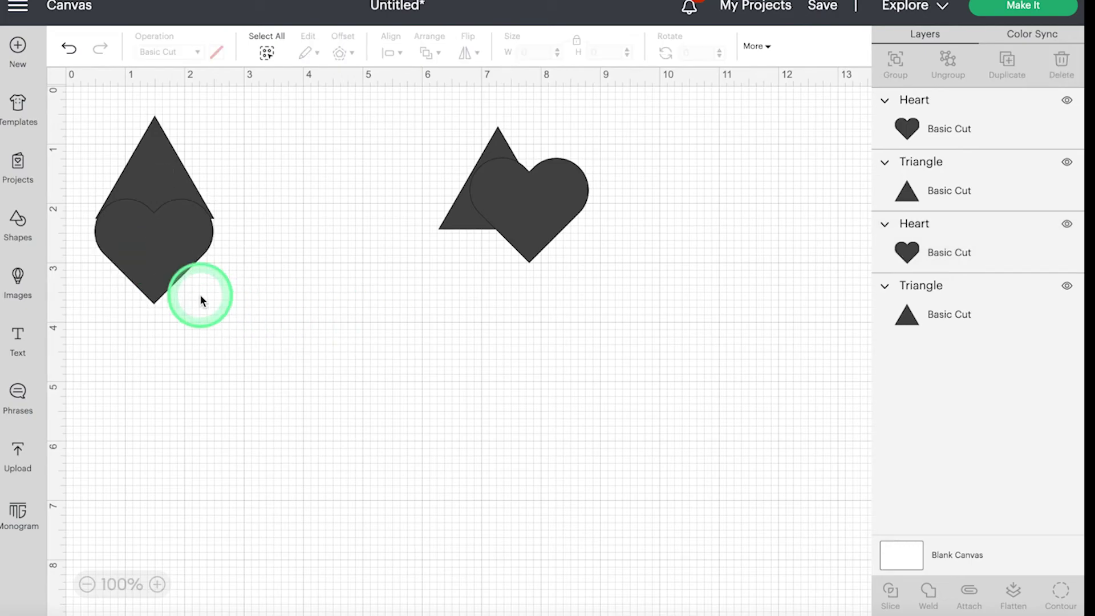
Step: Attach the original triangle and heart, and weld them into a single shape
{"action": "left_click_drag", "start_coordinate": [221, 299], "coordinate": [97, 147]}
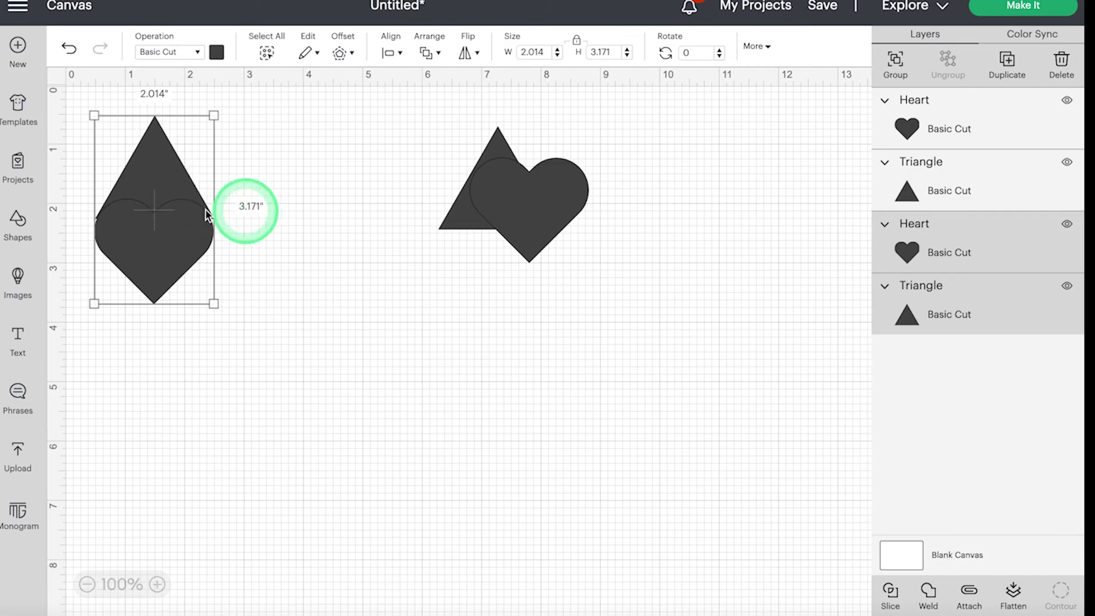
{"action": "left_click", "coordinate": [244, 210]}
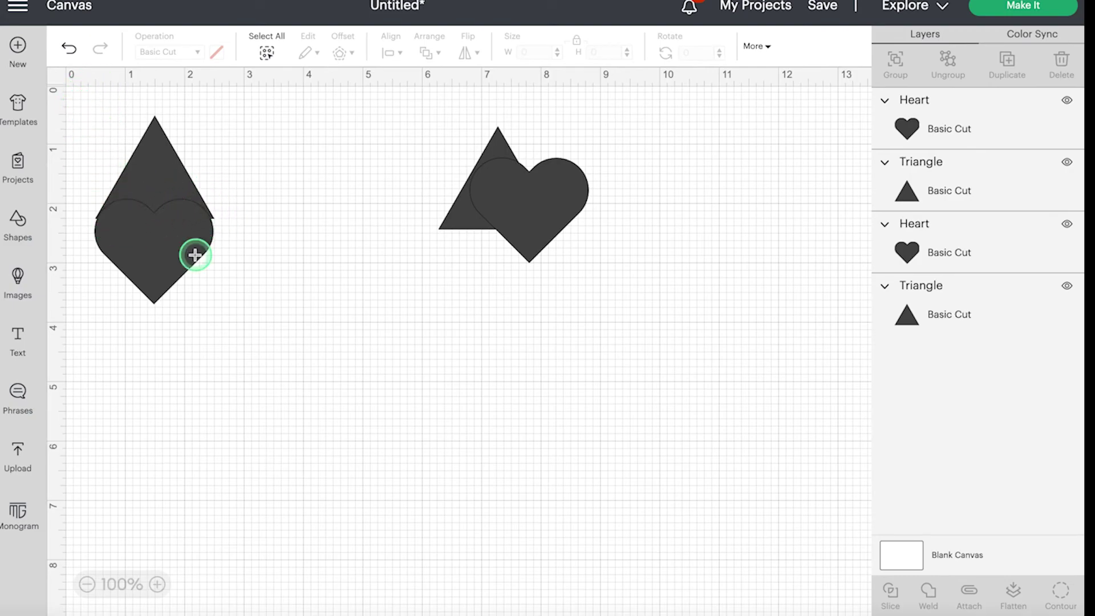
{"action": "left_click_drag", "start_coordinate": [93, 120], "coordinate": [277, 355]}
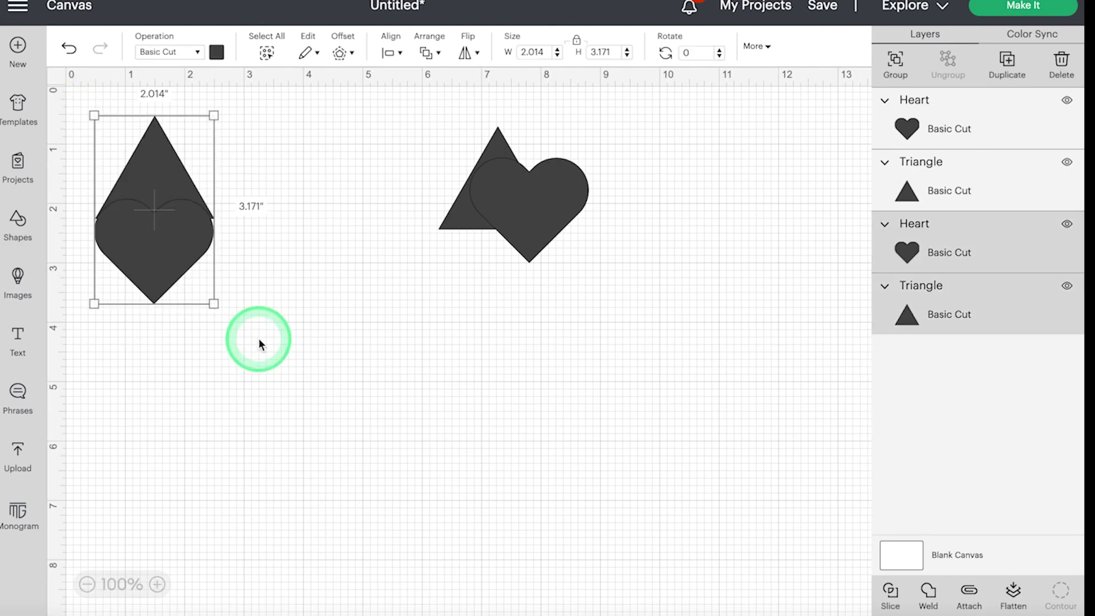
{"action": "left_click", "coordinate": [970, 593]}
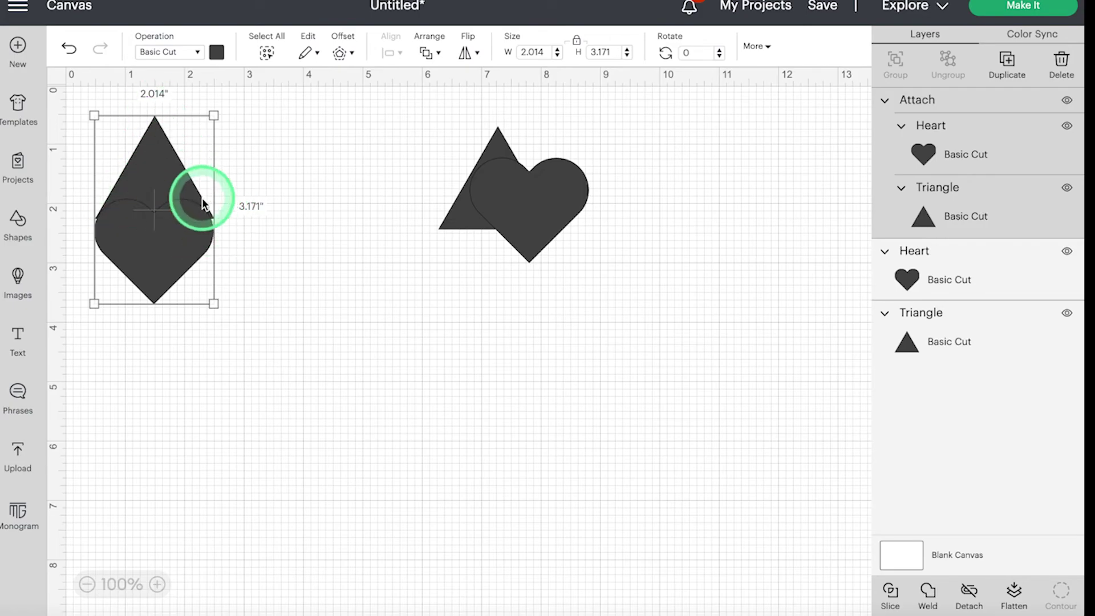
{"action": "left_click", "coordinate": [925, 594]}
{"action": "left_click", "coordinate": [290, 356]}
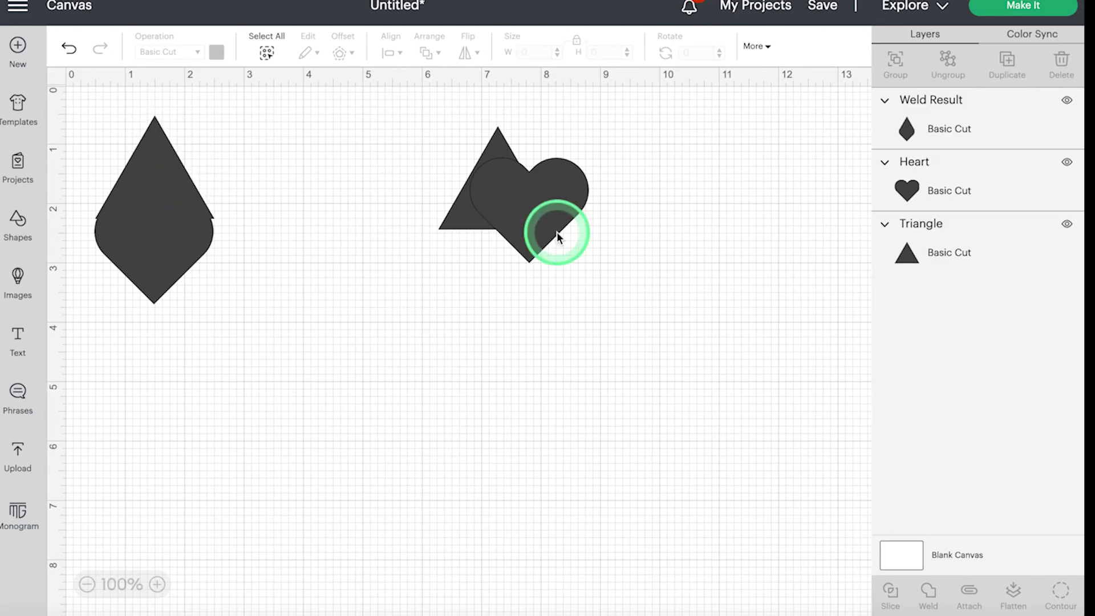
Step: Centre the duplicate heart over the base of its triangle, and flatten the two shapes together
{"action": "left_click_drag", "start_coordinate": [549, 236], "coordinate": [526, 271]}
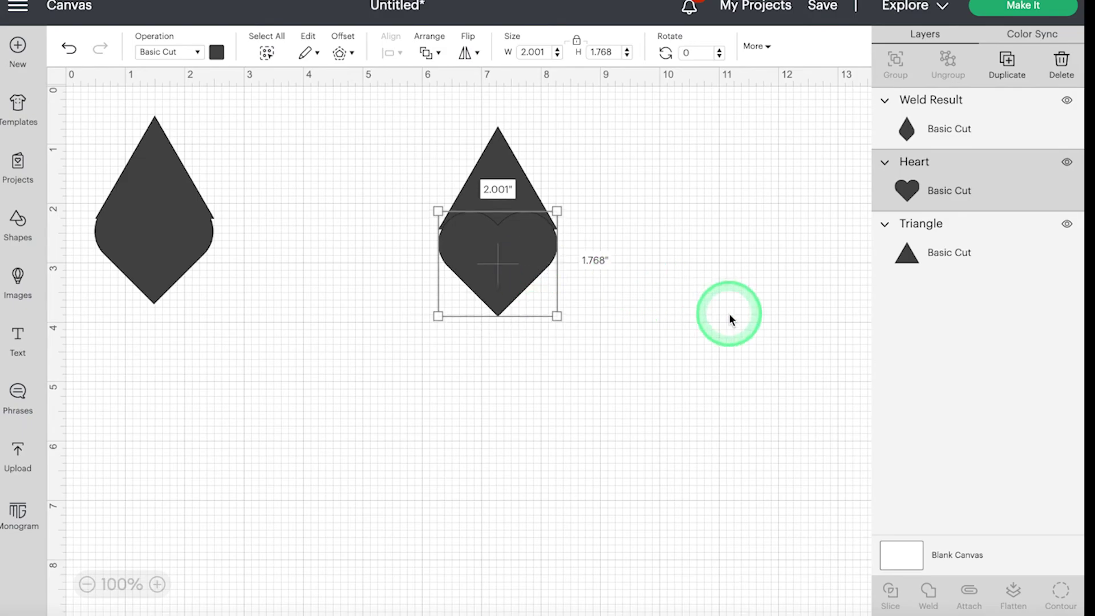
{"action": "left_click", "coordinate": [595, 306]}
{"action": "left_click_drag", "start_coordinate": [595, 303], "coordinate": [442, 169]}
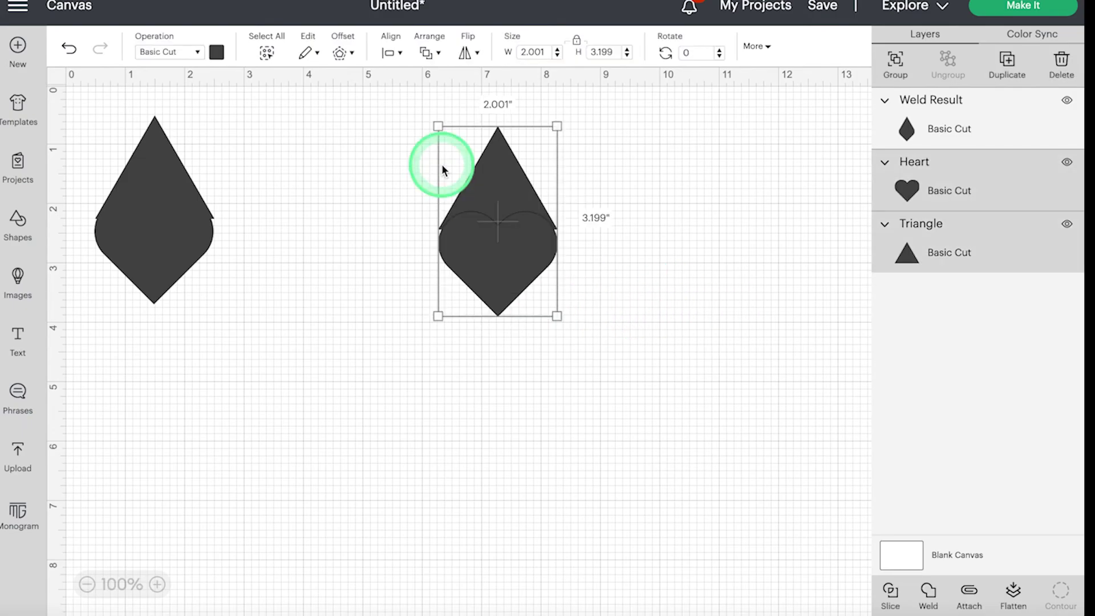
{"action": "left_click", "coordinate": [1018, 598]}
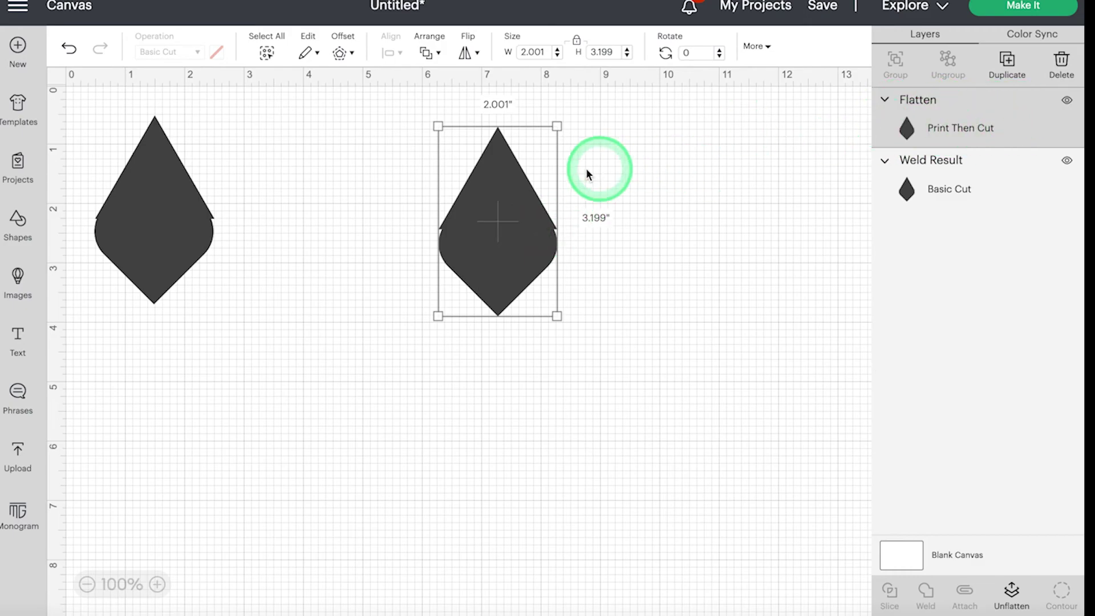
Step: Send the project to the mat preview with On Mat loading, and compare the Basic Cut and Print Then Cut mats
{"action": "left_click", "coordinate": [1024, 8]}
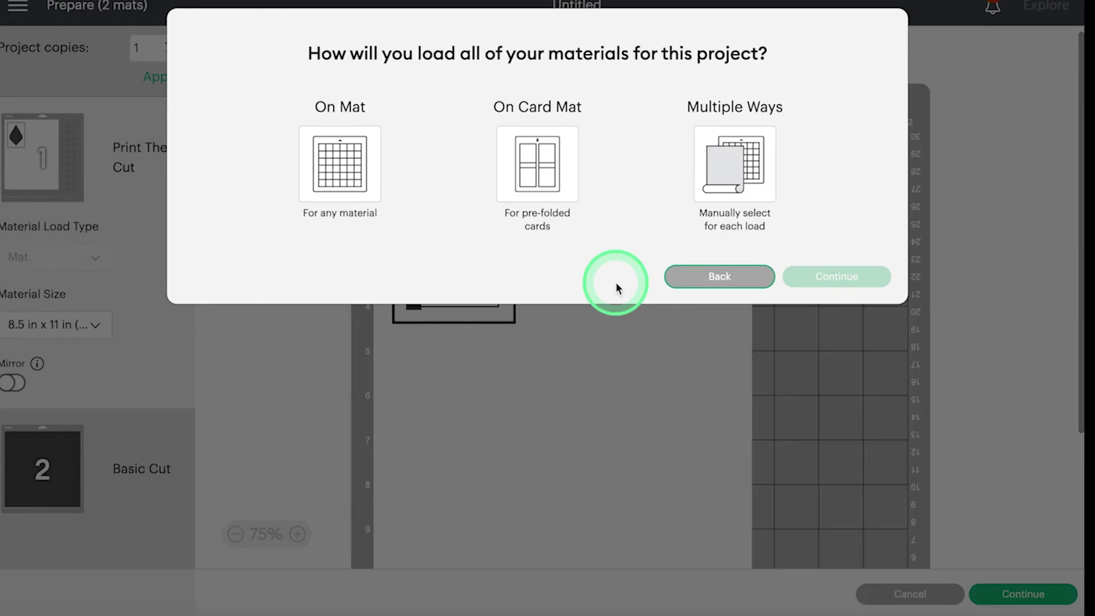
{"action": "left_click", "coordinate": [349, 160]}
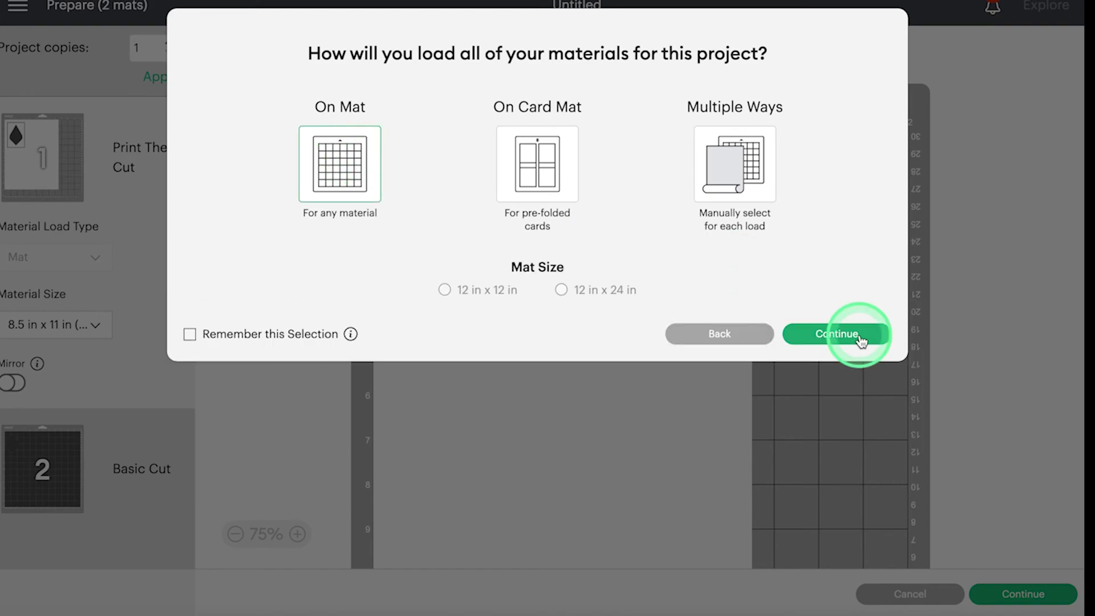
{"action": "left_click", "coordinate": [858, 338]}
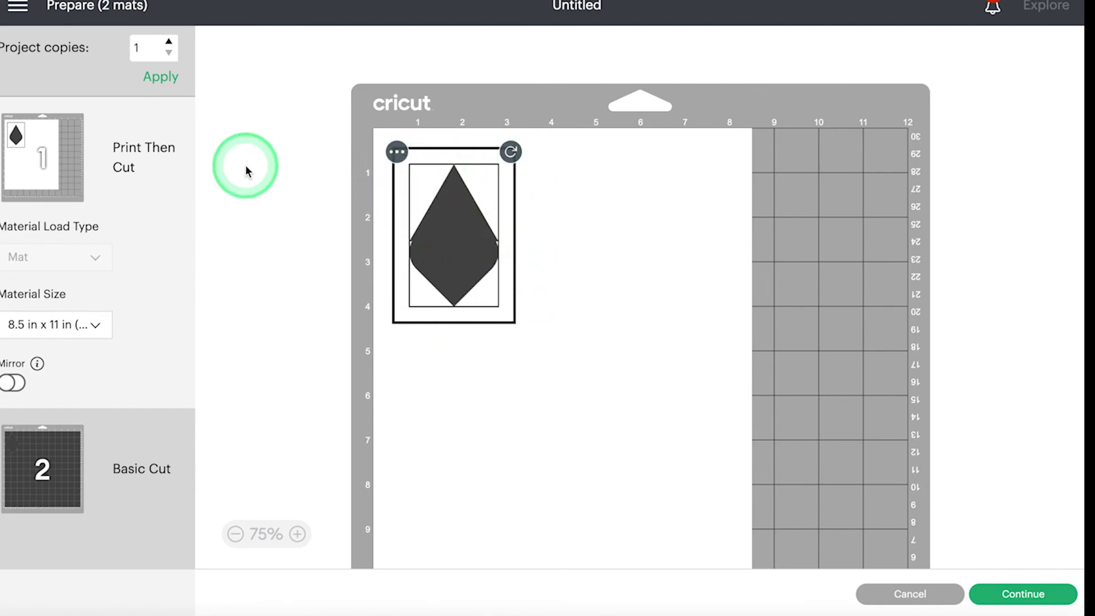
{"action": "left_click", "coordinate": [140, 471]}
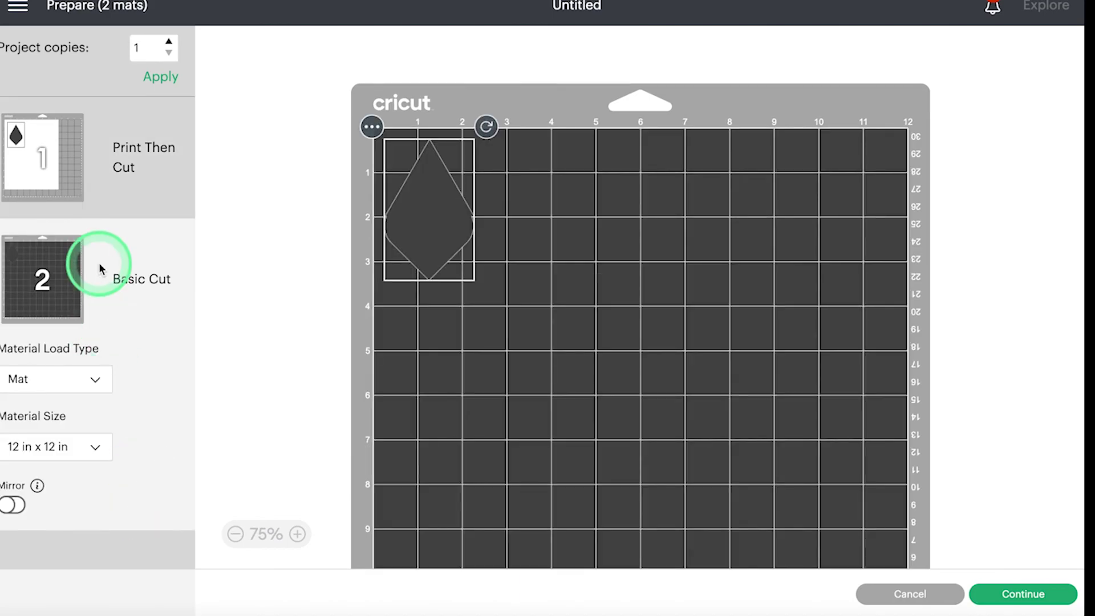
{"action": "left_click", "coordinate": [163, 161]}
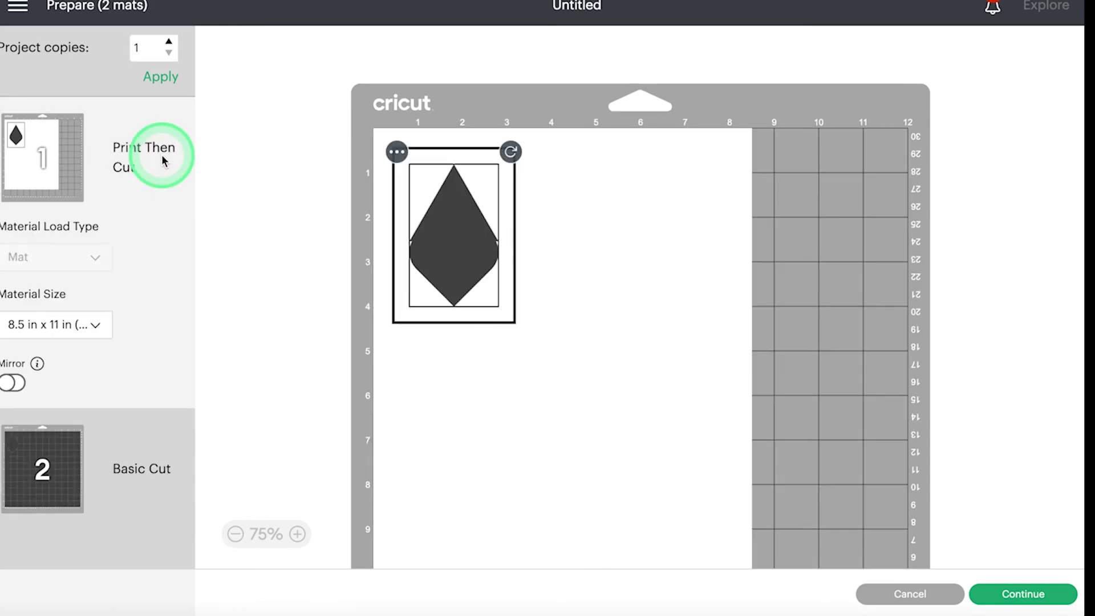
Step: Continue to the make stage, connect the Air 2 : B9CF Bluetooth machine, and compare the instructions for the Basic Cut and Print Then Cut mats
{"action": "left_click", "coordinate": [1031, 598]}
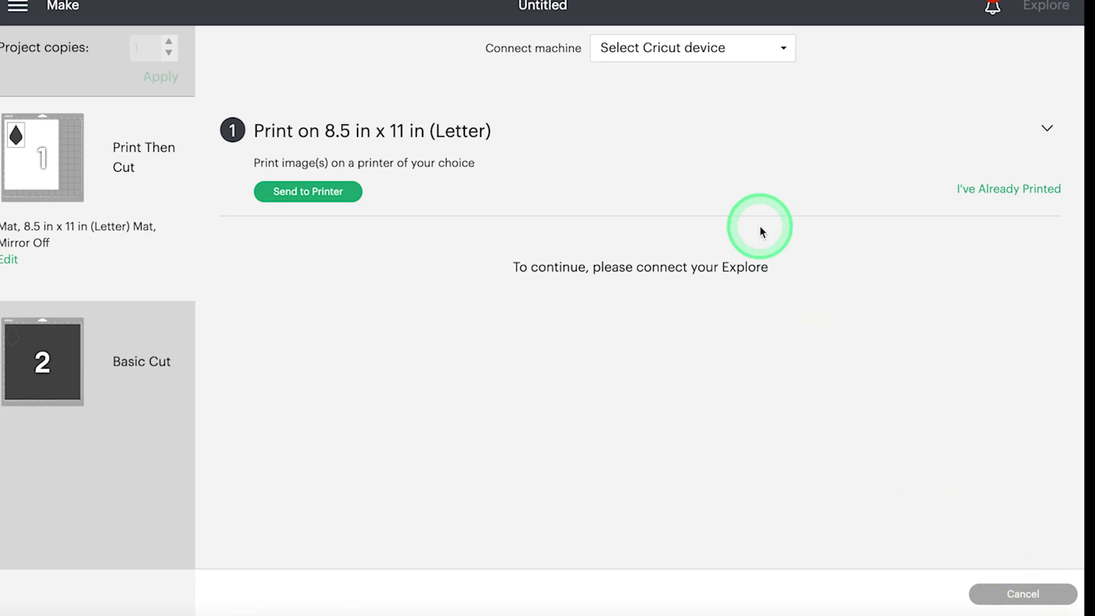
{"action": "left_click", "coordinate": [686, 51]}
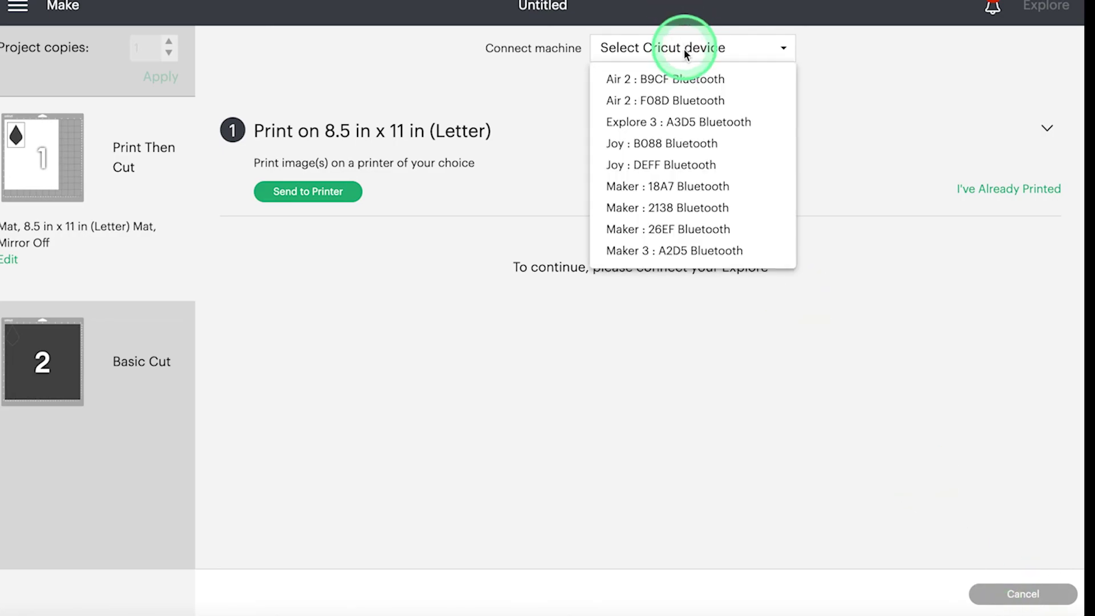
{"action": "left_click", "coordinate": [680, 80]}
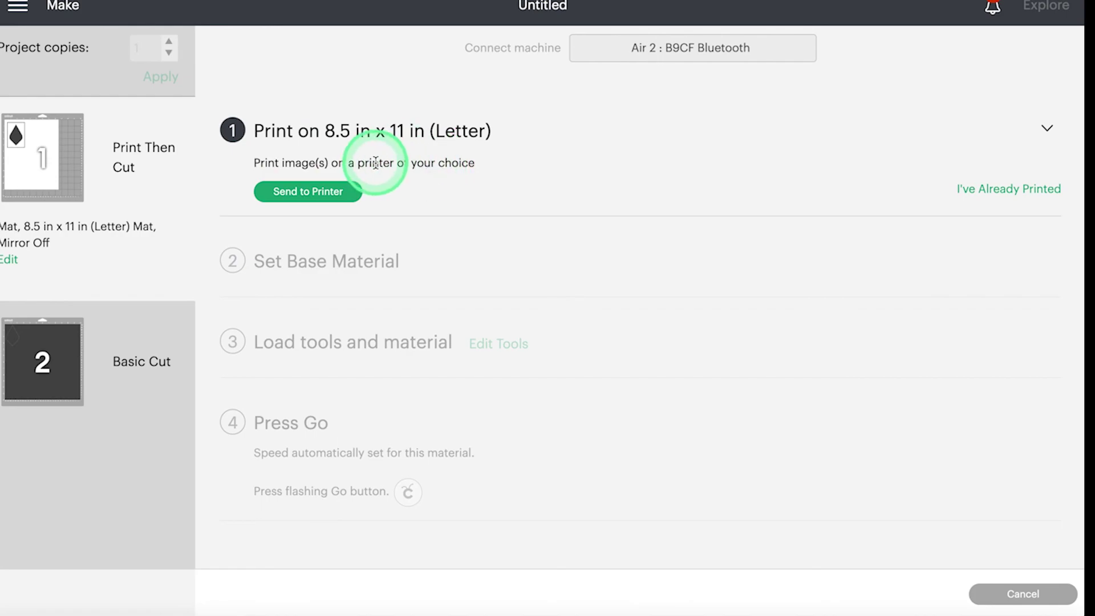
{"action": "left_click", "coordinate": [143, 328]}
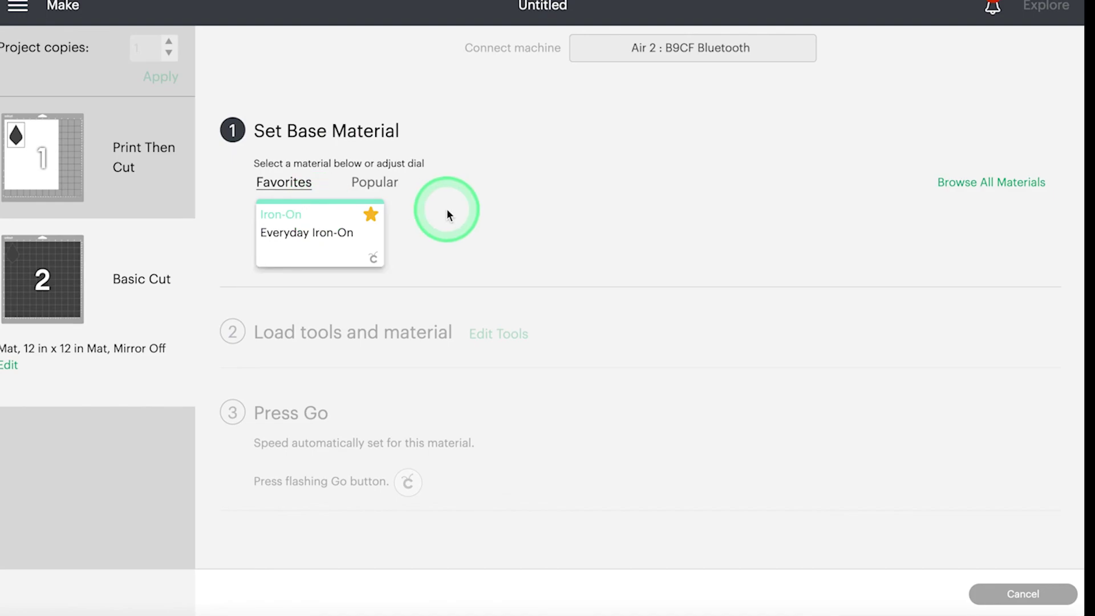
{"action": "left_click", "coordinate": [151, 183]}
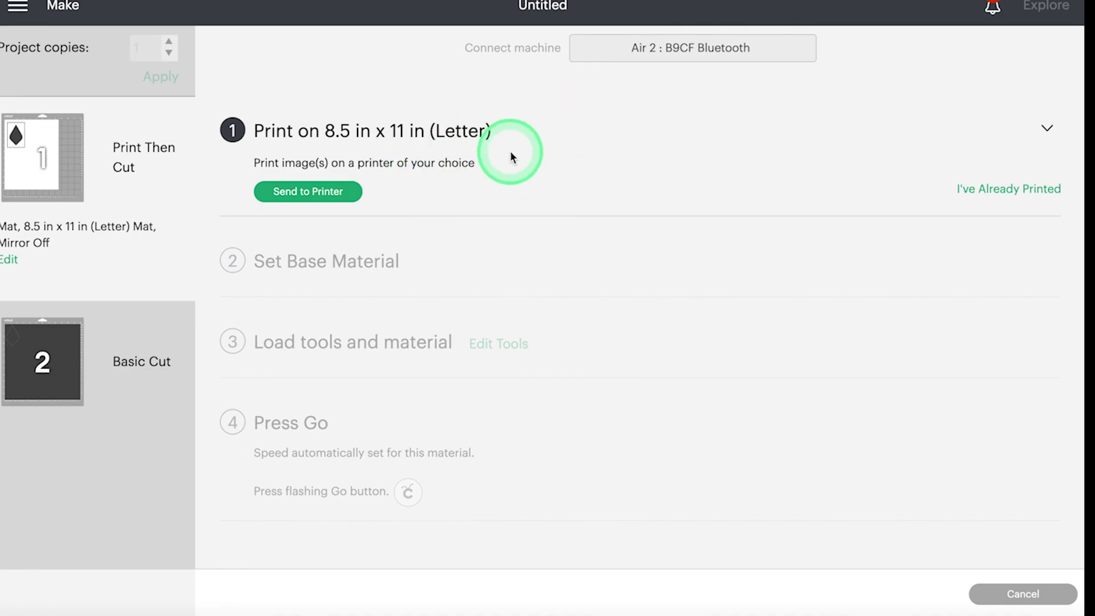
Step: Cancel the cut and return to the canvas with the welded and flattened shapes
{"action": "left_click", "coordinate": [1024, 595]}
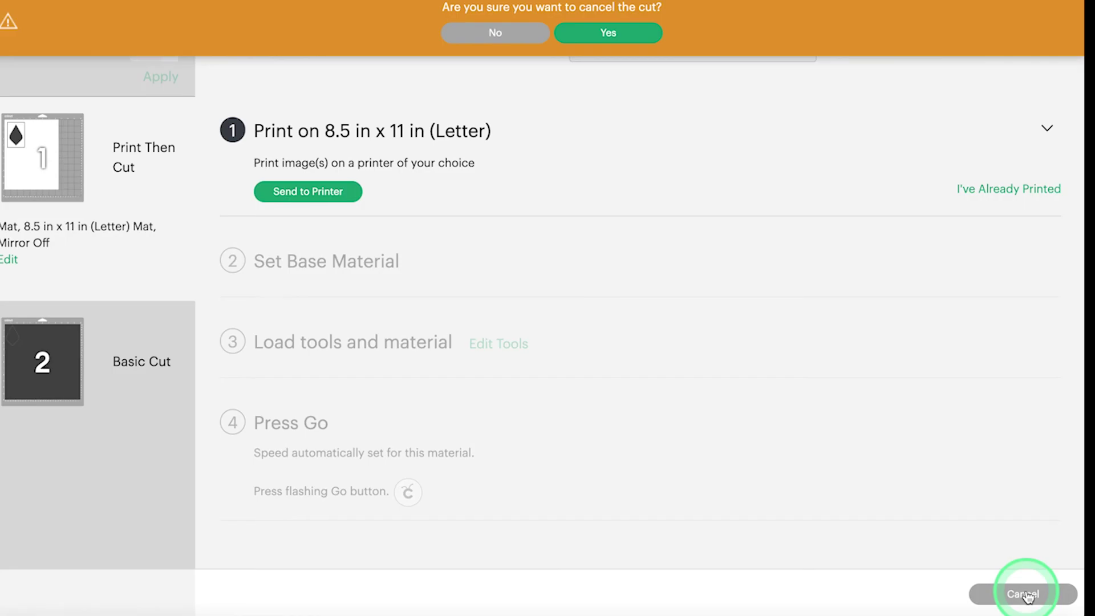
{"action": "left_click", "coordinate": [625, 35]}
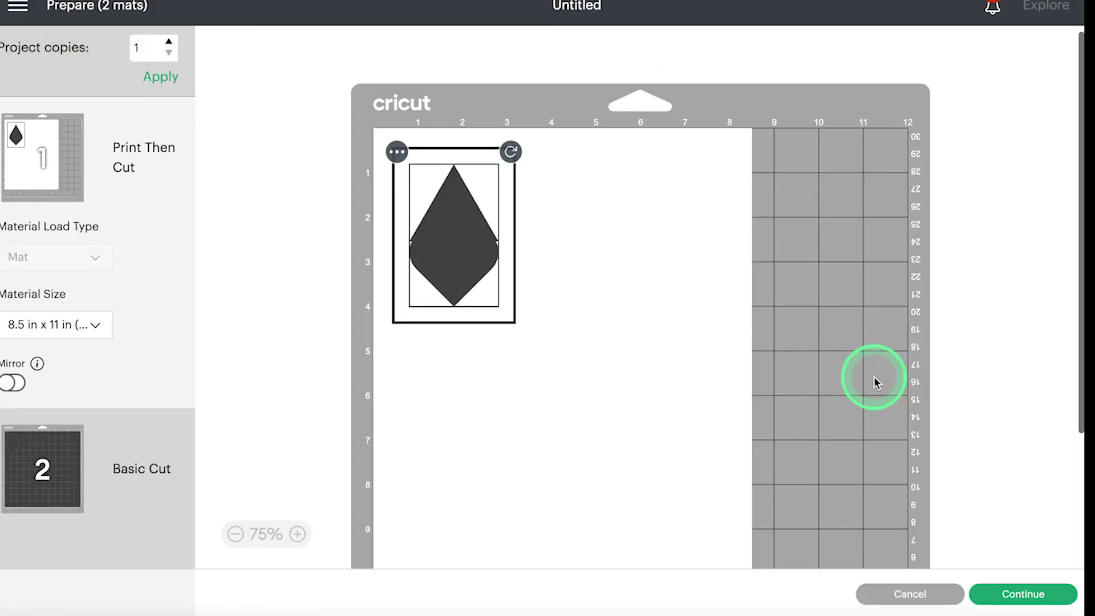
{"action": "left_click", "coordinate": [910, 594]}
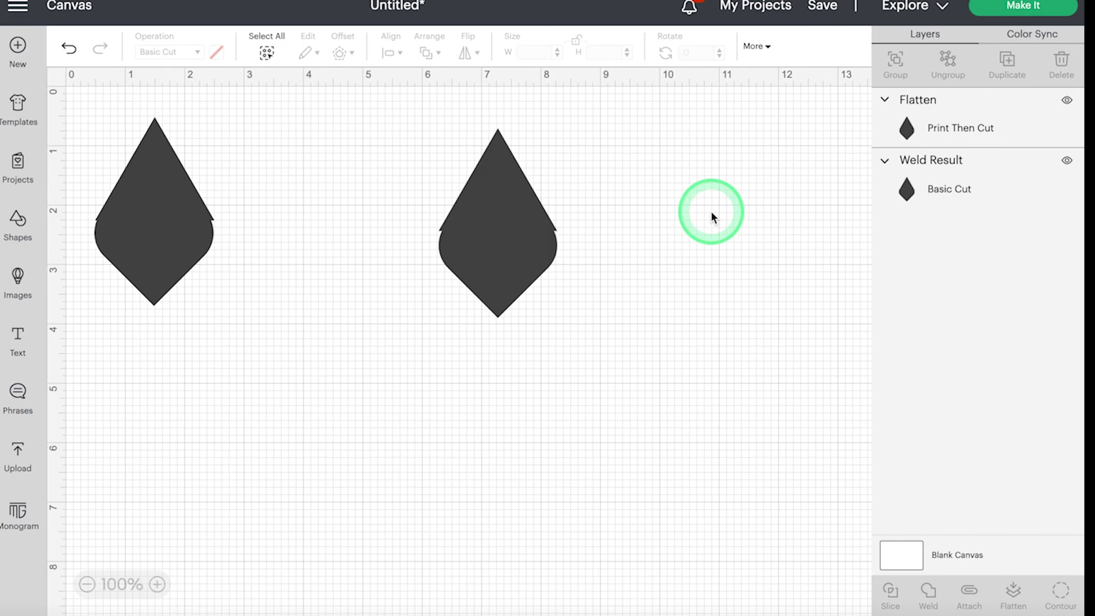
{"action": "left_click", "coordinate": [524, 232]}
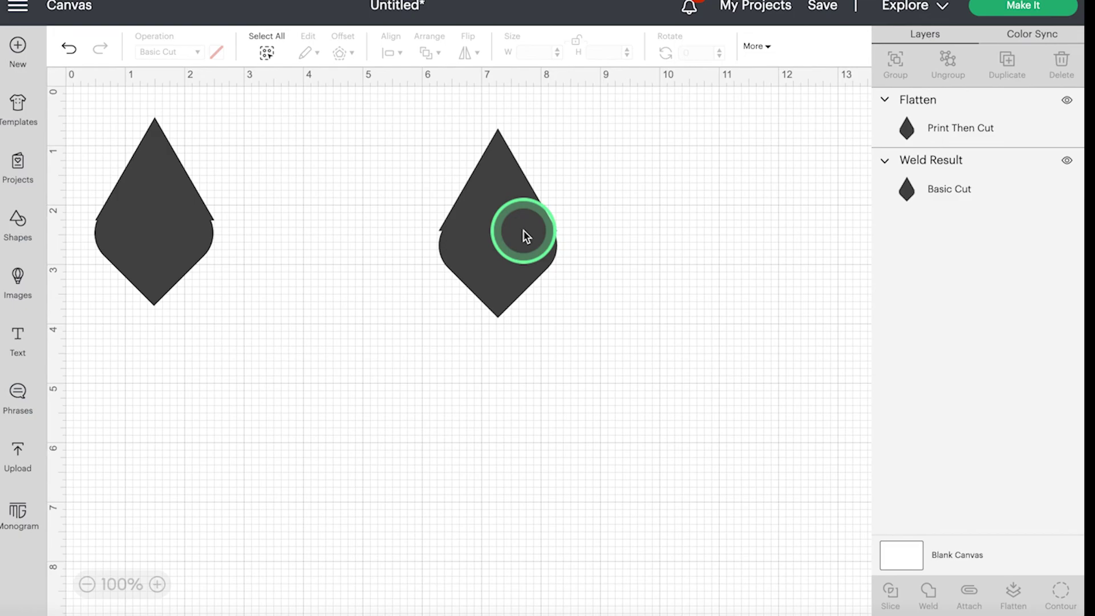
{"action": "left_click", "coordinate": [612, 206]}
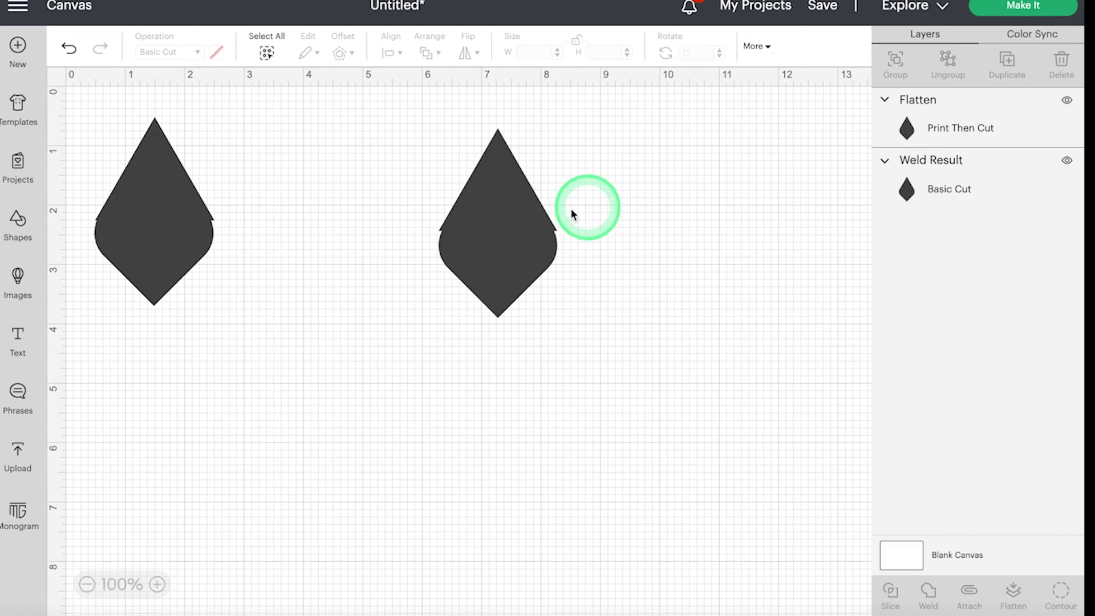
{"action": "left_click", "coordinate": [430, 219]}
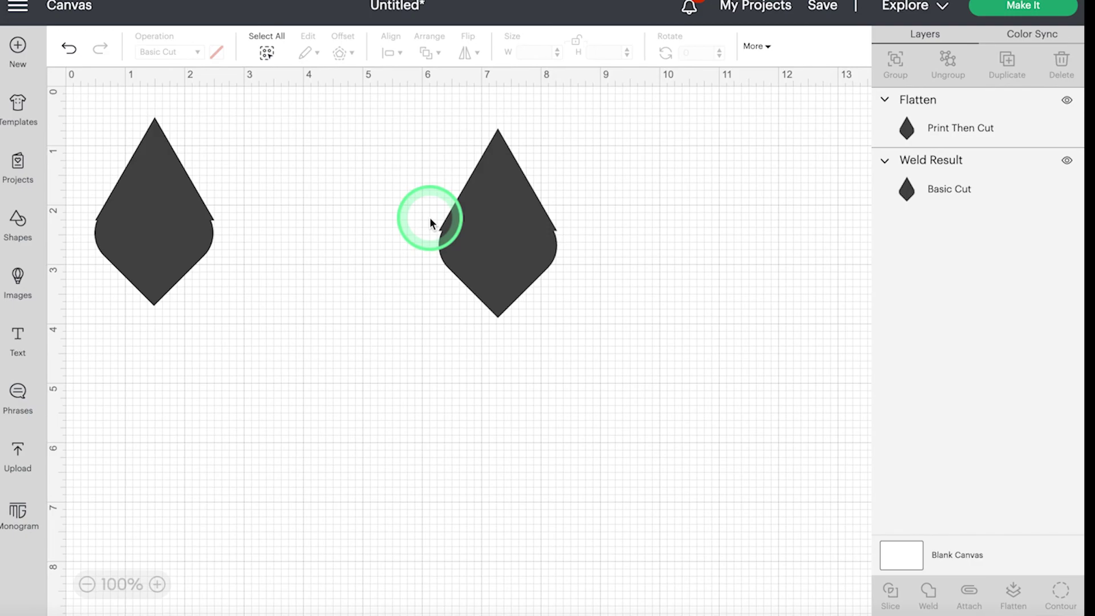